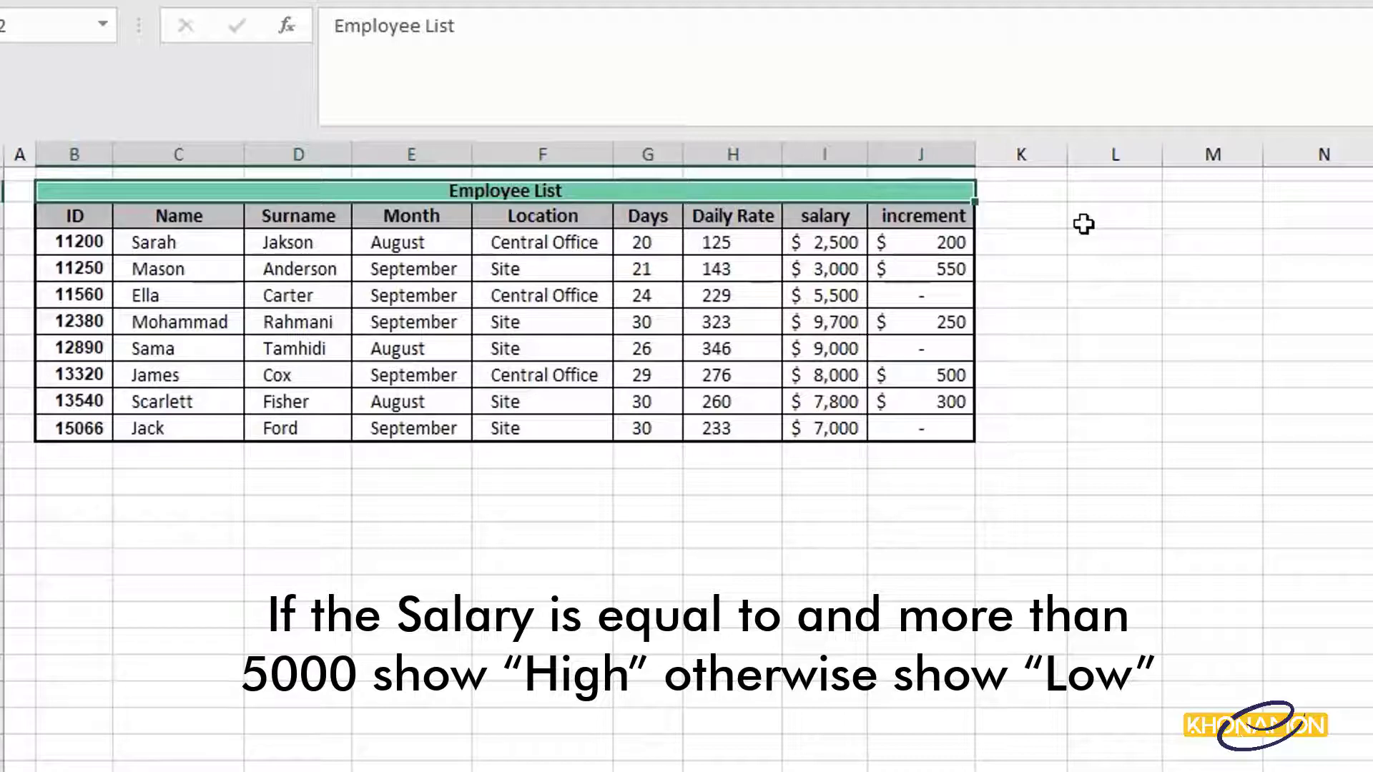
Insert a blank column between the salary and increment columns of the employee list.
{"action": "left_click", "coordinate": [951, 158]}
{"action": "right_click", "coordinate": [949, 160]}
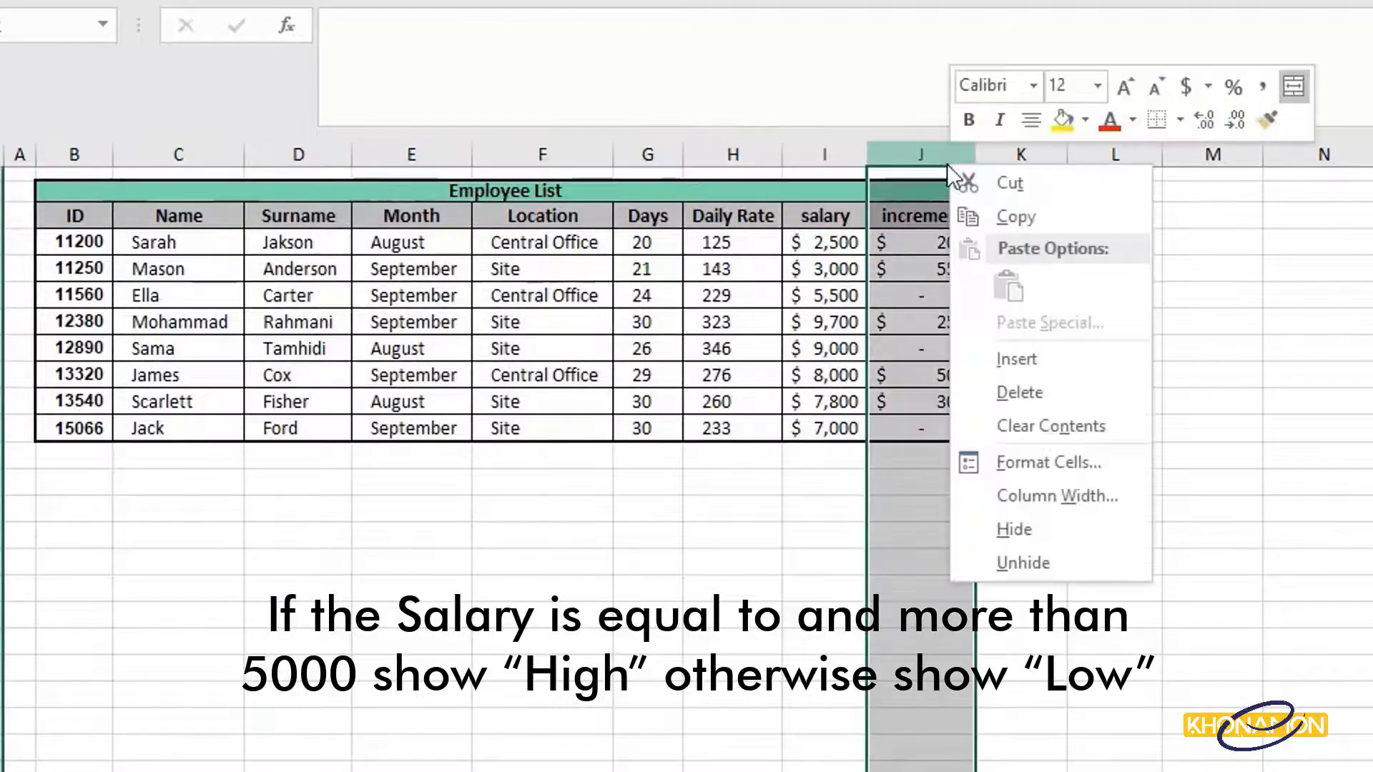
{"action": "left_click", "coordinate": [1024, 372]}
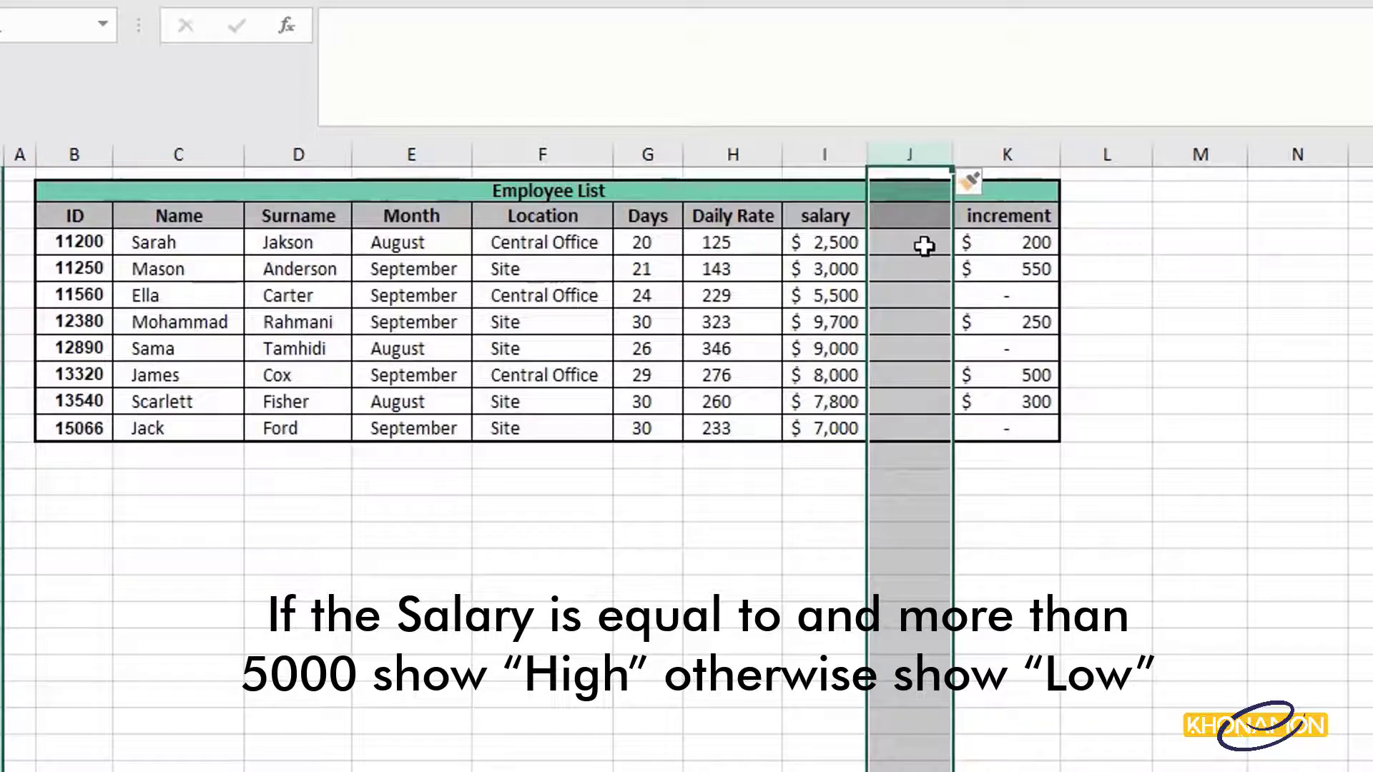
Fill the blank column by hand with "low" for the first two employees and "high" for the remaining six.
{"action": "left_click", "coordinate": [924, 246]}
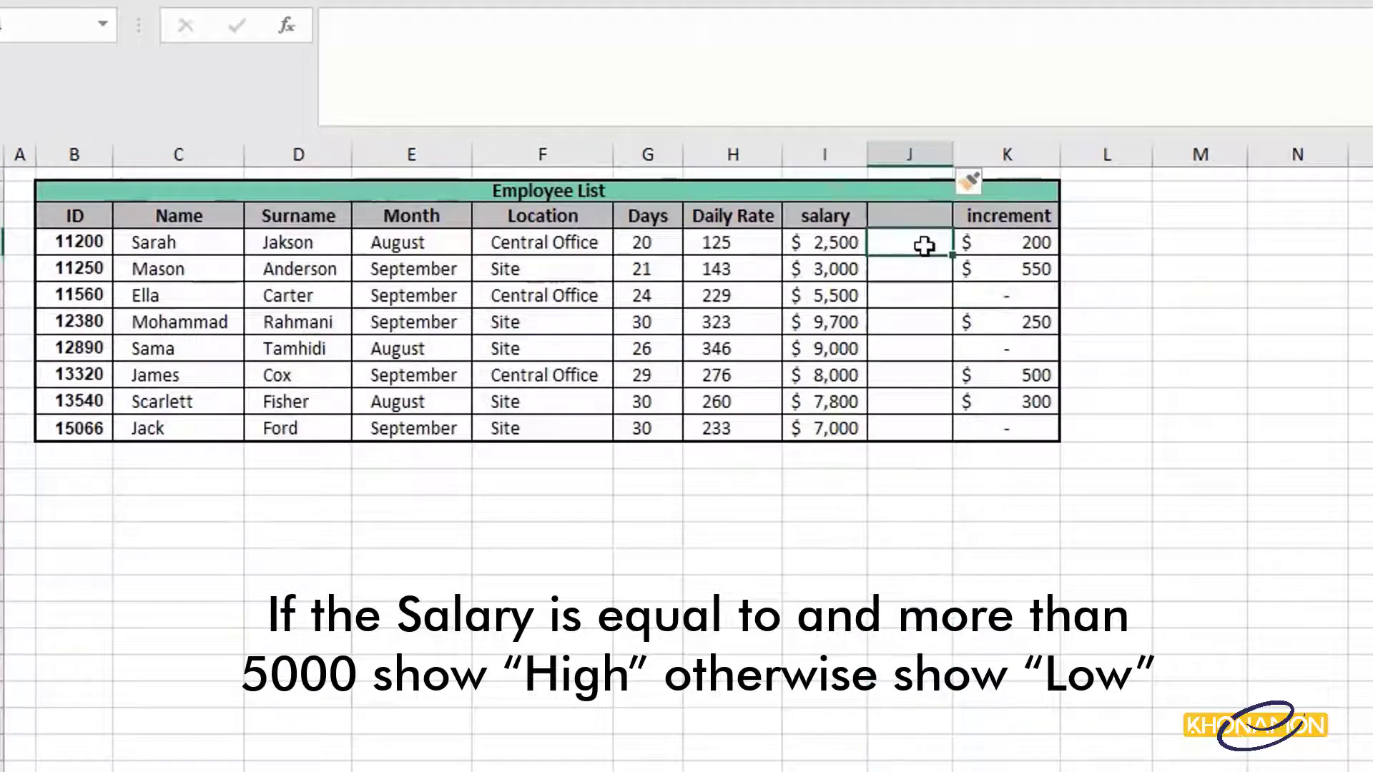
{"action": "type", "text": "low"}
{"action": "key", "text": "Return"}
{"action": "type", "text": "l"}
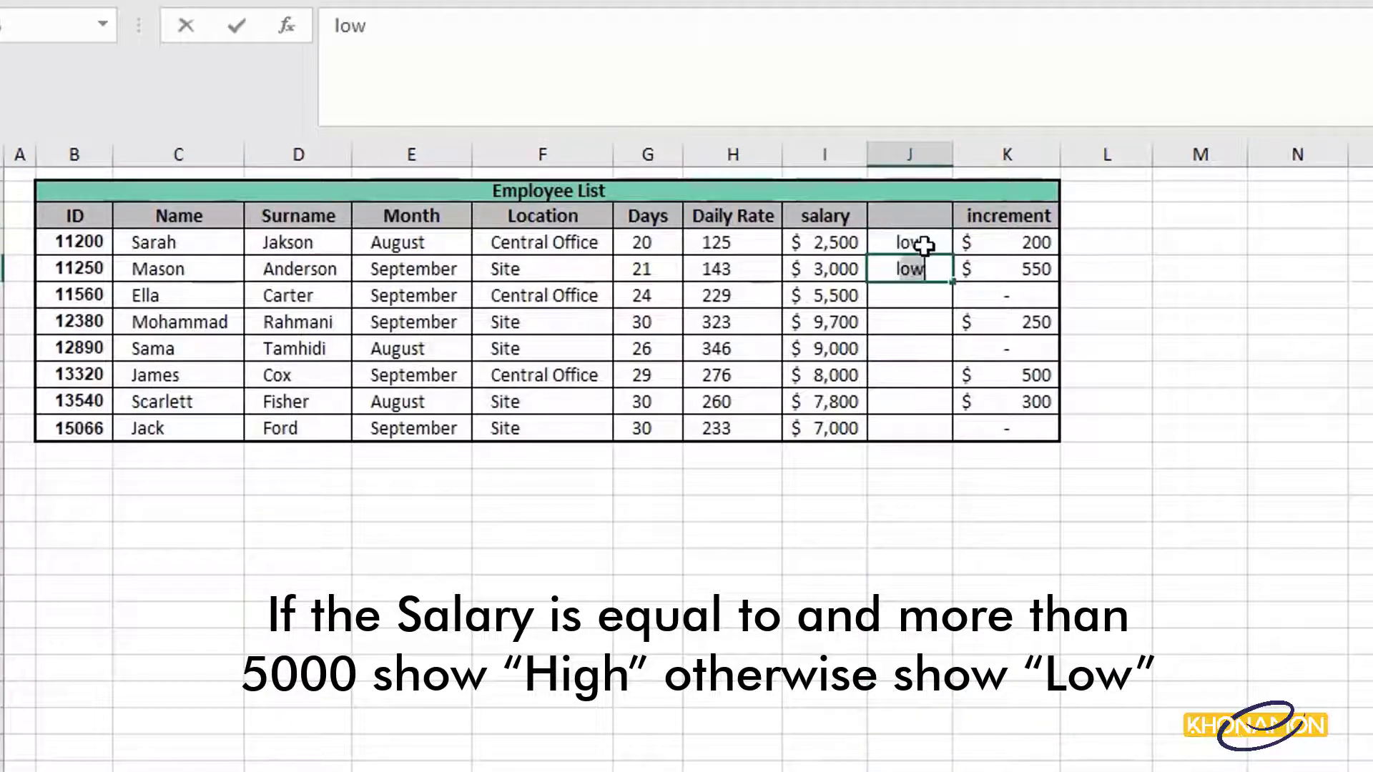
{"action": "key", "text": "Return"}
{"action": "type", "text": "high"}
{"action": "key", "text": "Return"}
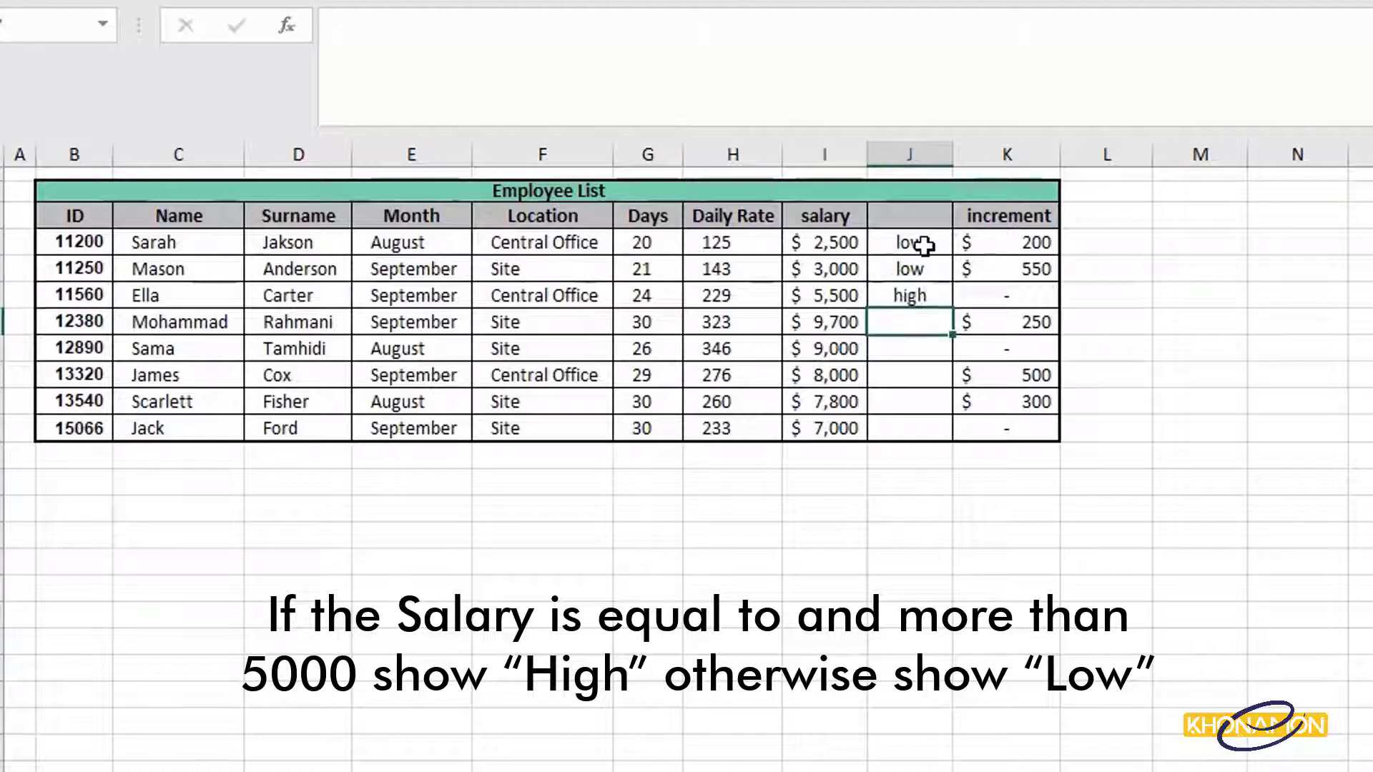
{"action": "type", "text": "high"}
{"action": "key", "text": "Return"}
{"action": "type", "text": "high"}
{"action": "key", "text": "Return"}
{"action": "type", "text": "hi"}
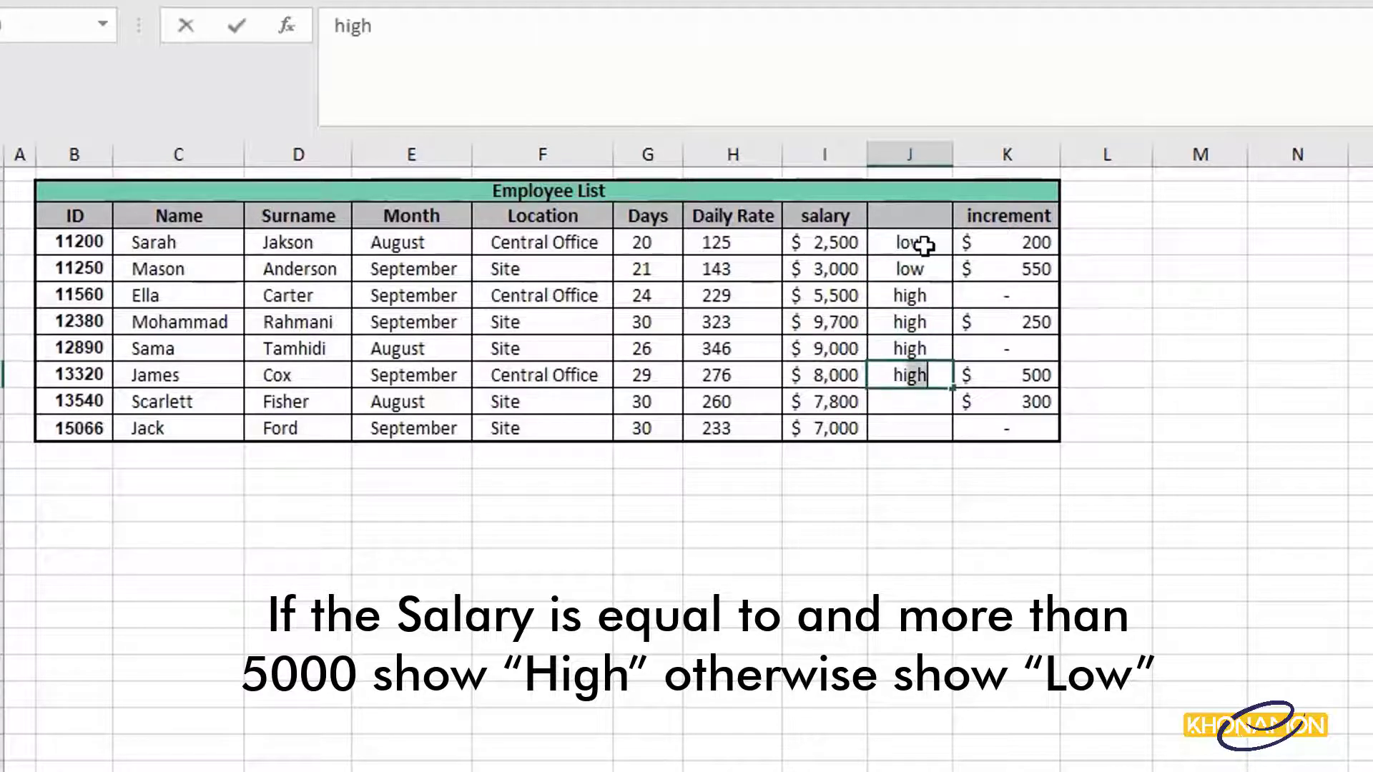
{"action": "key", "text": "Return"}
{"action": "type", "text": "high"}
{"action": "key", "text": "Return"}
{"action": "type", "text": "high"}
{"action": "key", "text": "Return"}
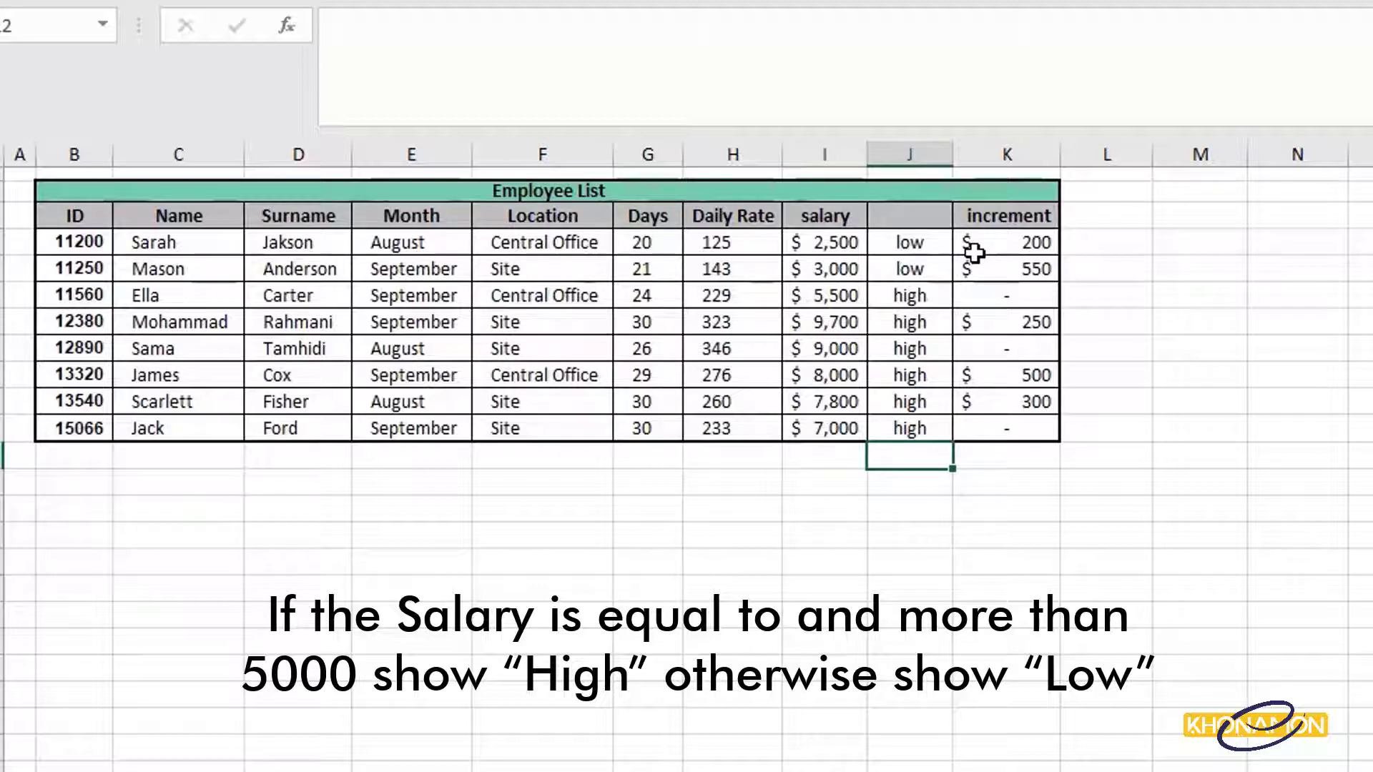
Title the new column IF and clear the manually entered low and high labels beneath it.
{"action": "left_click", "coordinate": [918, 218]}
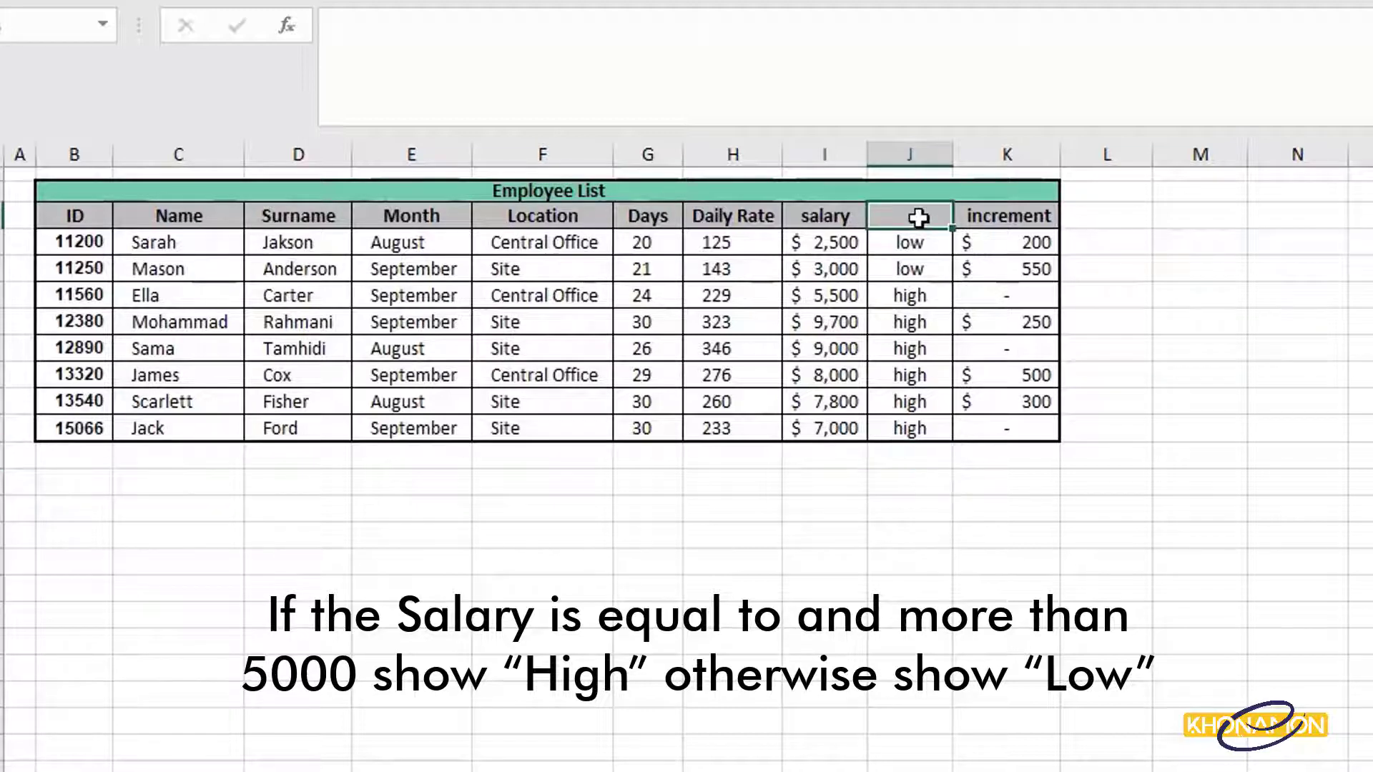
{"action": "type", "text": "IF"}
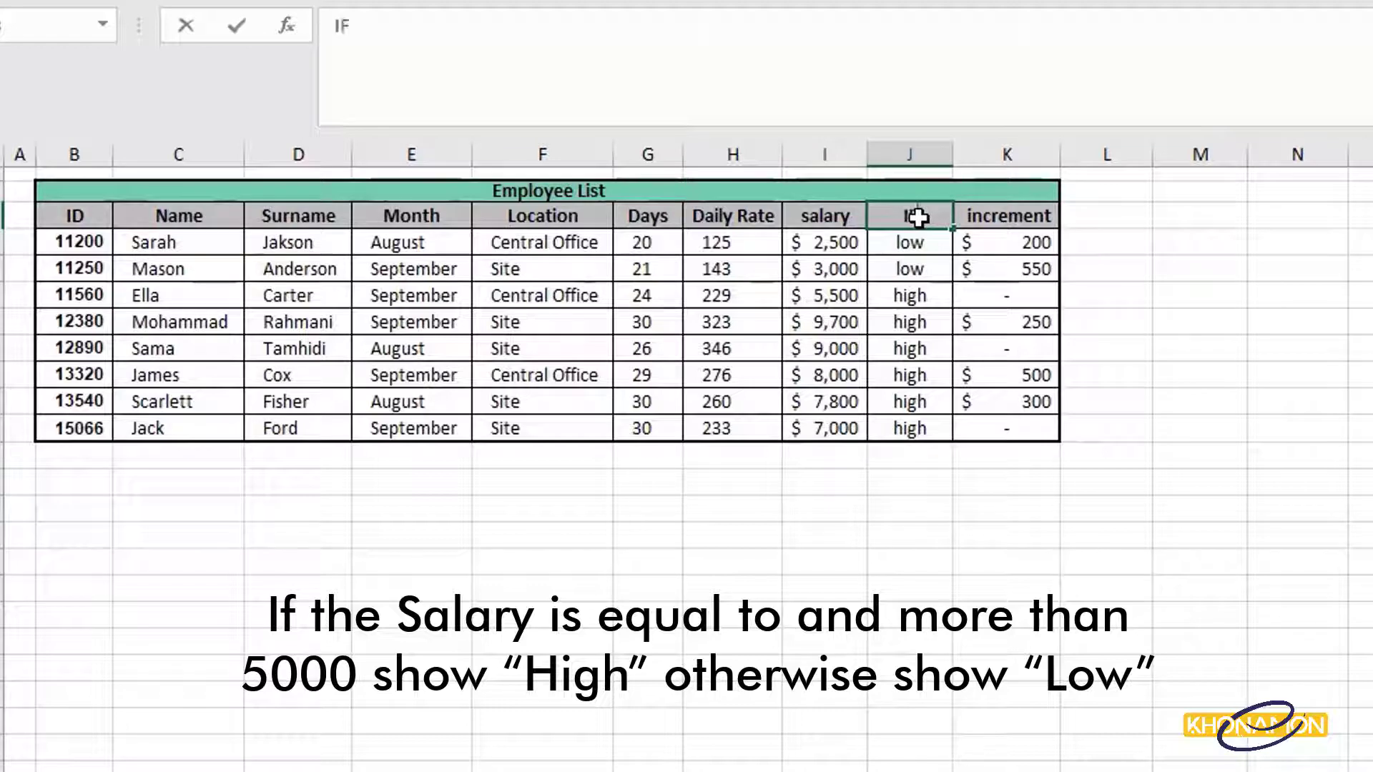
{"action": "key", "text": "Return"}
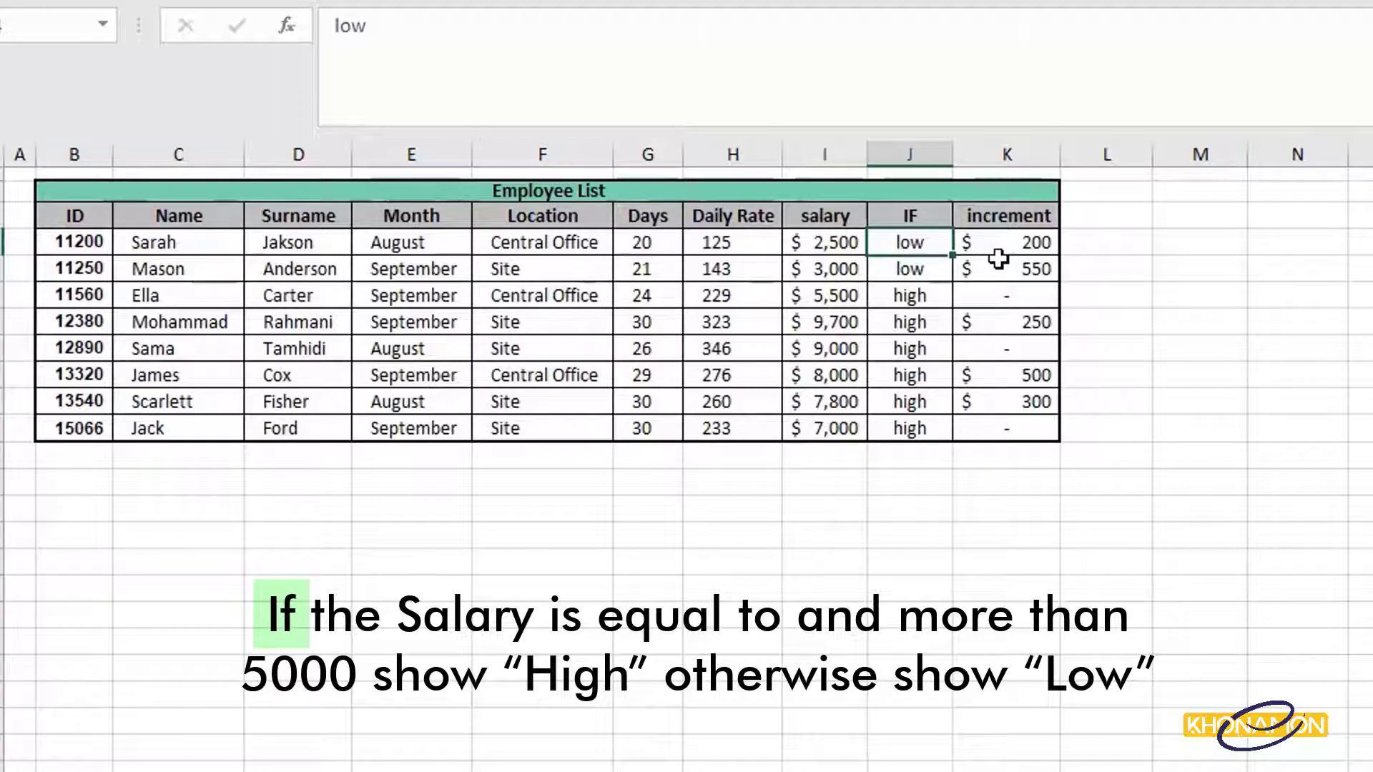
{"action": "left_click_drag", "start_coordinate": [938, 242], "coordinate": [923, 426]}
{"action": "key", "text": "Delete"}
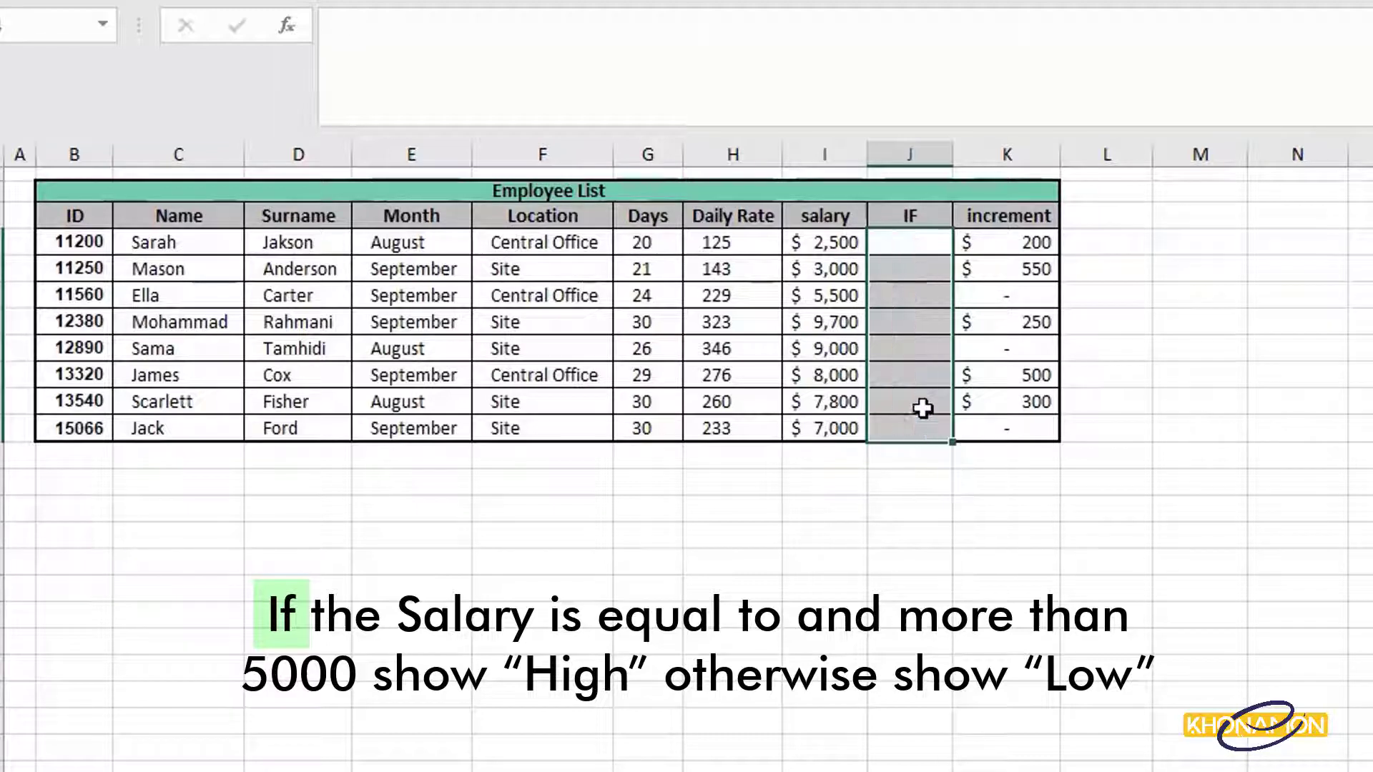
Enter the formula =IF(I4>=5000,"High","Low") in the IF column's first data cell, J4.
{"action": "left_click", "coordinate": [913, 244]}
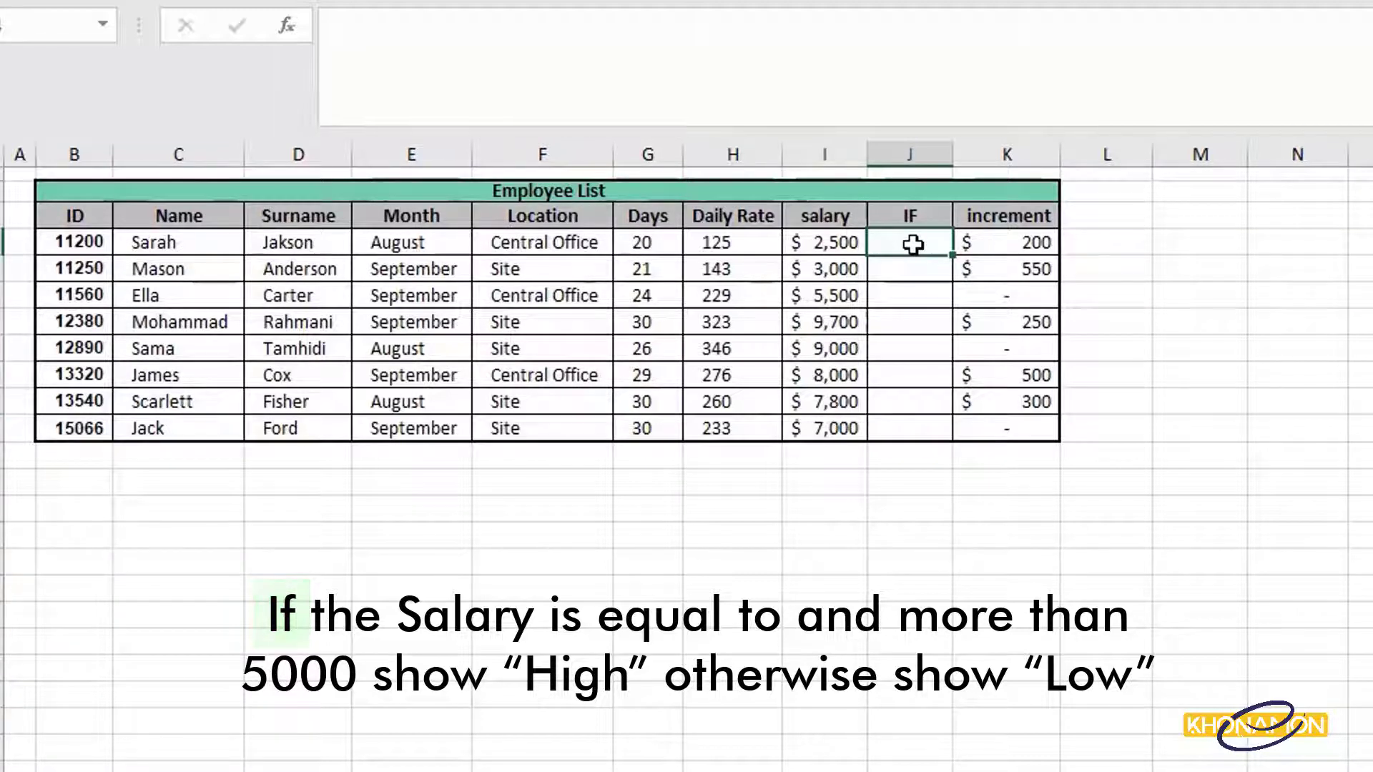
{"action": "type", "text": "=if"}
{"action": "key", "text": "Tab"}
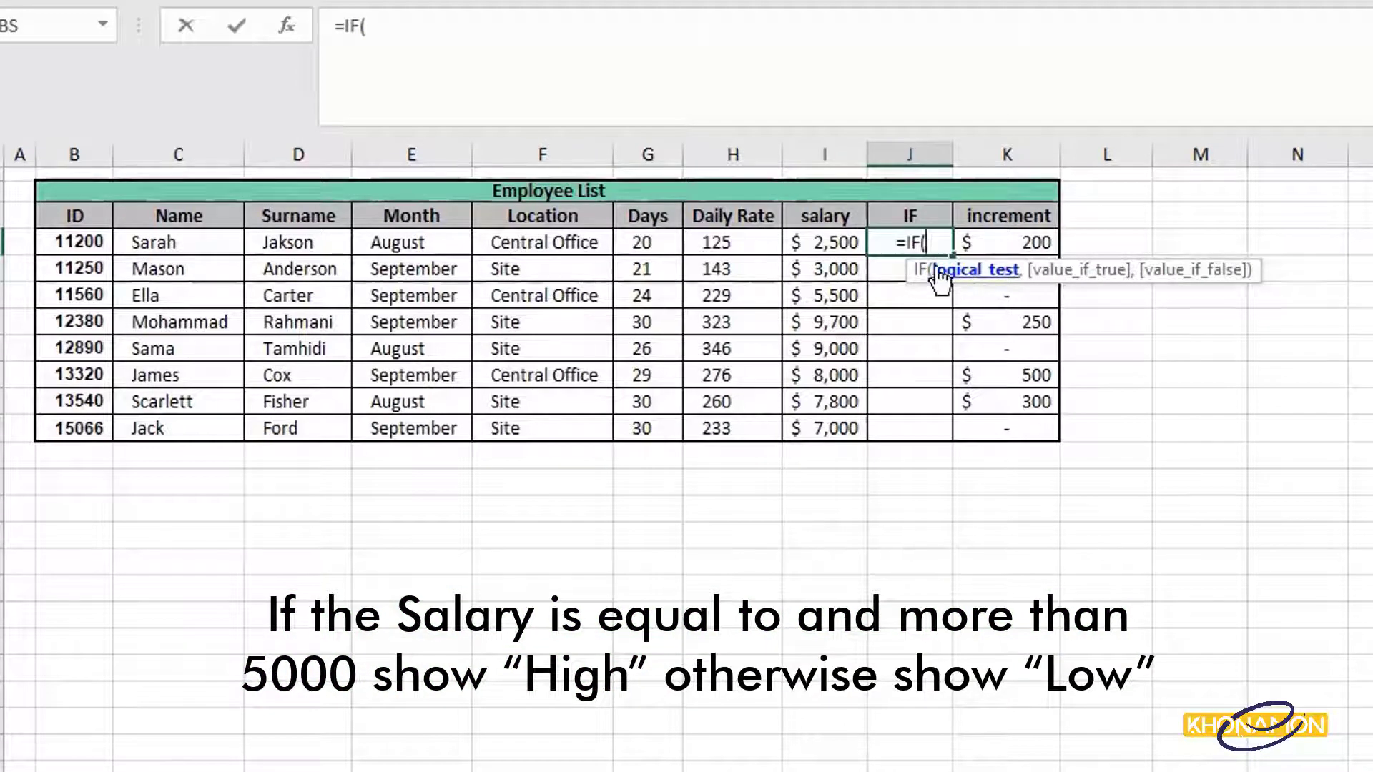
{"action": "left_click", "coordinate": [841, 240]}
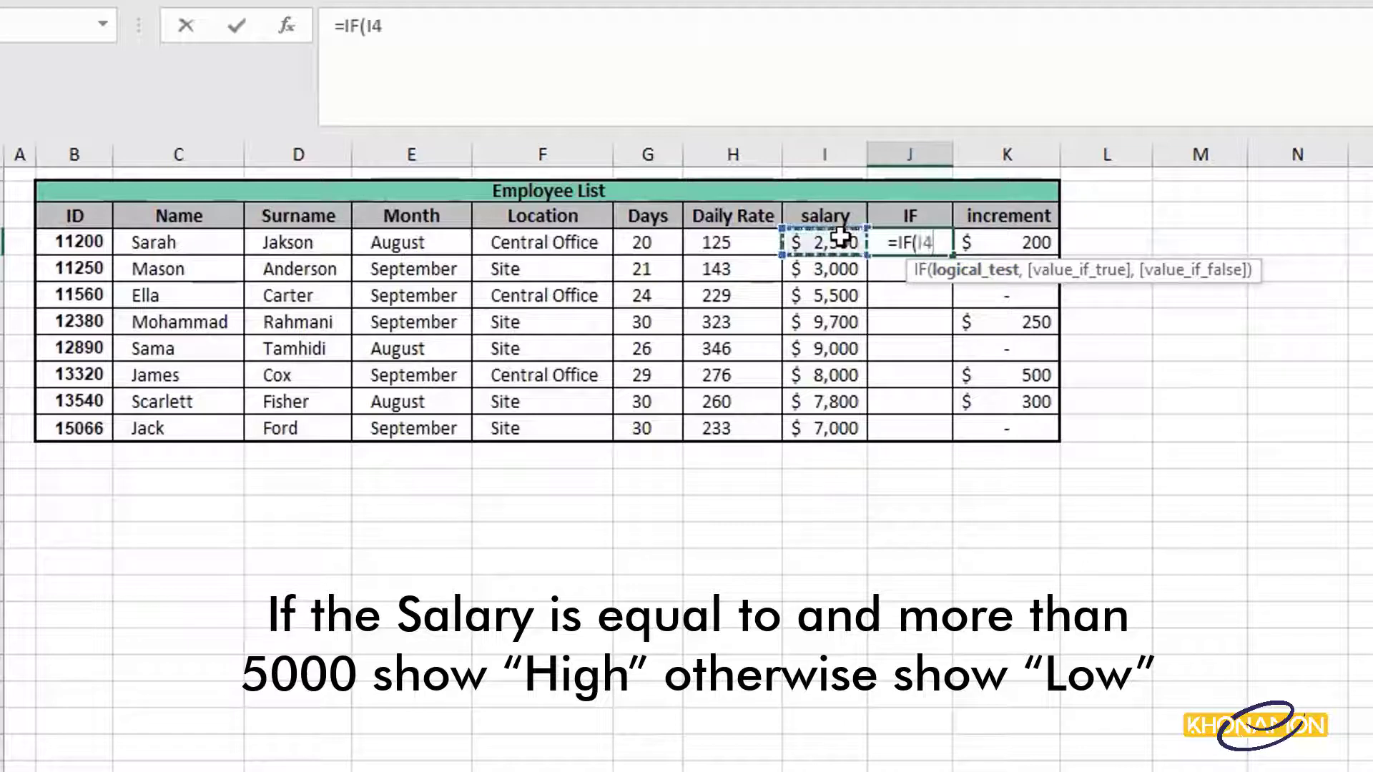
{"action": "type", "text": ">"}
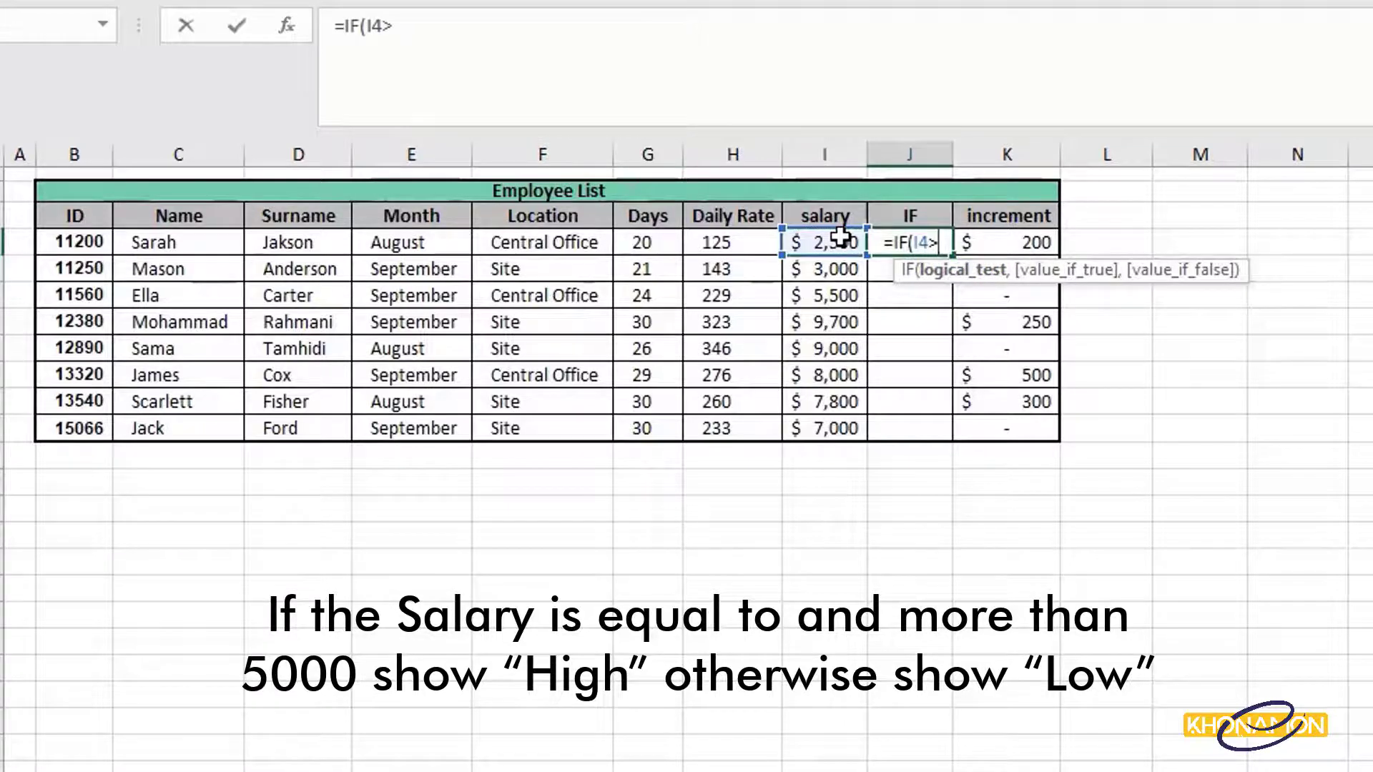
{"action": "type", "text": "="}
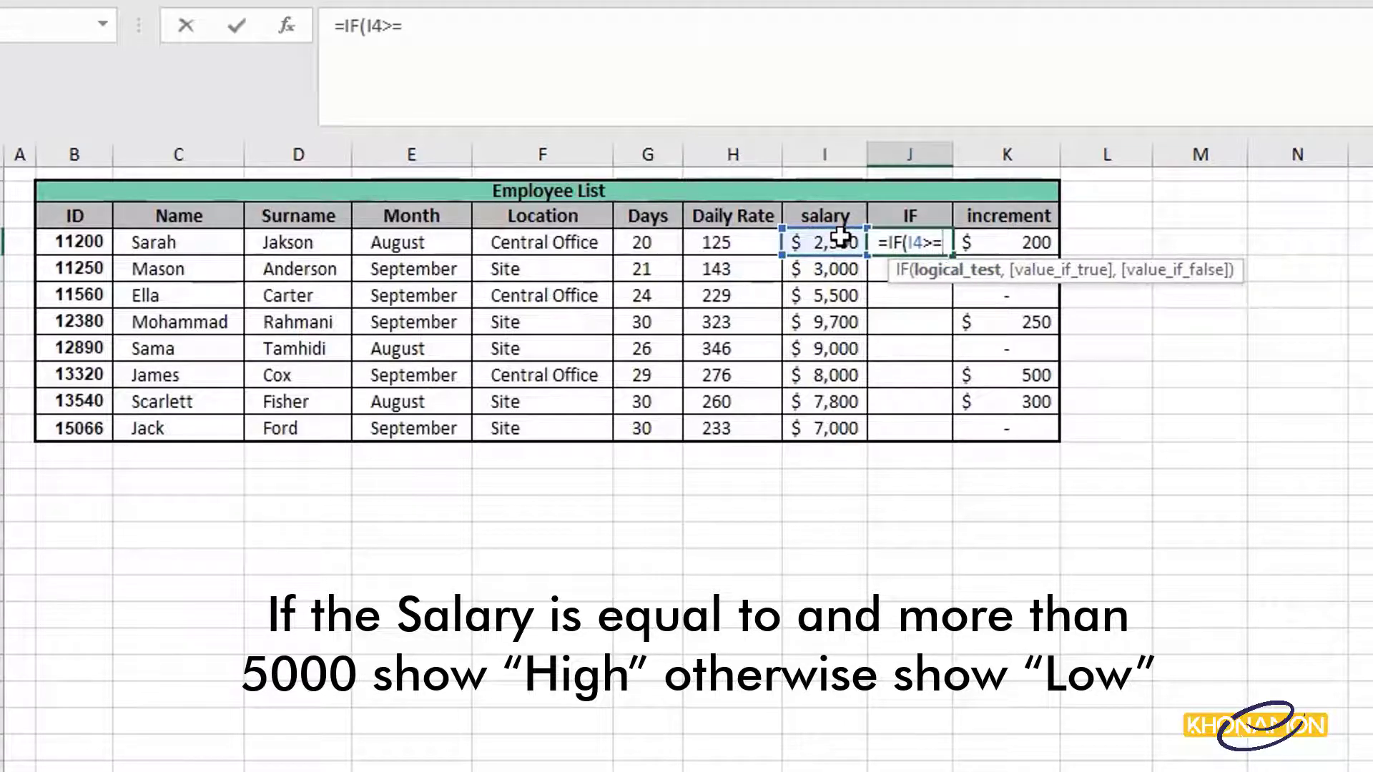
{"action": "type", "text": "5000"}
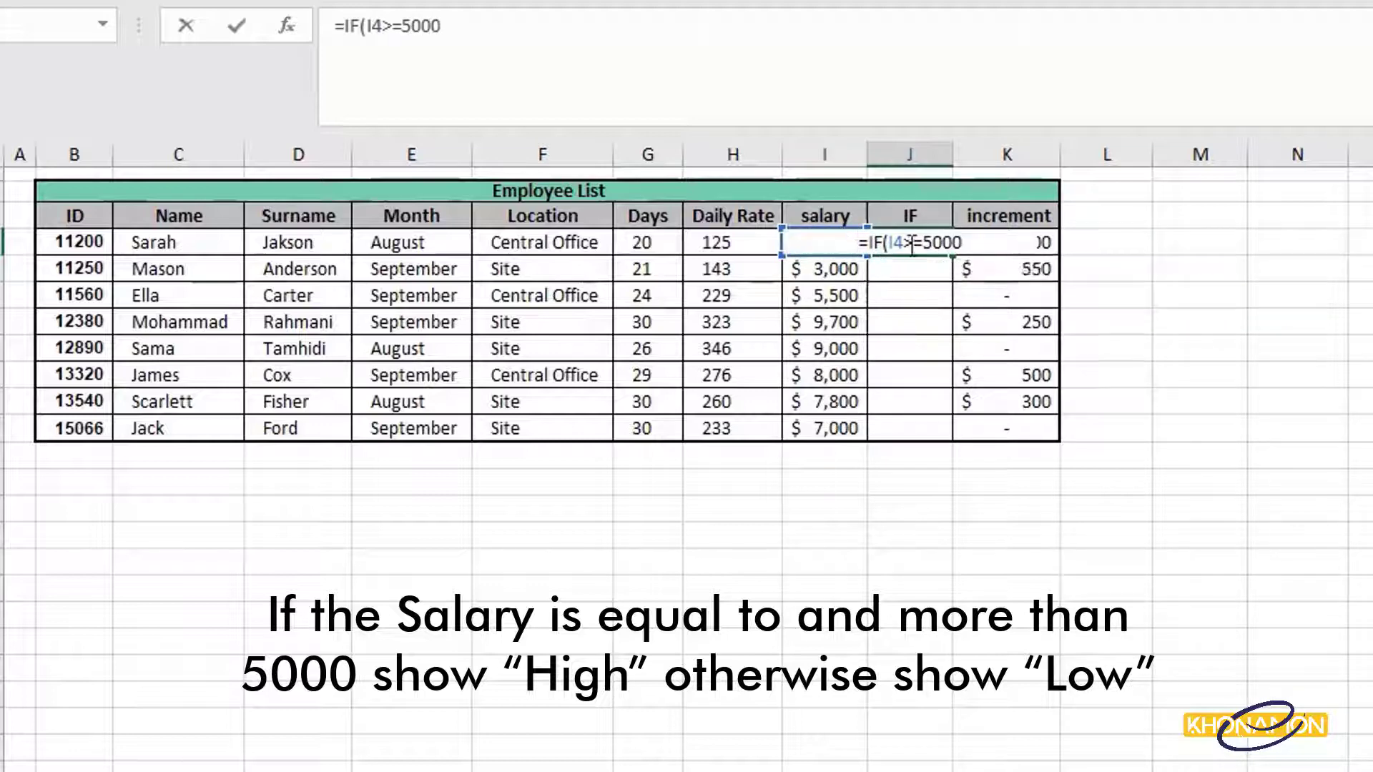
{"action": "type", "text": ","}
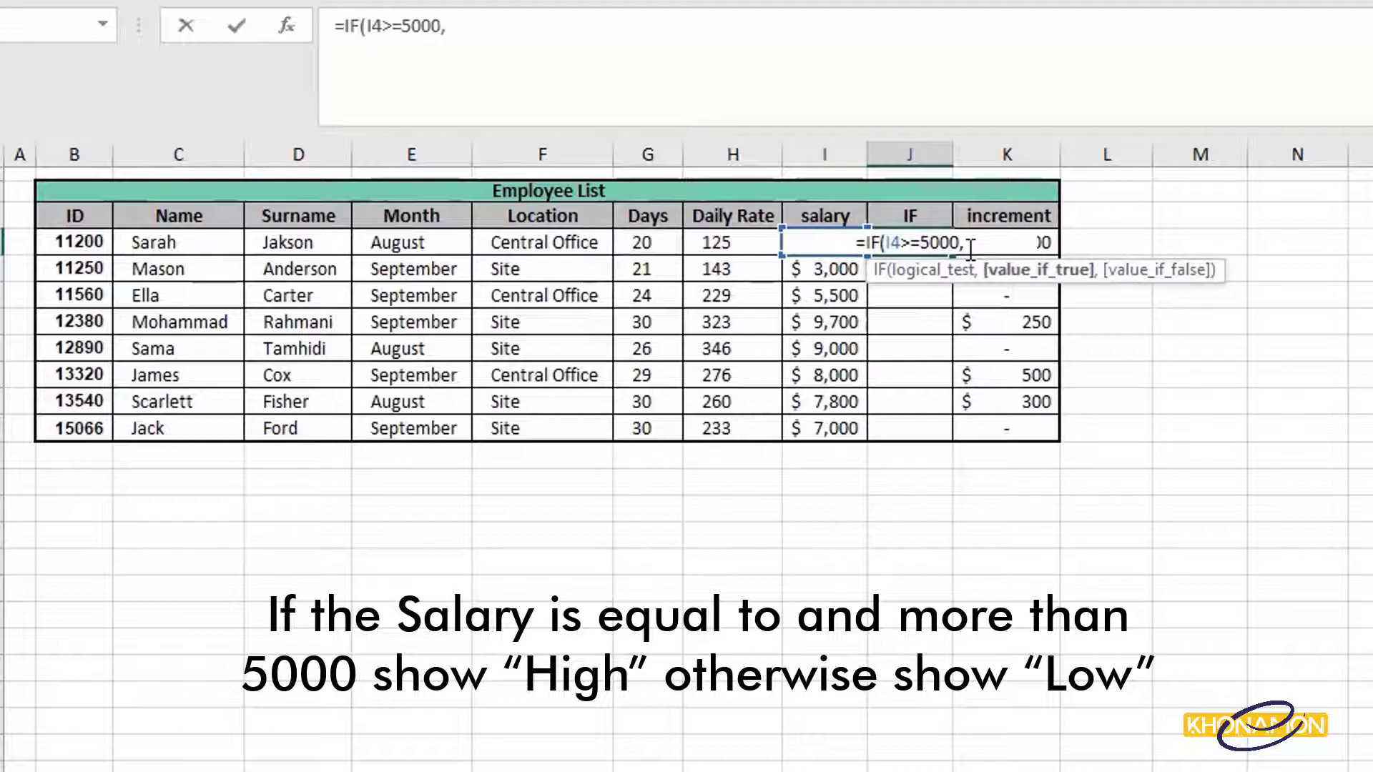
{"action": "type", "text": "\""}
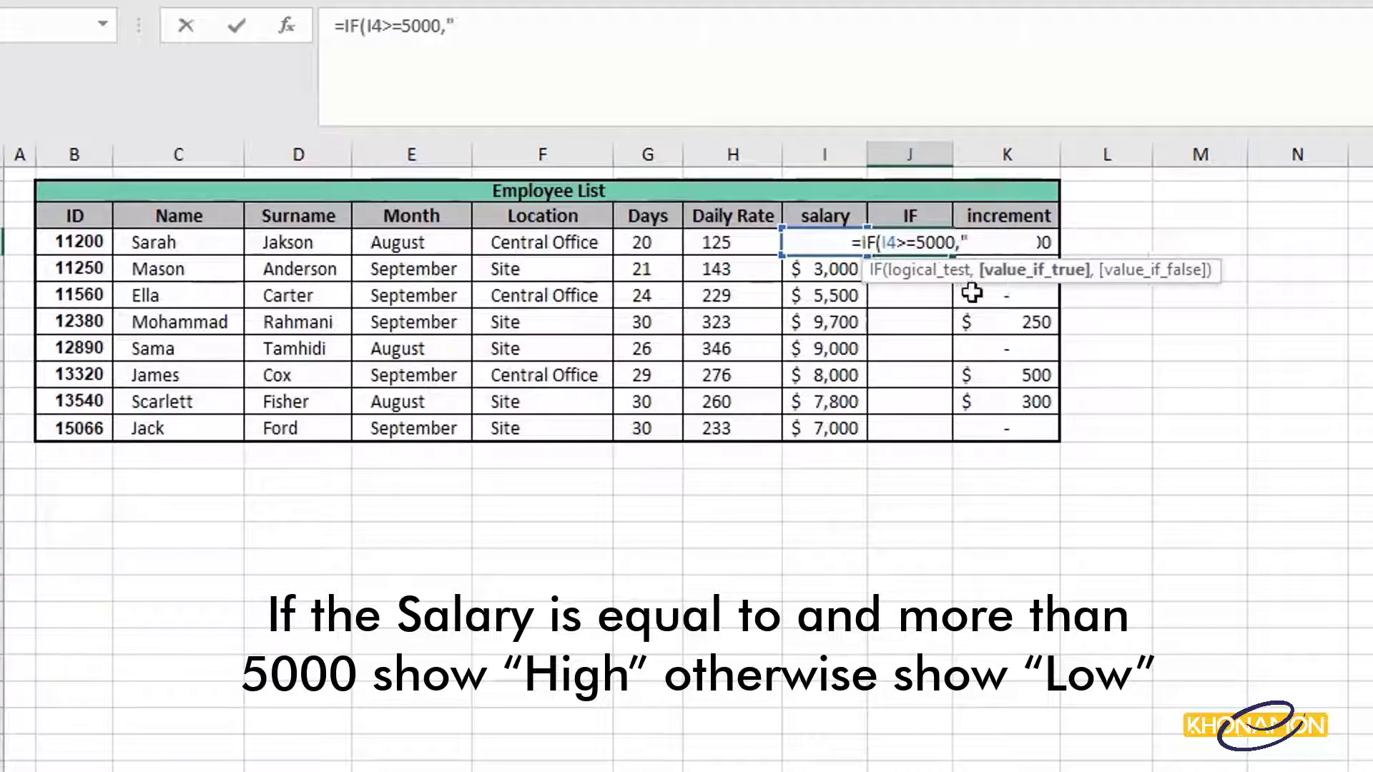
{"action": "type", "text": "High\""}
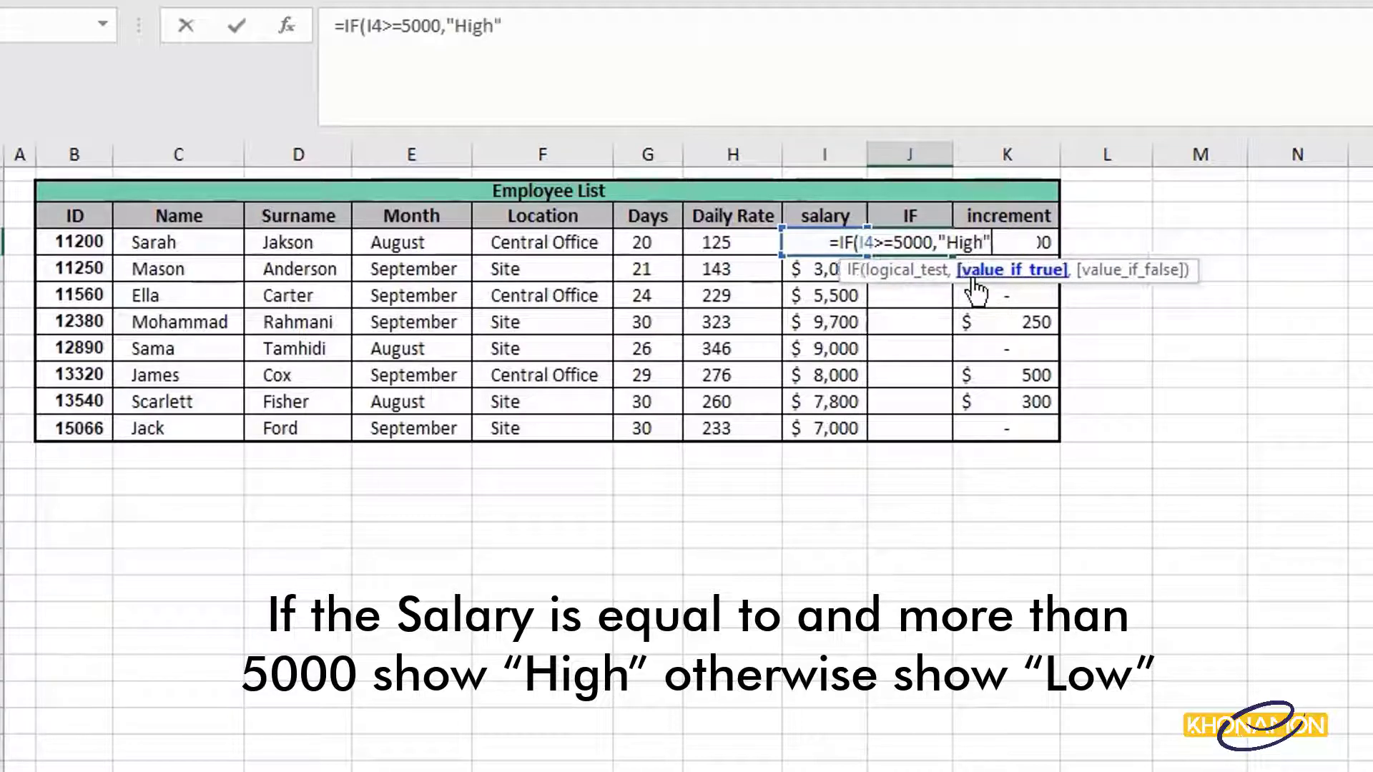
{"action": "type", "text": ",\""}
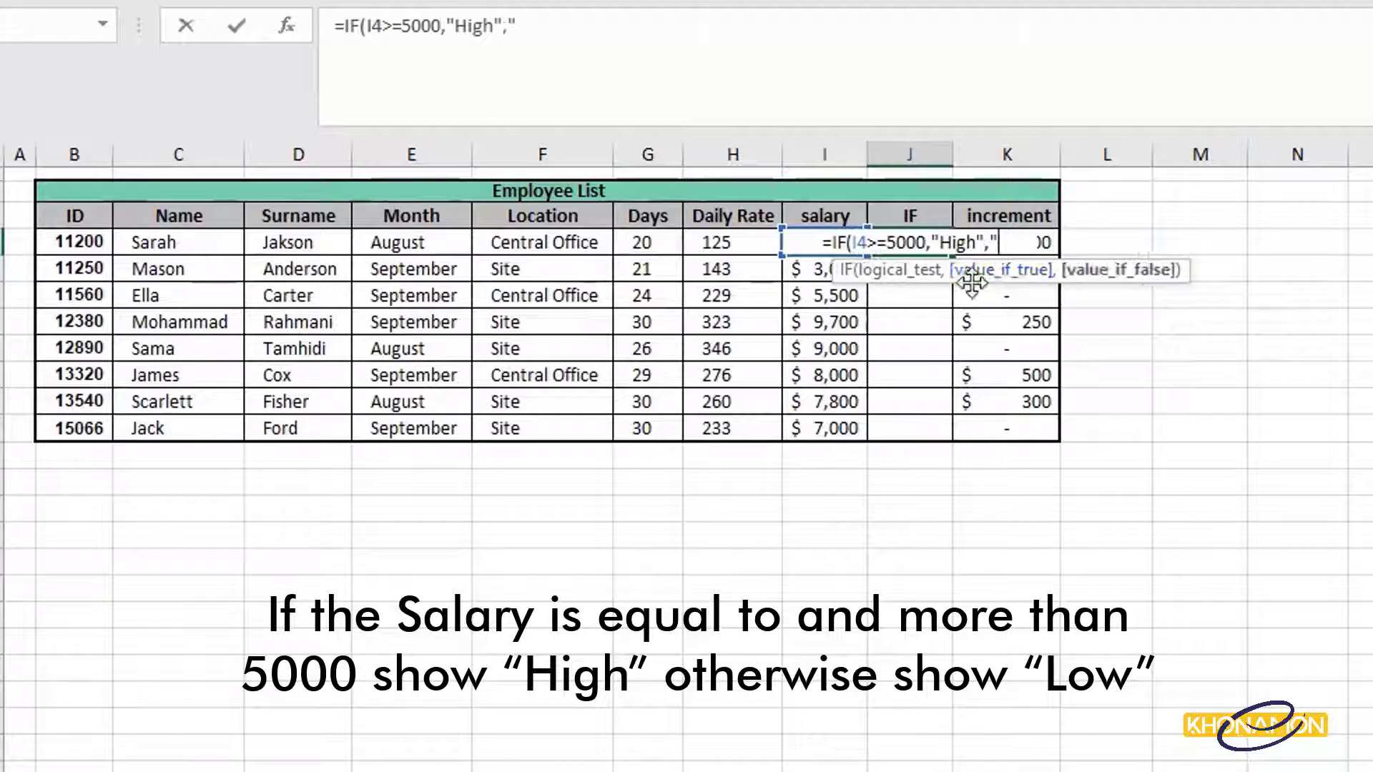
{"action": "type", "text": "Low\")"}
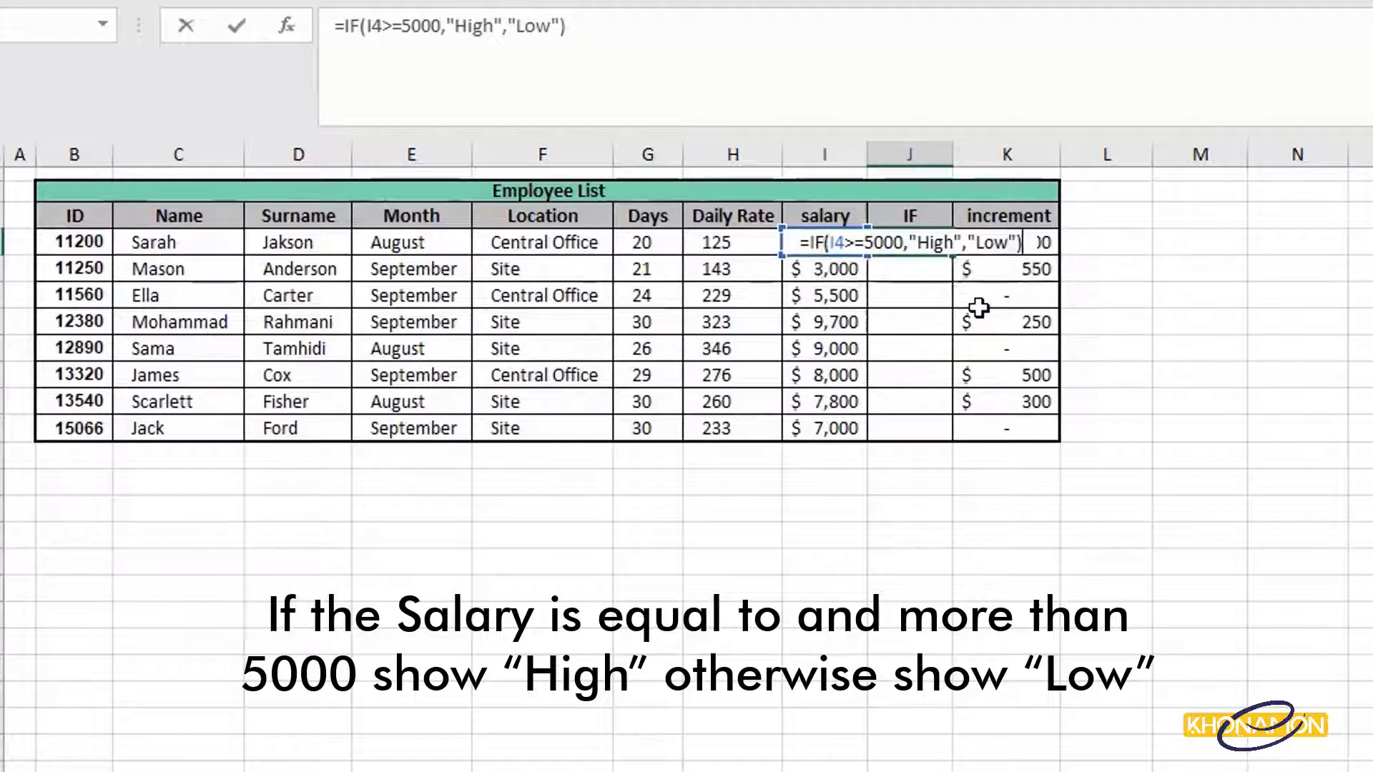
{"action": "key", "text": "Return"}
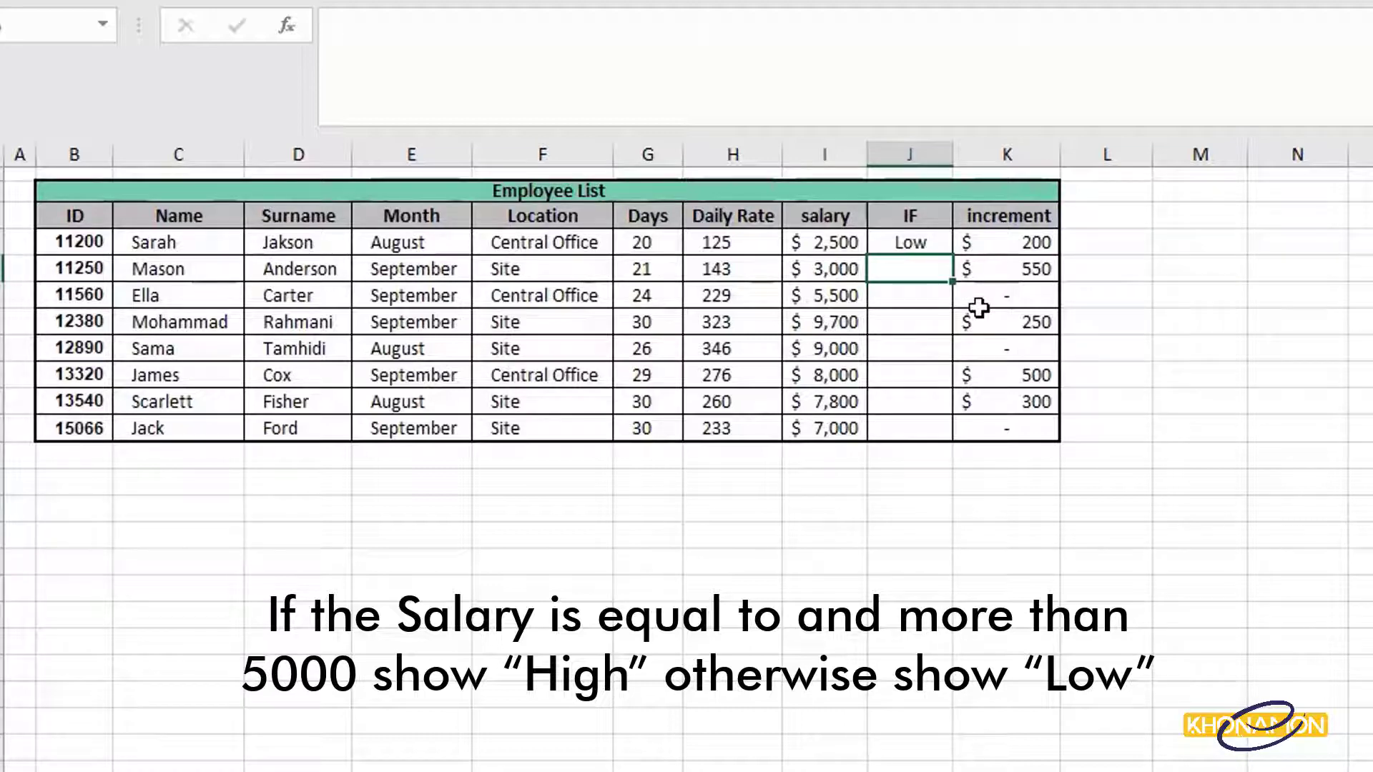
Fill the IF formula from J4 down to the last employee row, J11.
{"action": "left_click", "coordinate": [931, 244]}
{"action": "left_click_drag", "start_coordinate": [951, 263], "coordinate": [933, 447]}
{"action": "left_click", "coordinate": [1030, 486]}
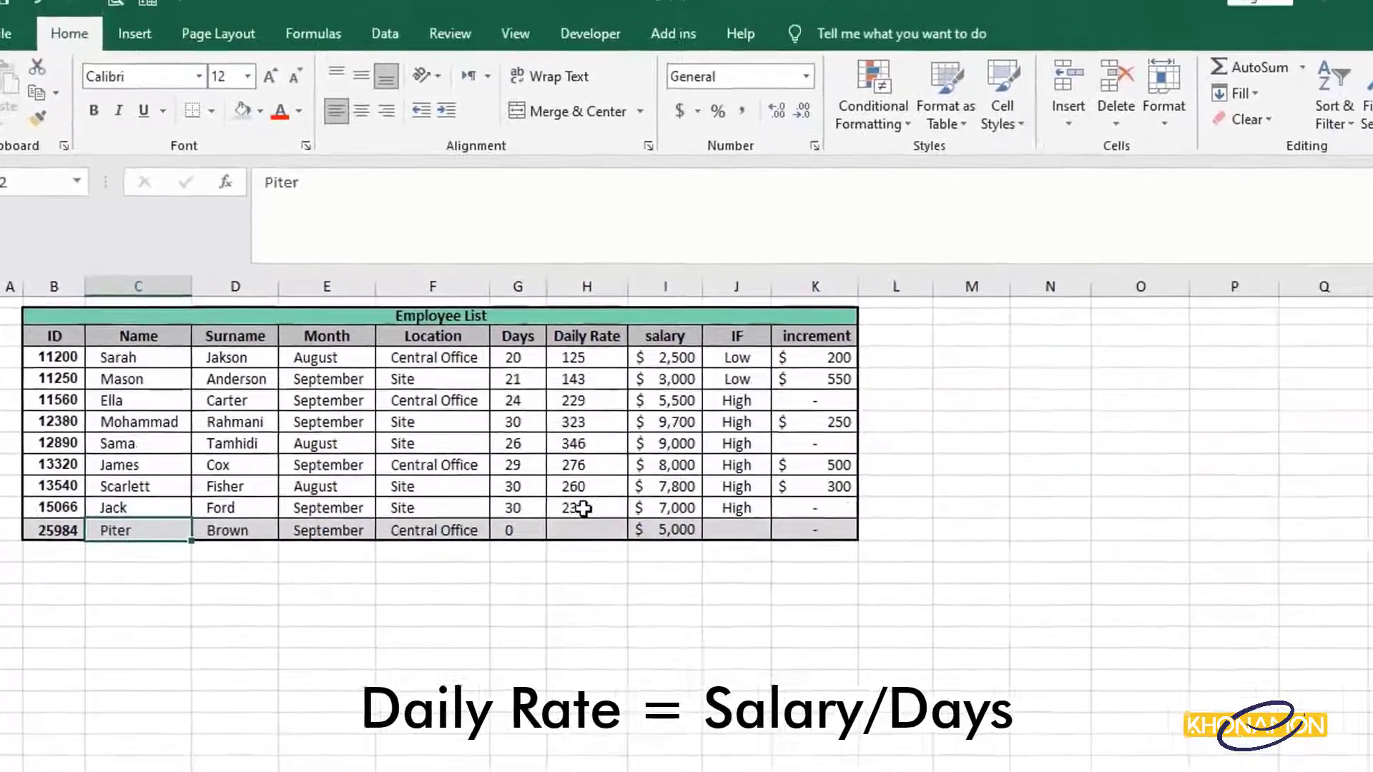
Copy the Daily Rate formula from H11 and paste only the formula into H12 in the added employee row.
{"action": "right_click", "coordinate": [728, 429]}
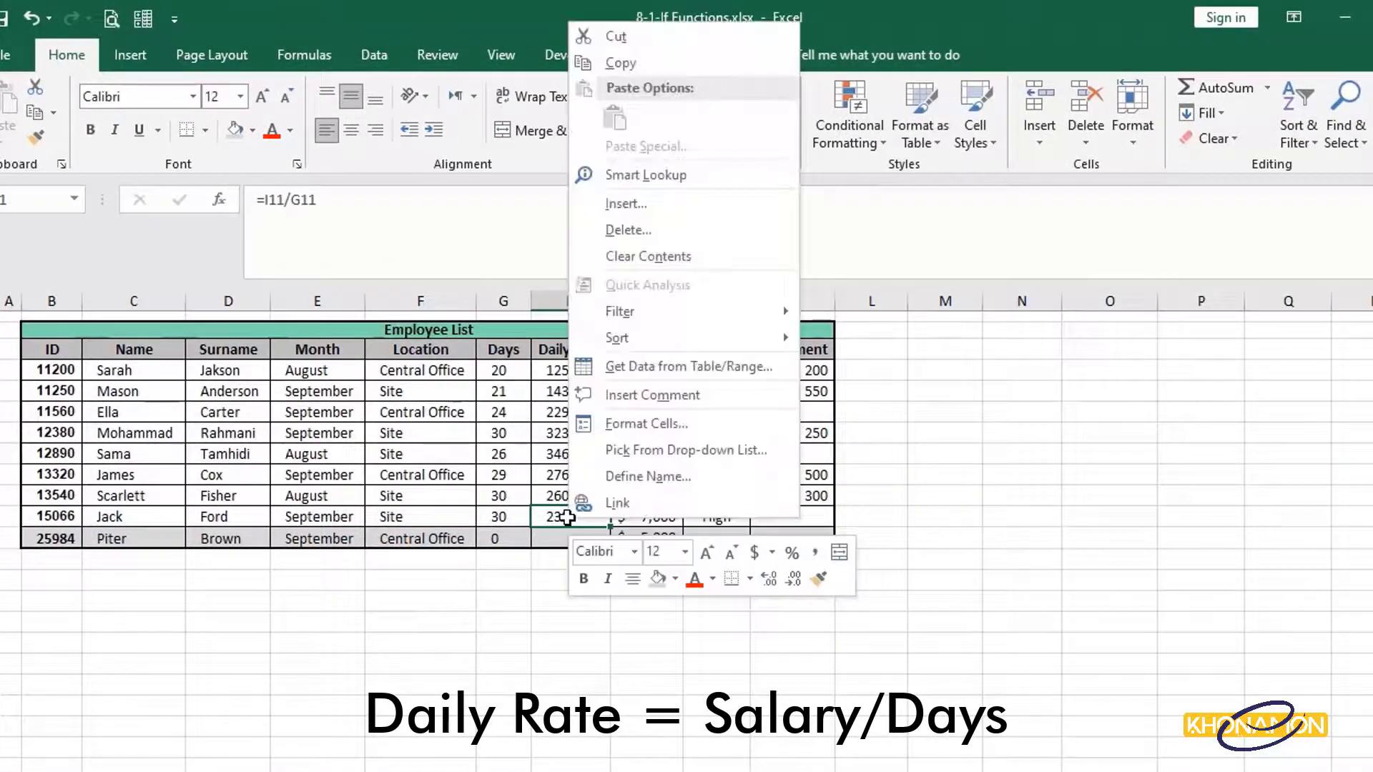
{"action": "left_click", "coordinate": [616, 63]}
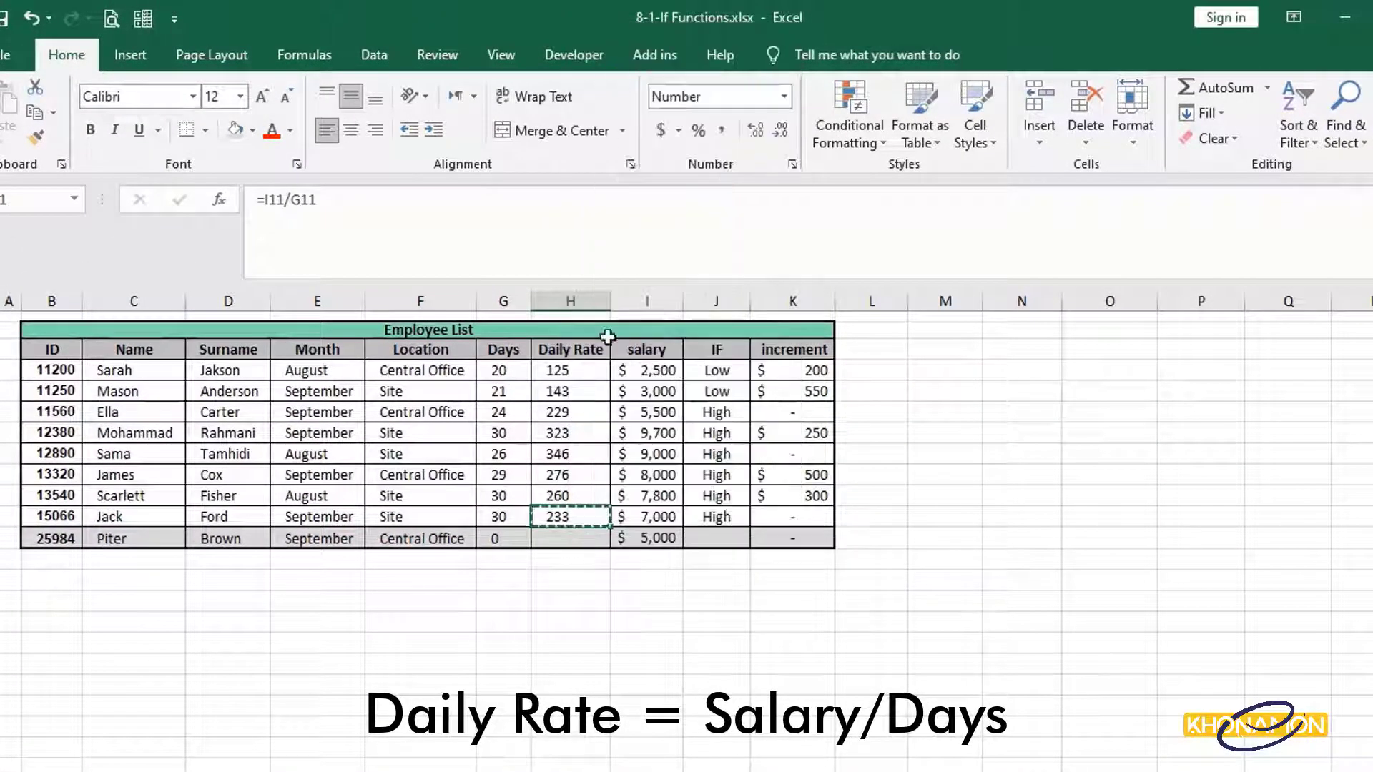
{"action": "left_click", "coordinate": [583, 545]}
{"action": "right_click", "coordinate": [581, 547]}
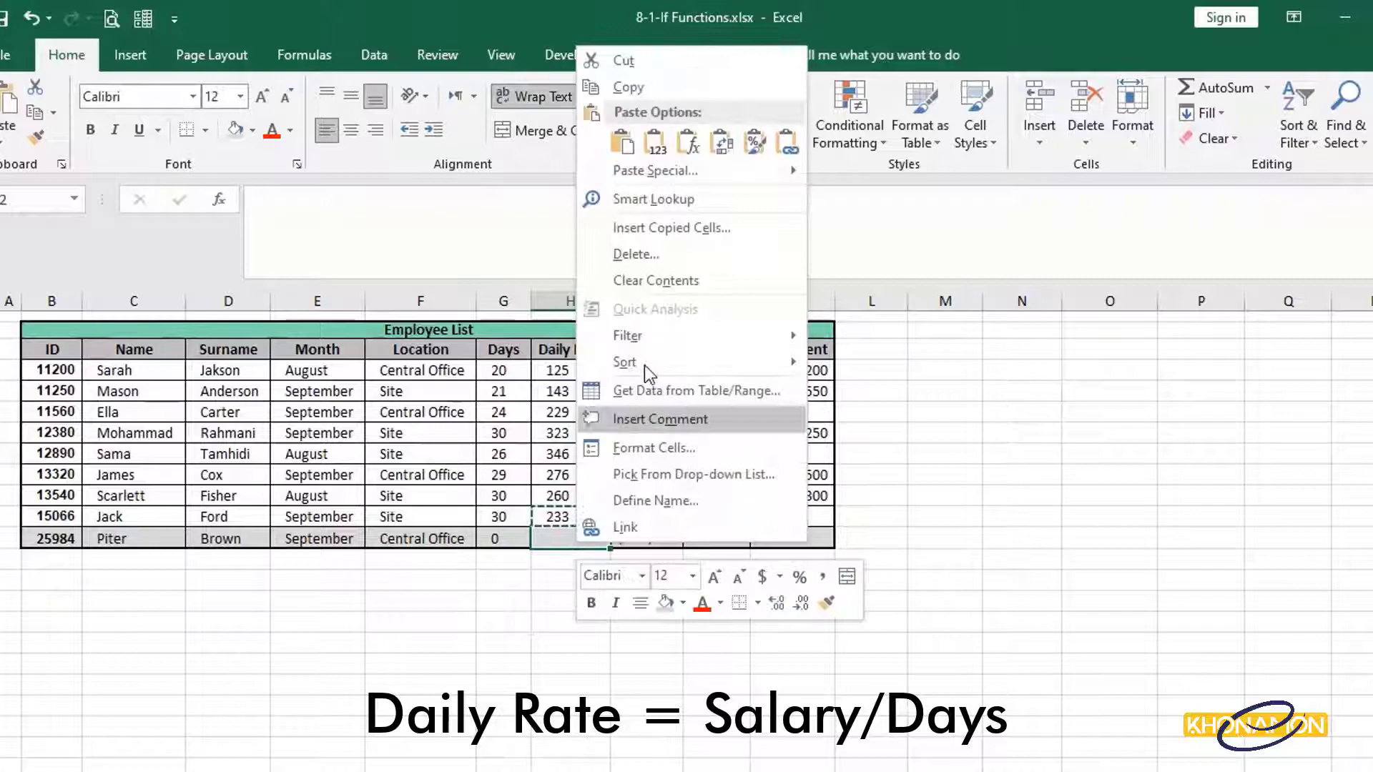
{"action": "left_click", "coordinate": [687, 143]}
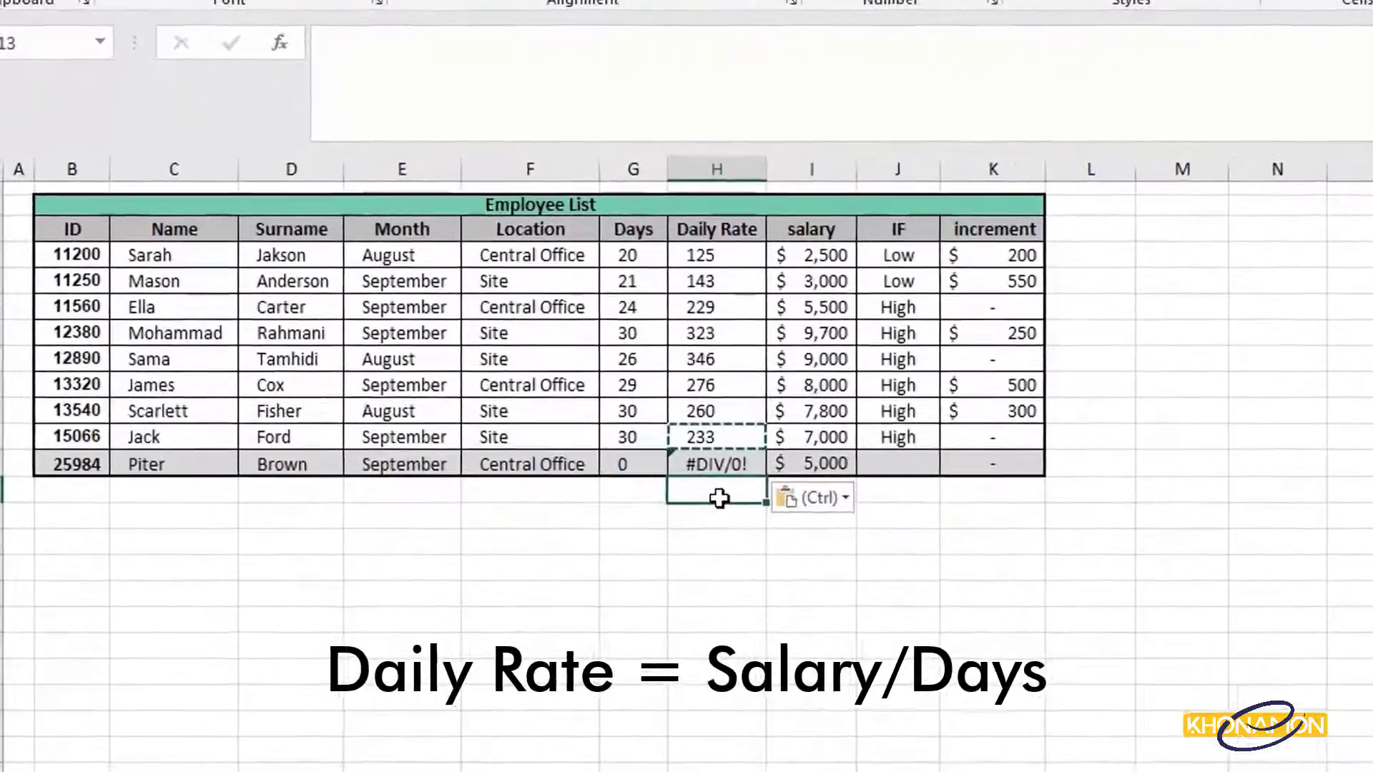
{"action": "left_click", "coordinate": [719, 461]}
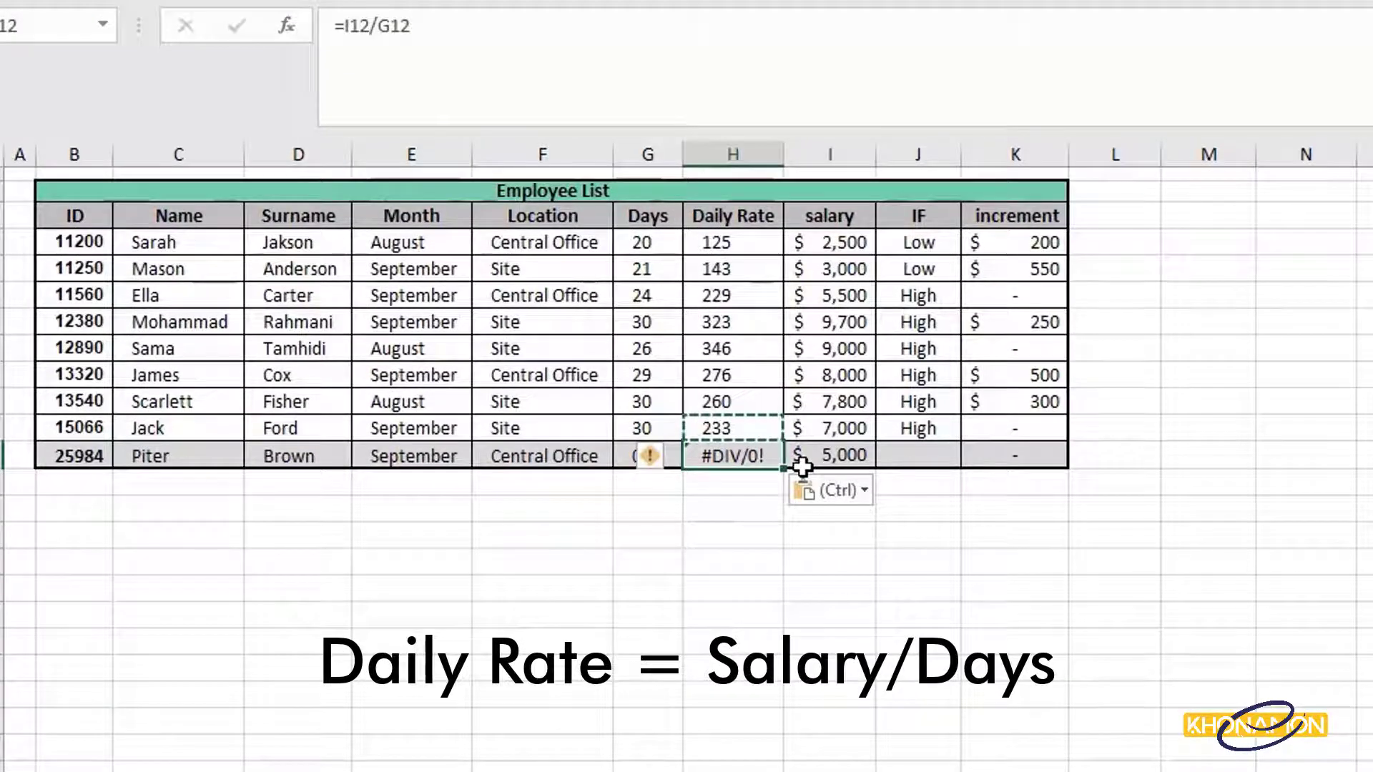
{"action": "key", "text": "Escape"}
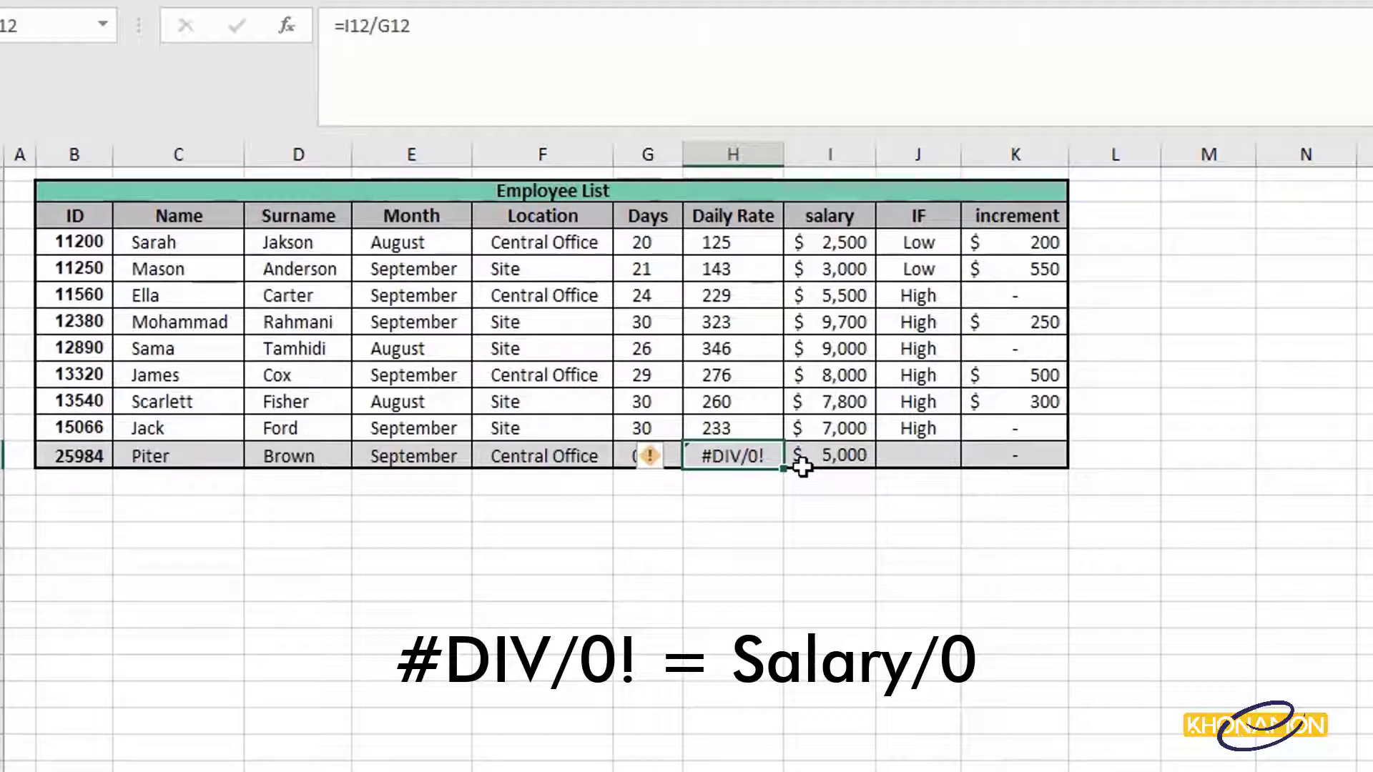
Wrap the Daily Rate formula in H12 with IFERROR so it reads =IFERROR(I12/G12,"Just Started").
{"action": "double_click", "coordinate": [753, 459]}
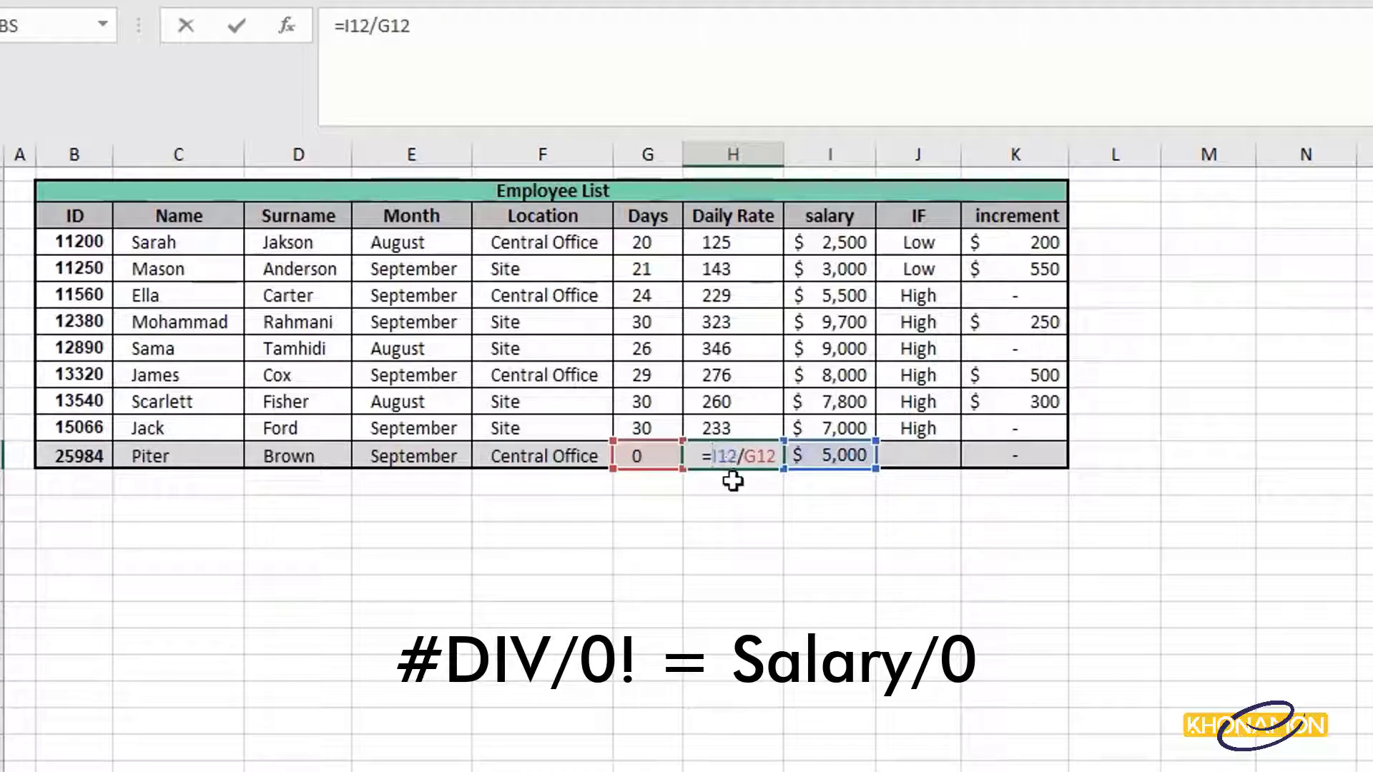
{"action": "type", "text": "if"}
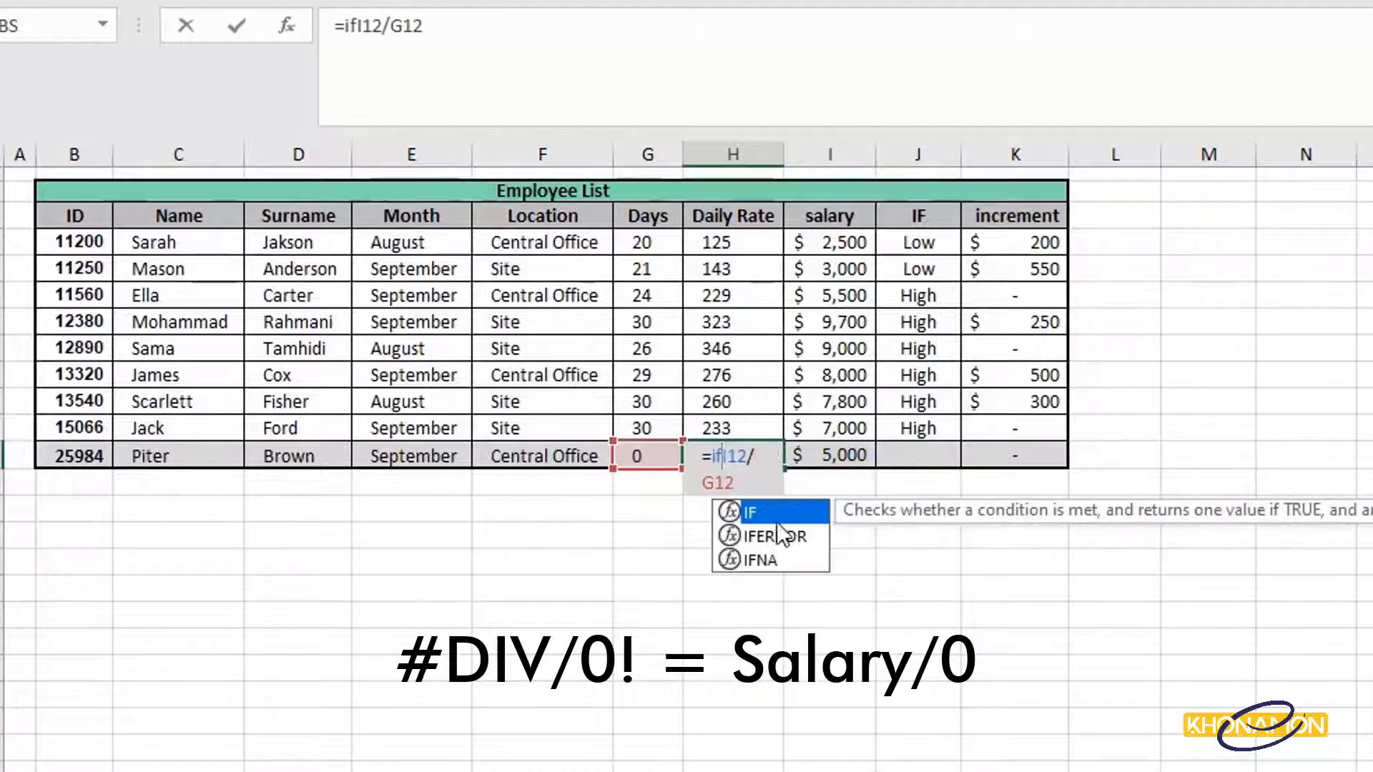
{"action": "double_click", "coordinate": [779, 530]}
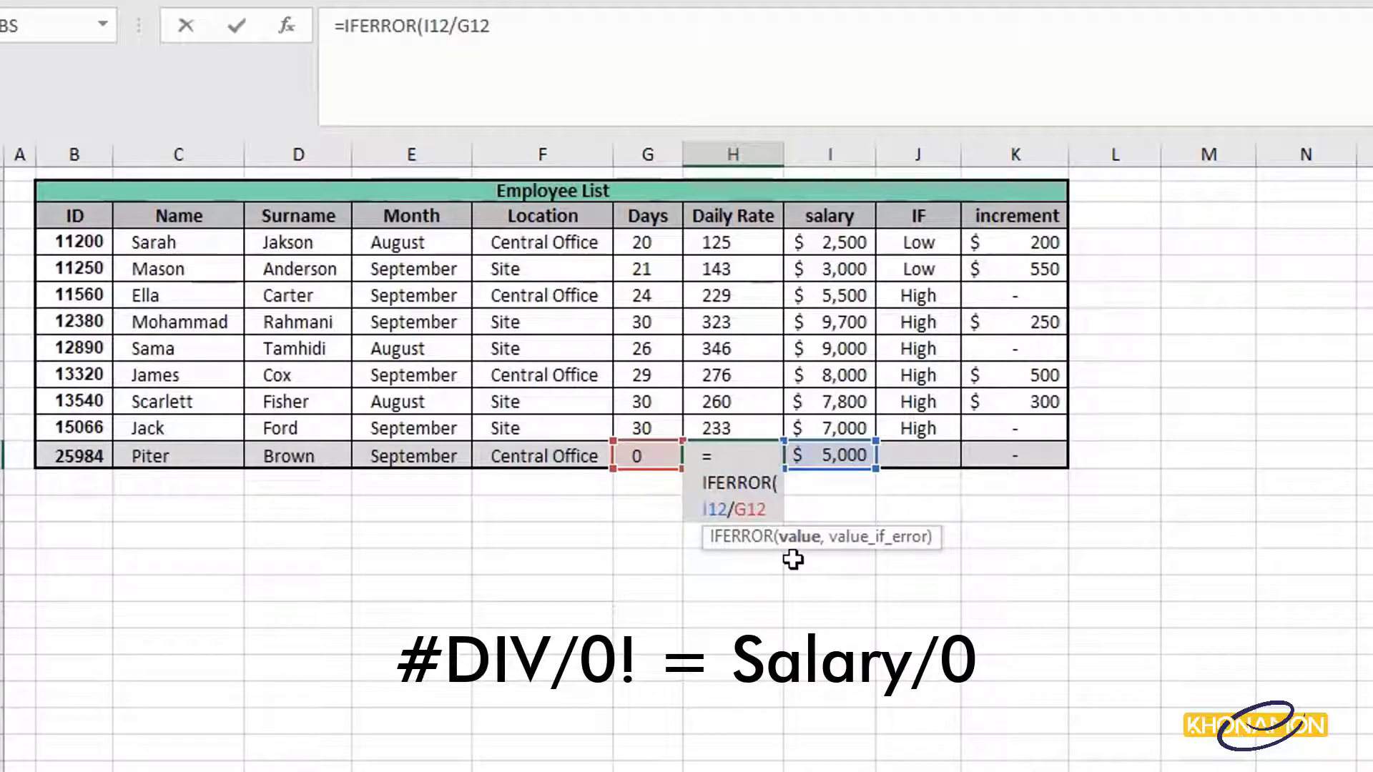
{"action": "left_click", "coordinate": [502, 27]}
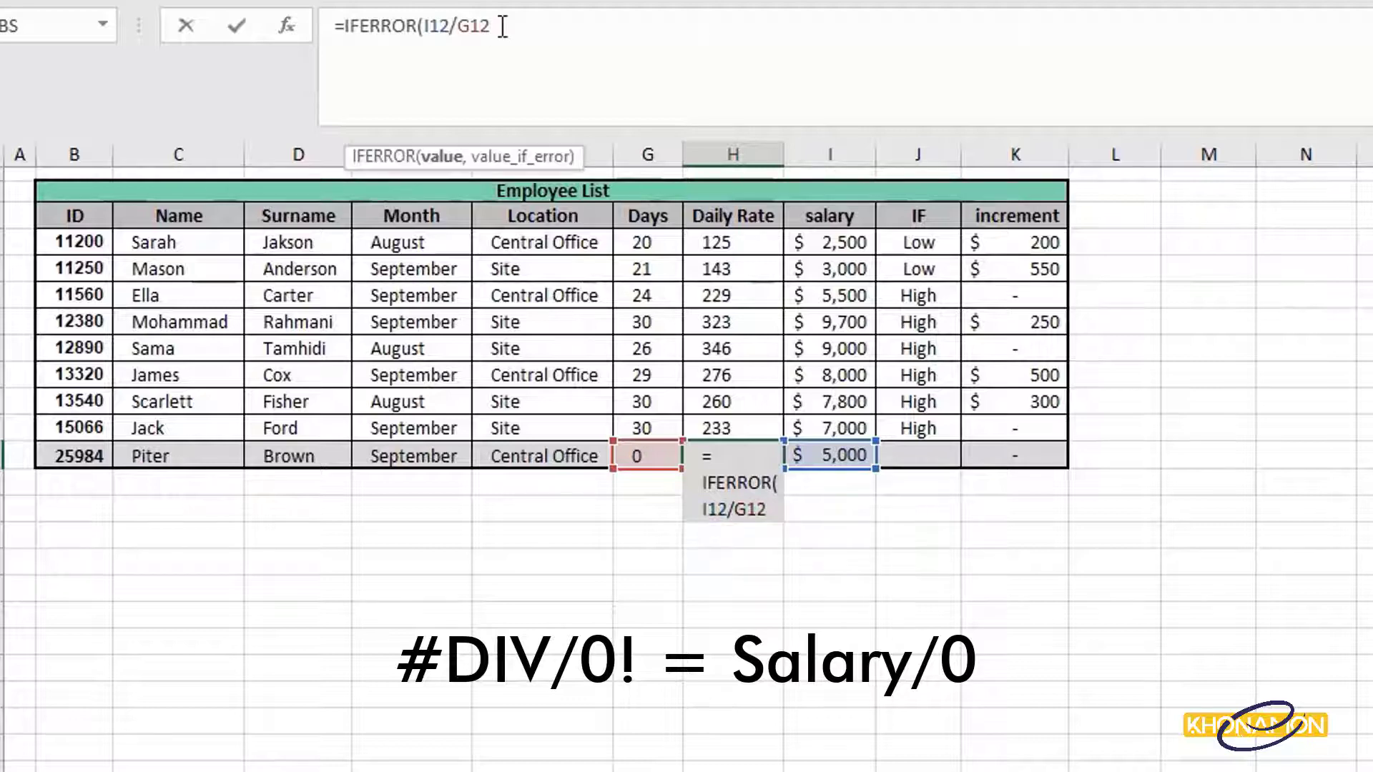
{"action": "type", "text": ","}
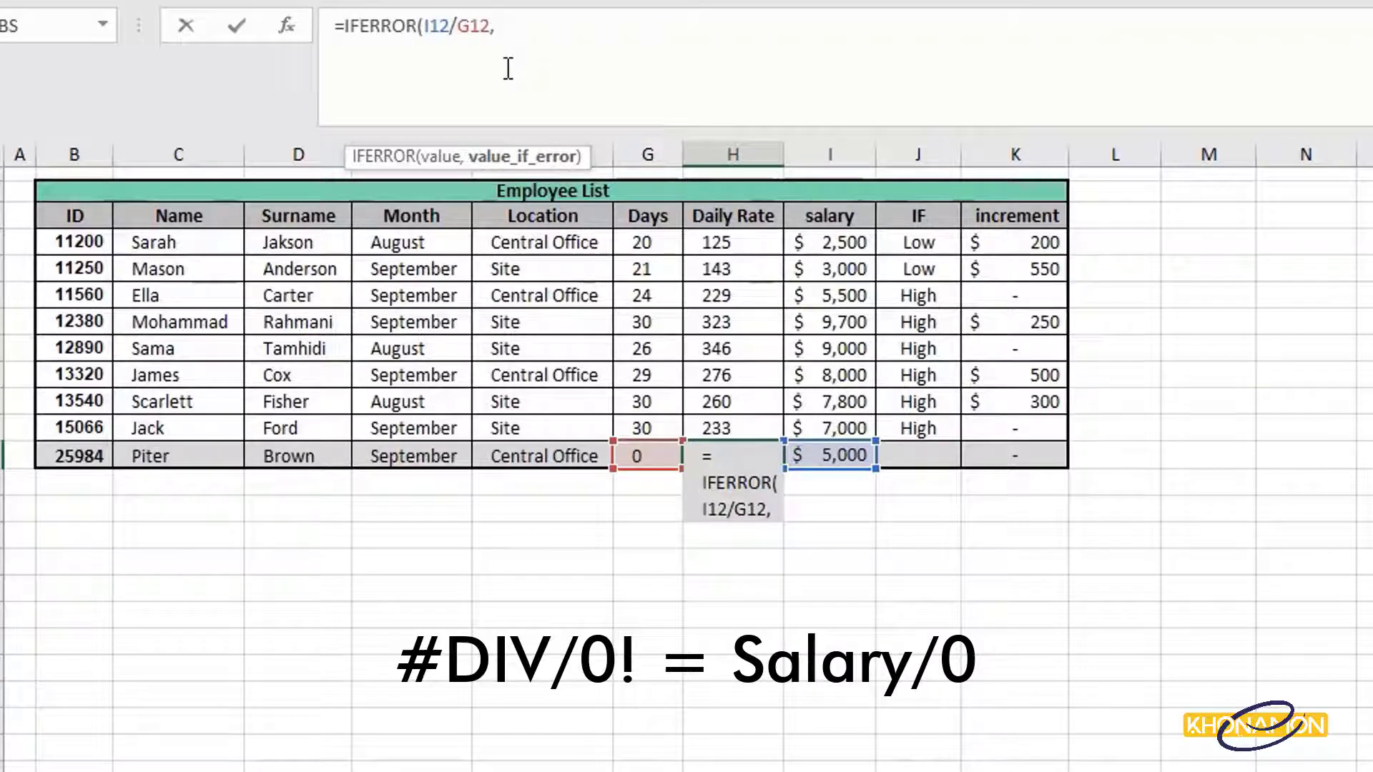
{"action": "type", "text": "\"Just Started\""}
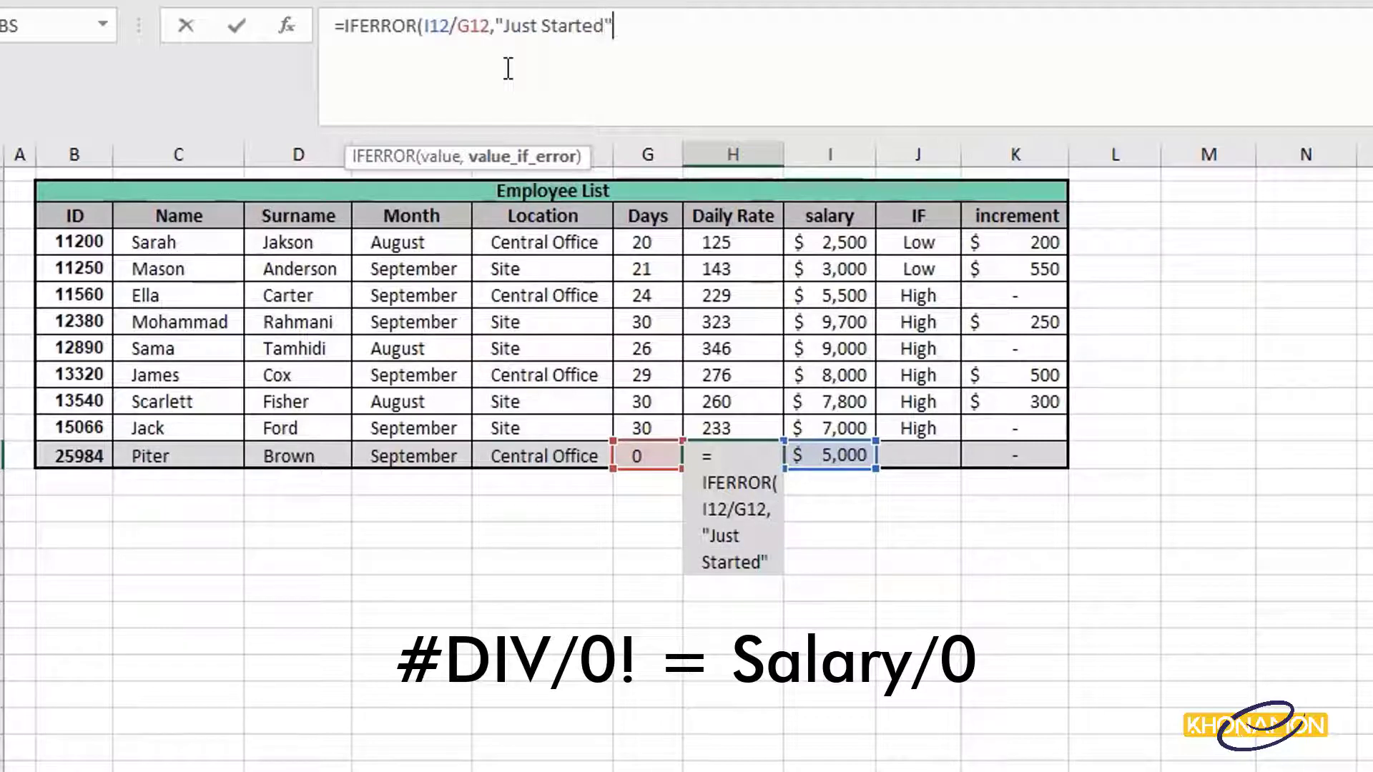
{"action": "type", "text": ")"}
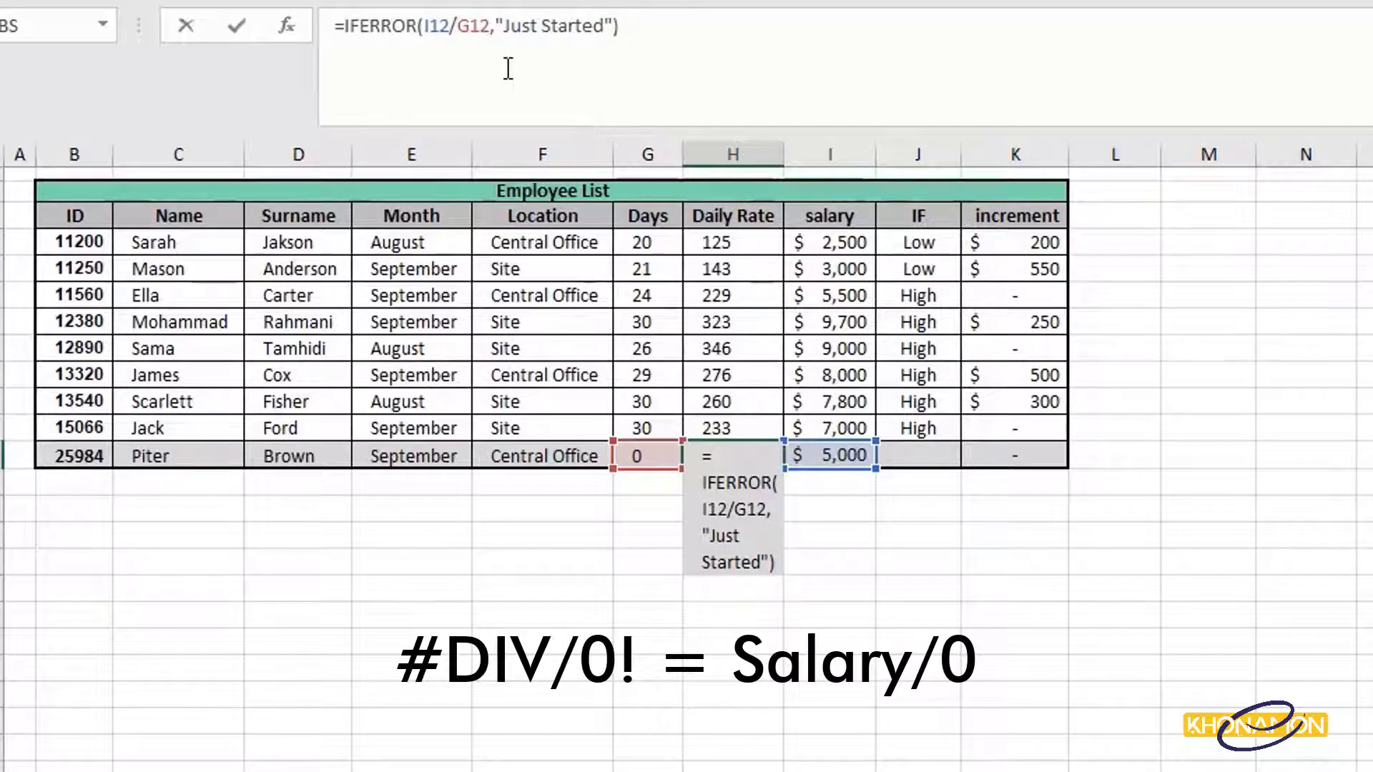
{"action": "key", "text": "Return"}
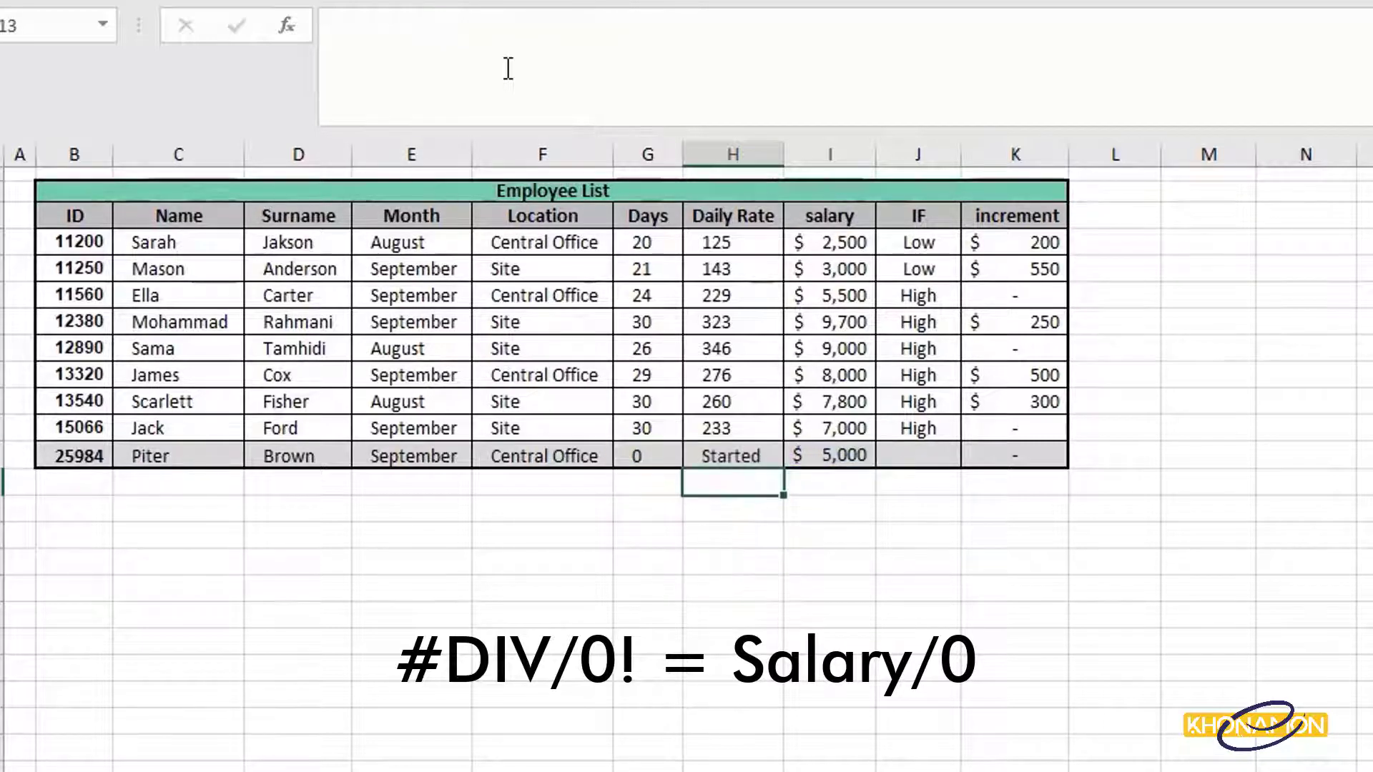
Auto-fit the width of the Daily Rate column to its contents and select H12.
{"action": "double_click", "coordinate": [784, 150]}
{"action": "left_click", "coordinate": [764, 458]}
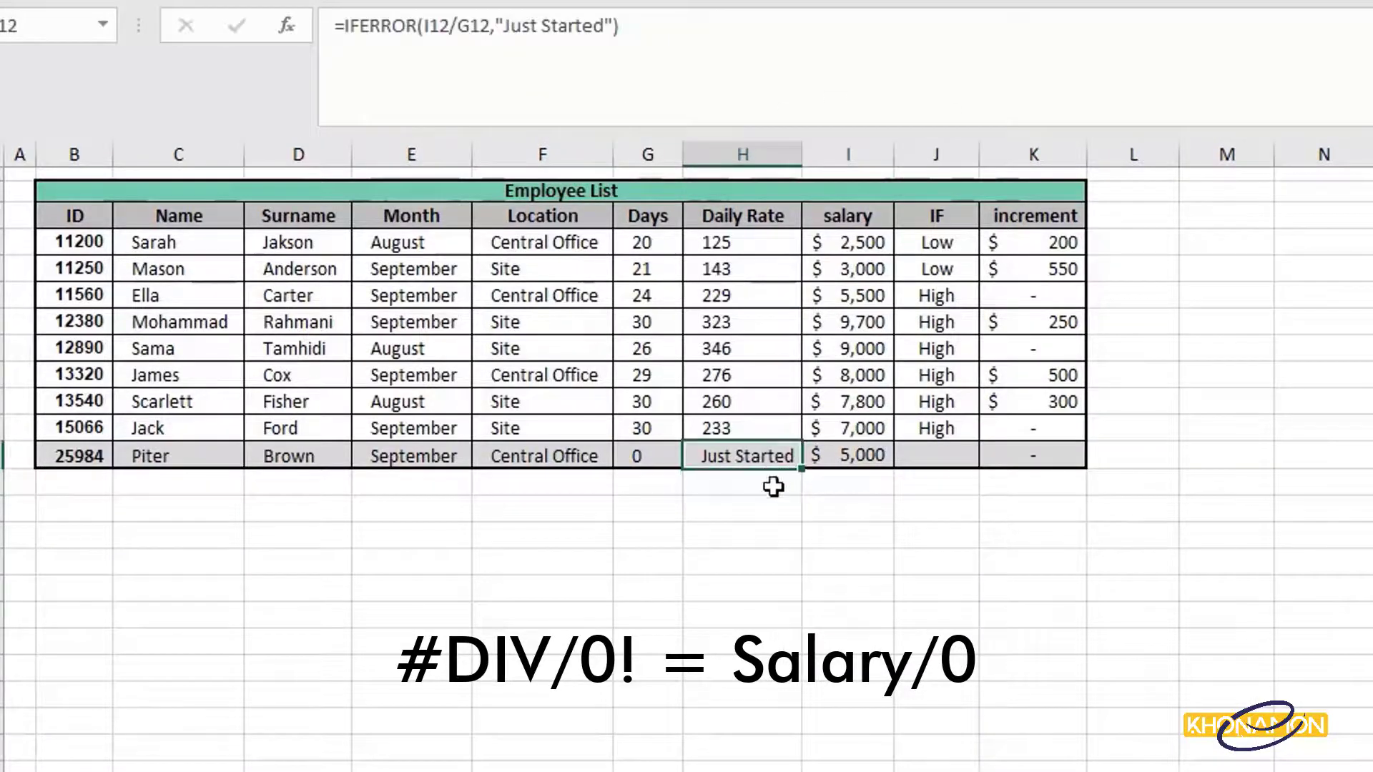
{"action": "left_click", "coordinate": [775, 488]}
{"action": "left_click", "coordinate": [760, 459]}
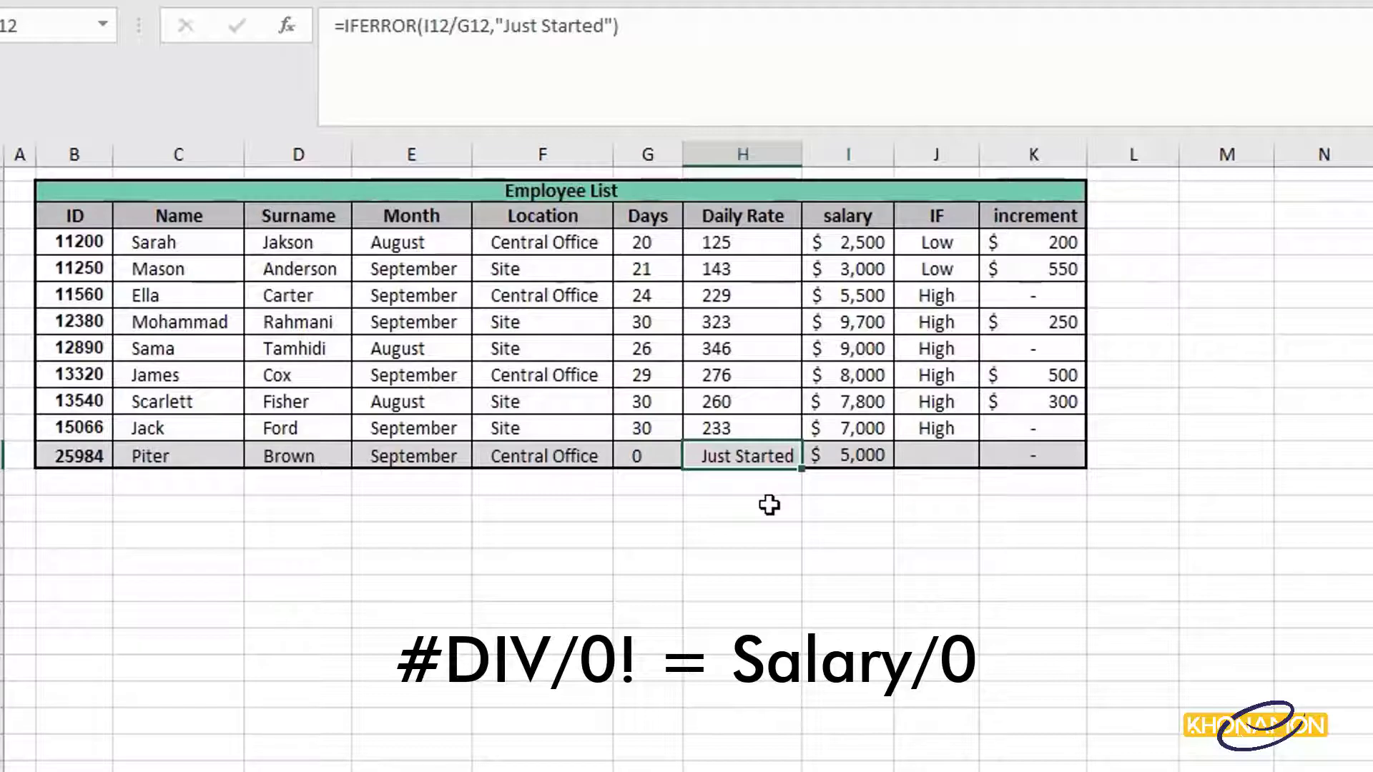
Set the Days value in G12 of the added employee row to 5.
{"action": "left_click", "coordinate": [653, 458]}
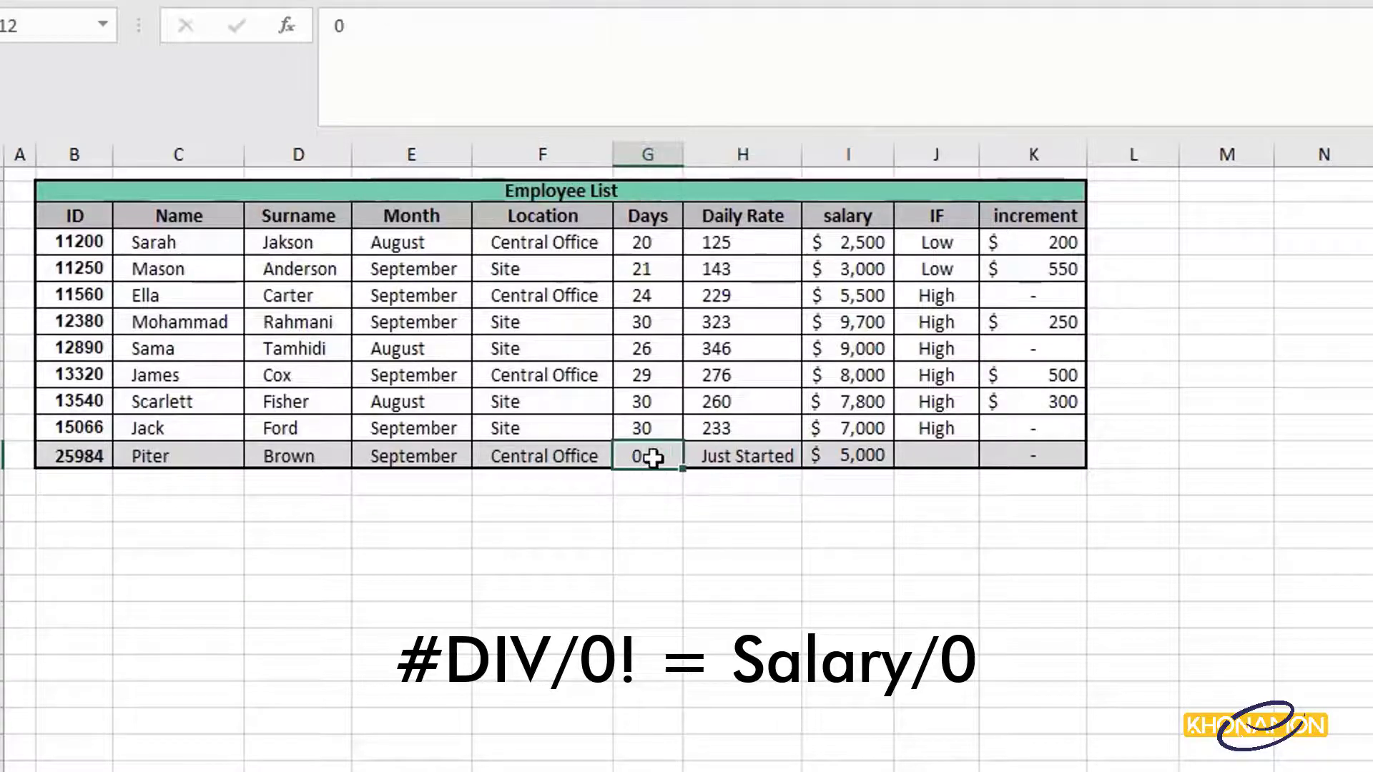
{"action": "type", "text": "5"}
{"action": "key", "text": "Return"}
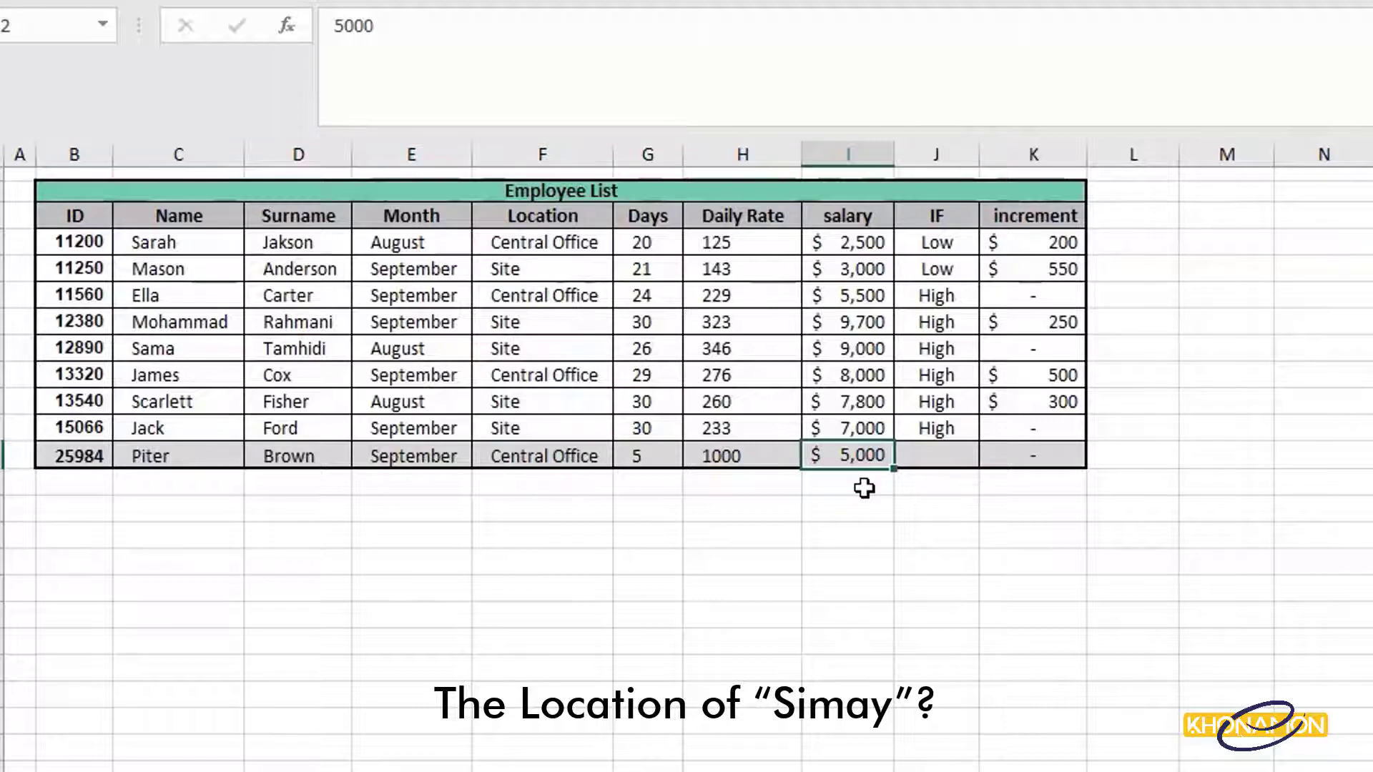
Enter a VLOOKUP in C15 that searches C4:F12 for the first name in question and returns column 4 with exact match (FALSE).
{"action": "double_click", "coordinate": [207, 535]}
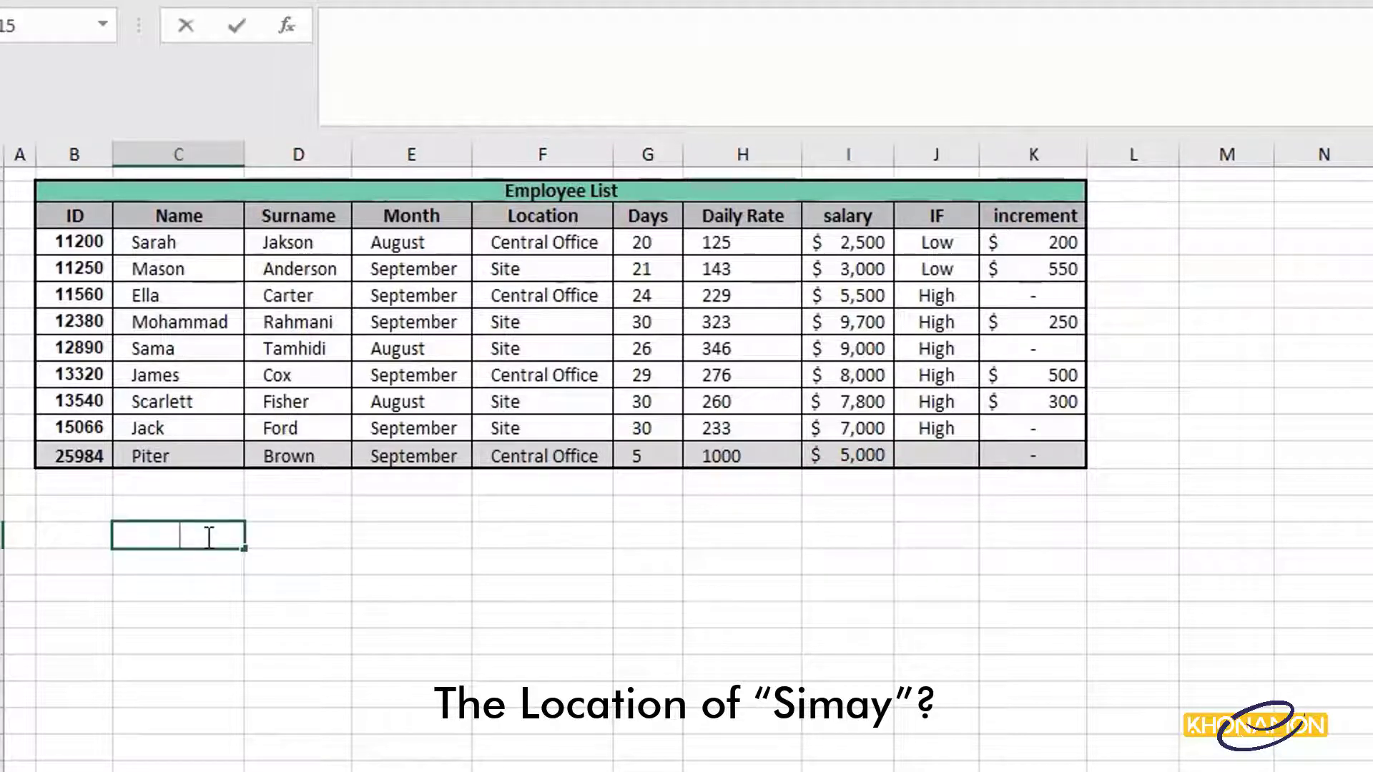
{"action": "type", "text": "=vloo"}
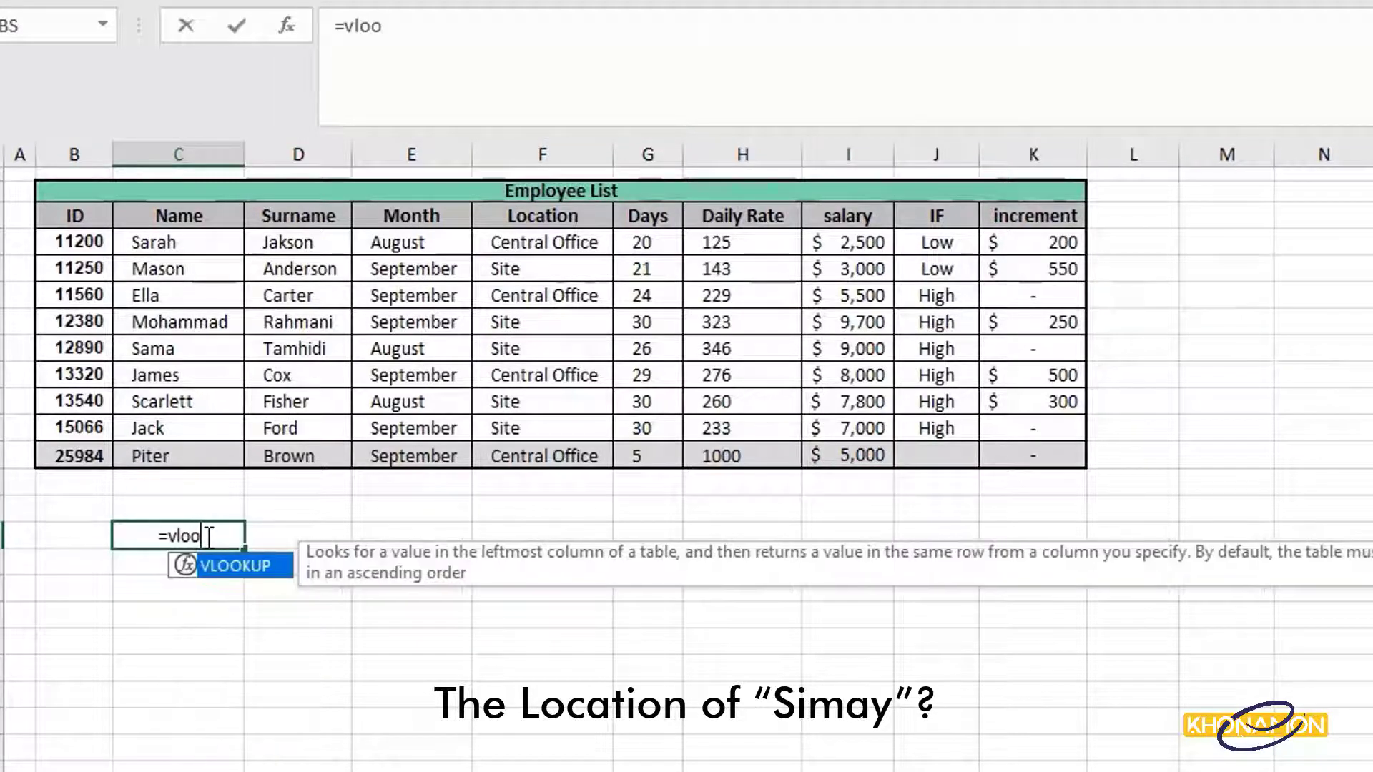
{"action": "double_click", "coordinate": [218, 560]}
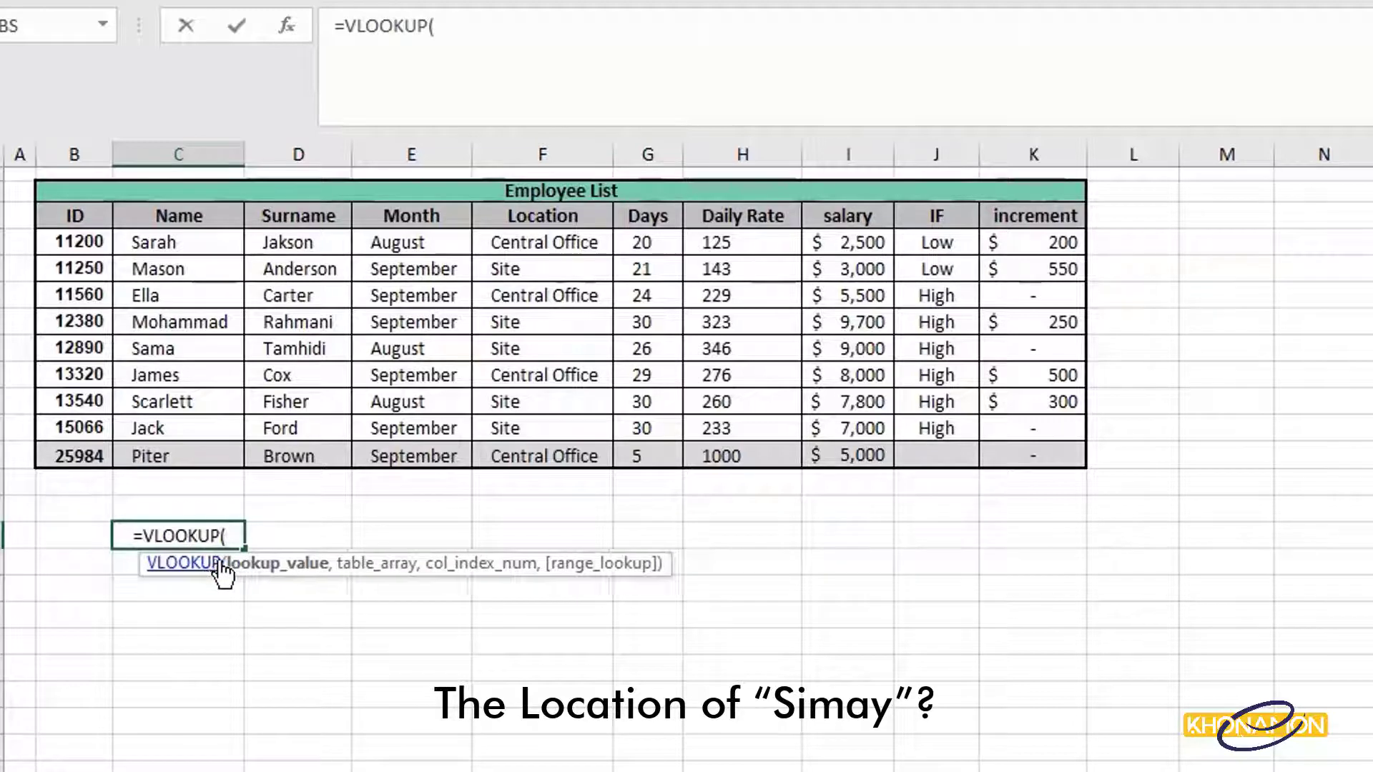
{"action": "type", "text": "\"simay\""}
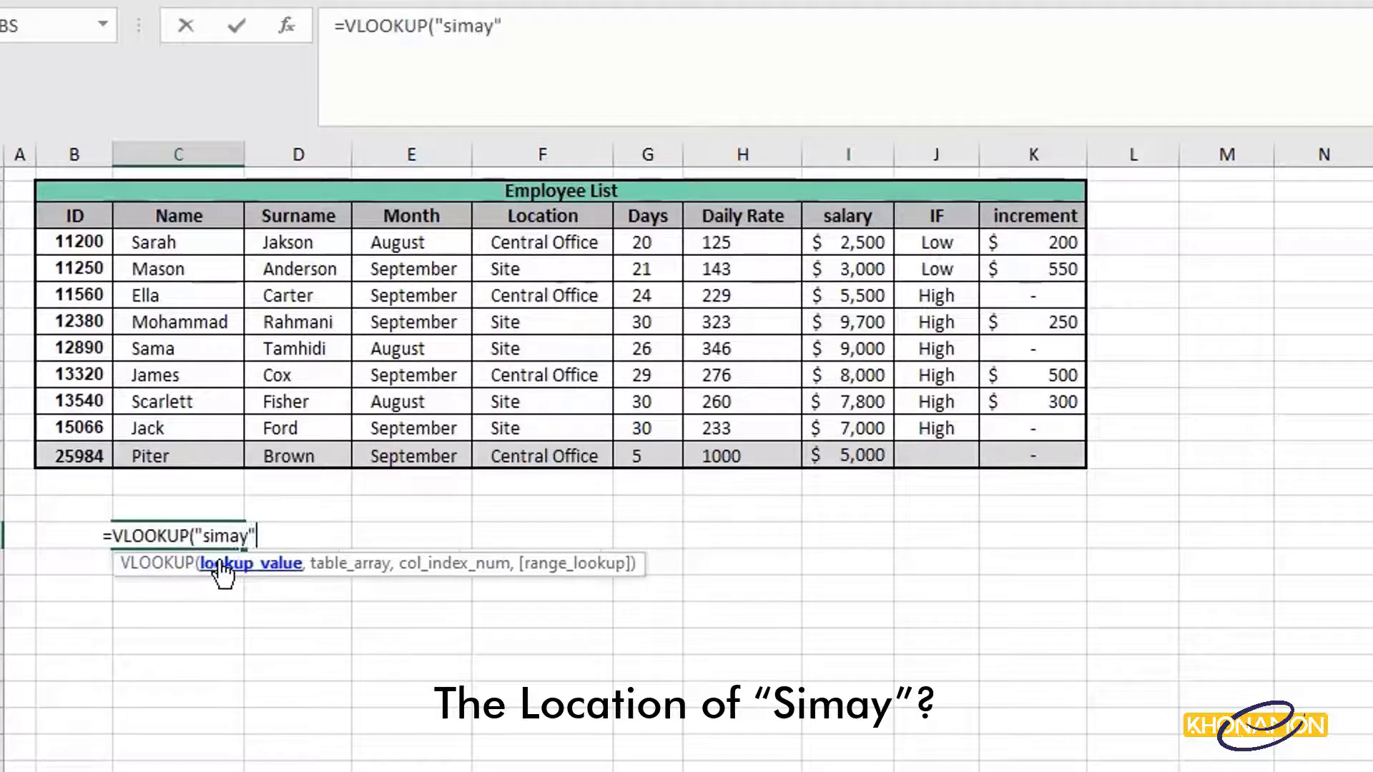
{"action": "type", "text": ","}
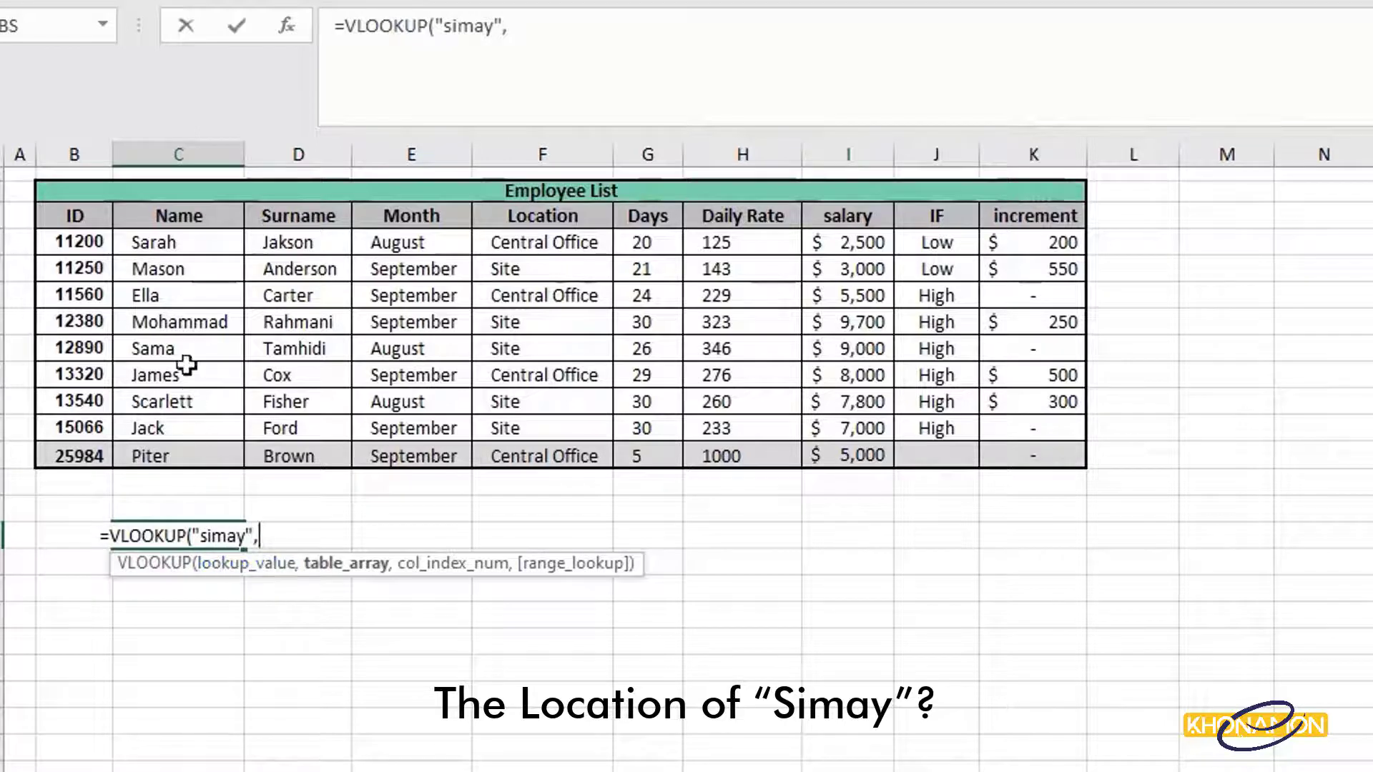
{"action": "left_click_drag", "start_coordinate": [179, 247], "coordinate": [576, 456]}
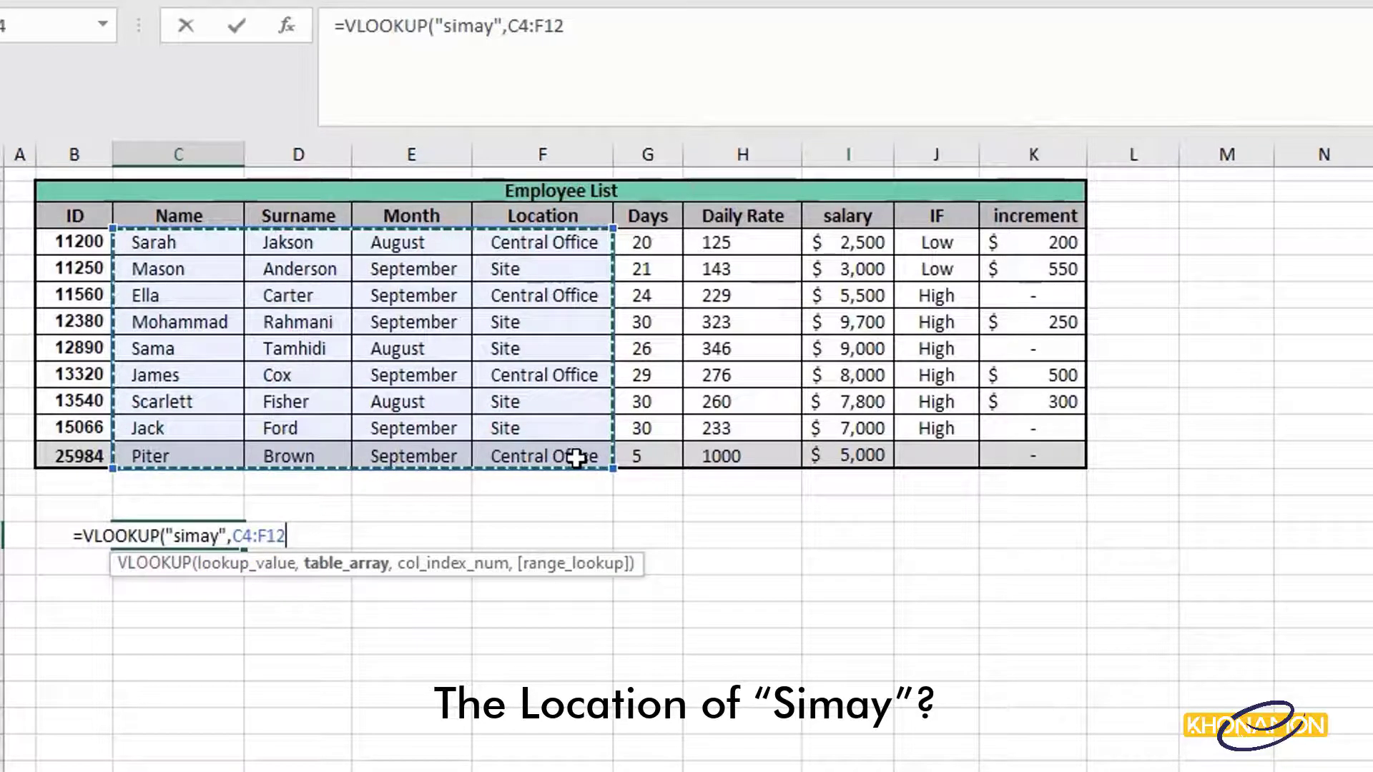
{"action": "type", "text": ","}
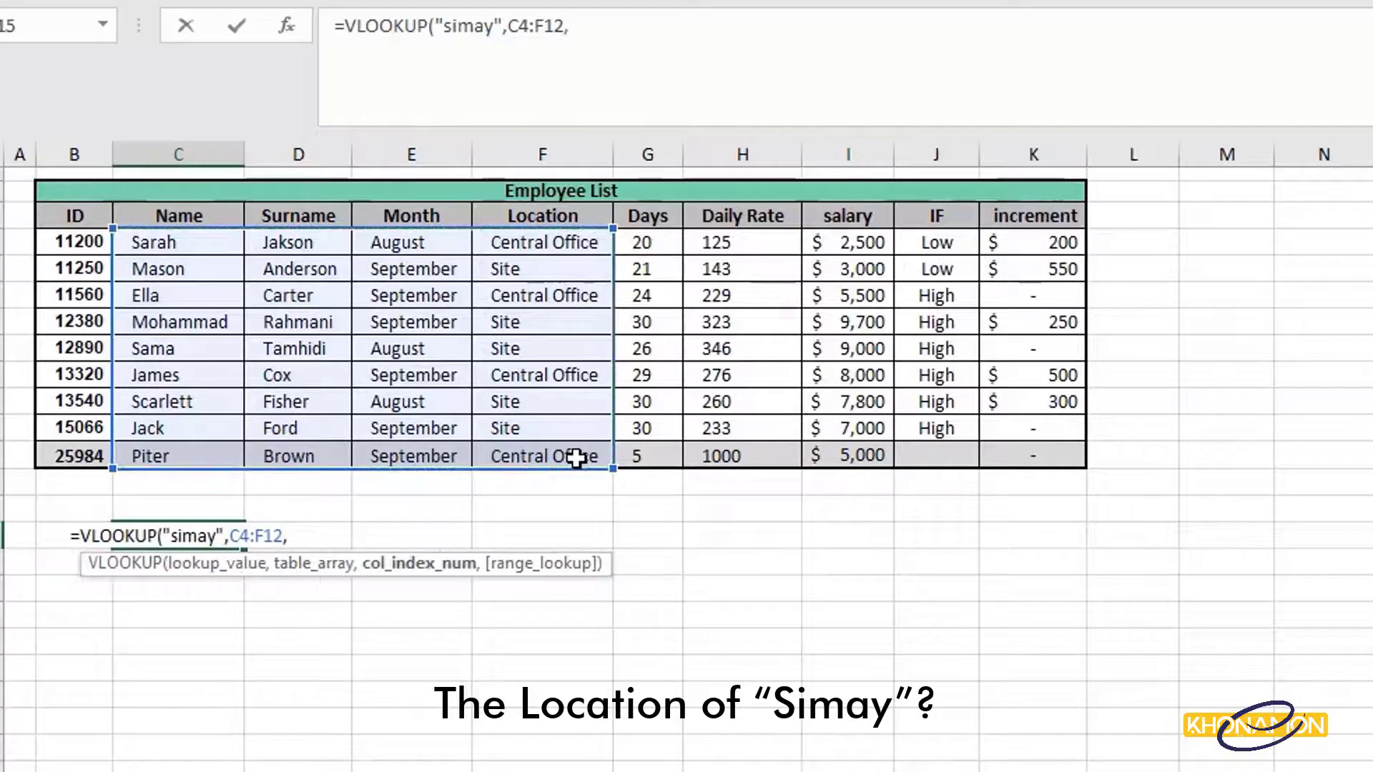
{"action": "type", "text": "4,"}
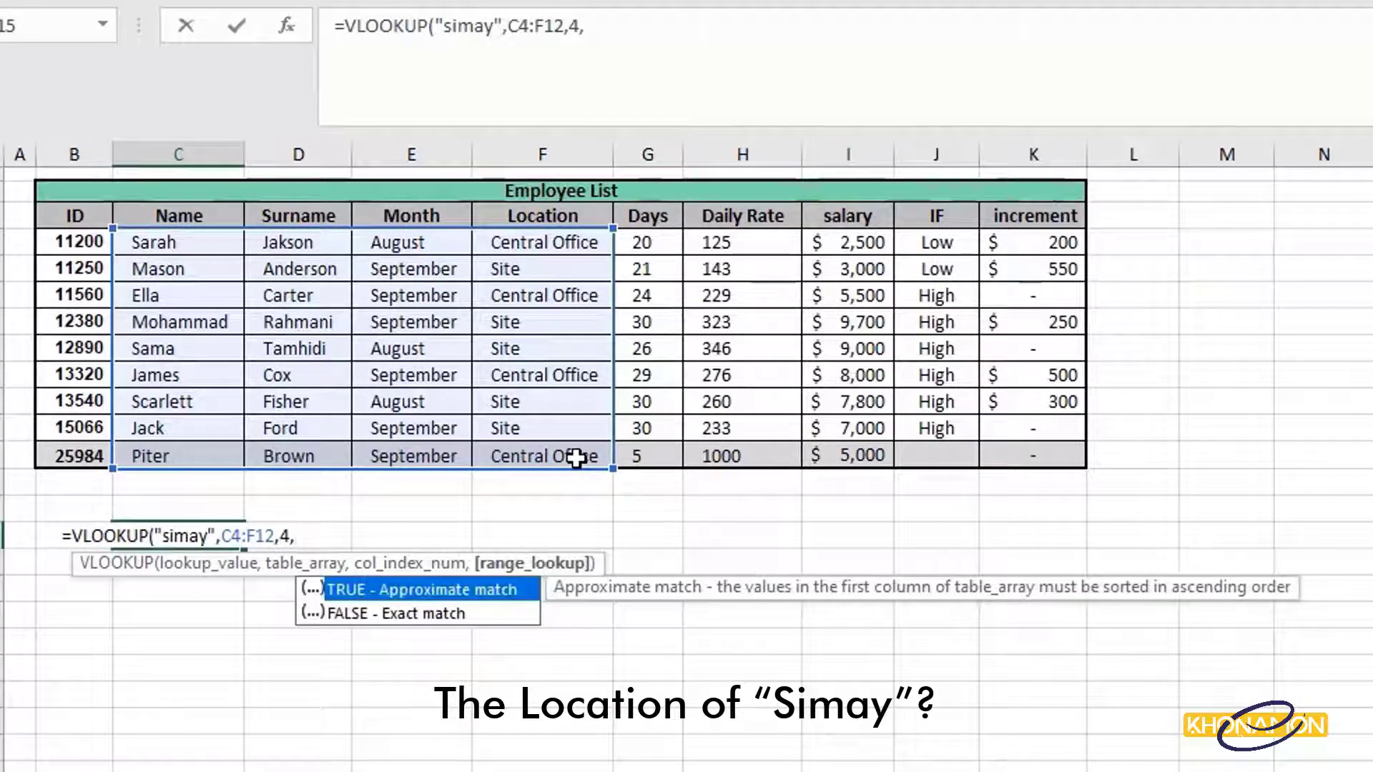
{"action": "double_click", "coordinate": [506, 616]}
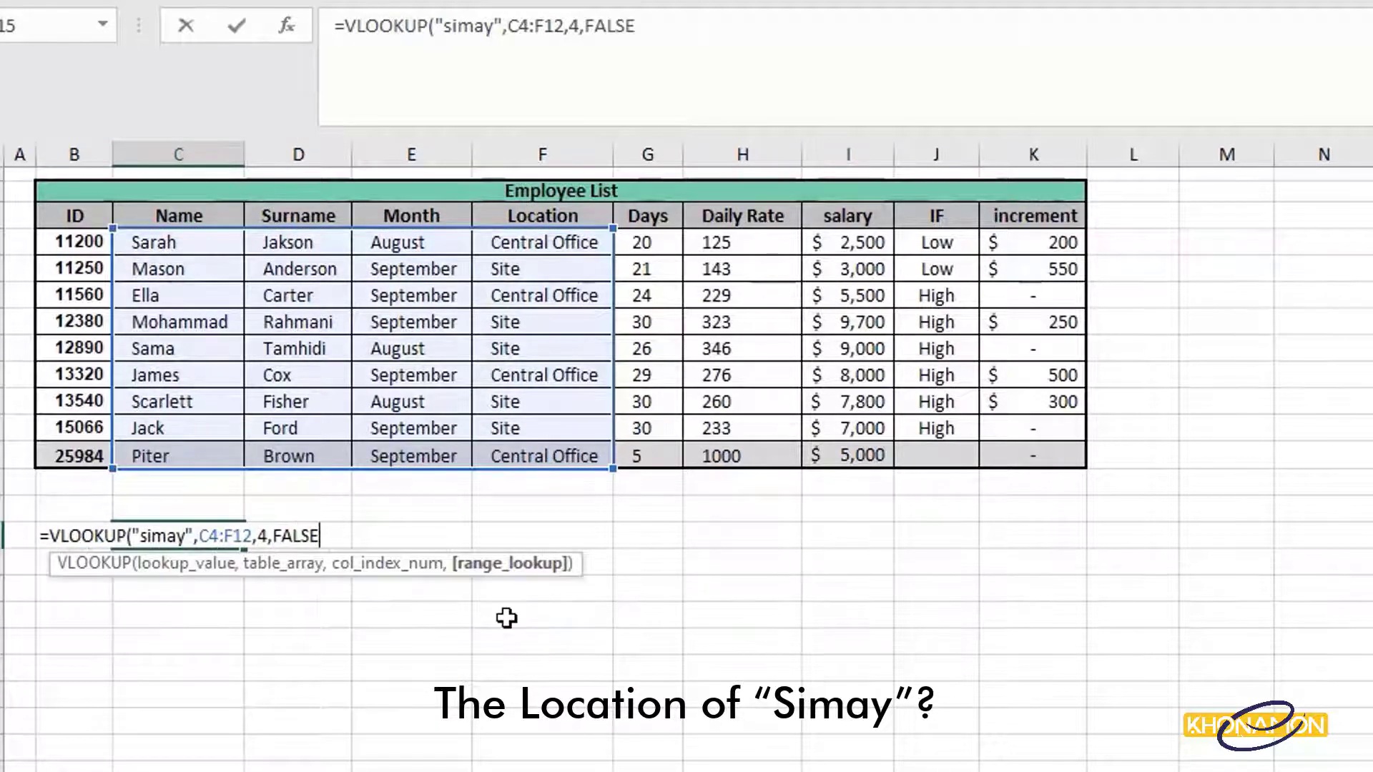
{"action": "type", "text": ")"}
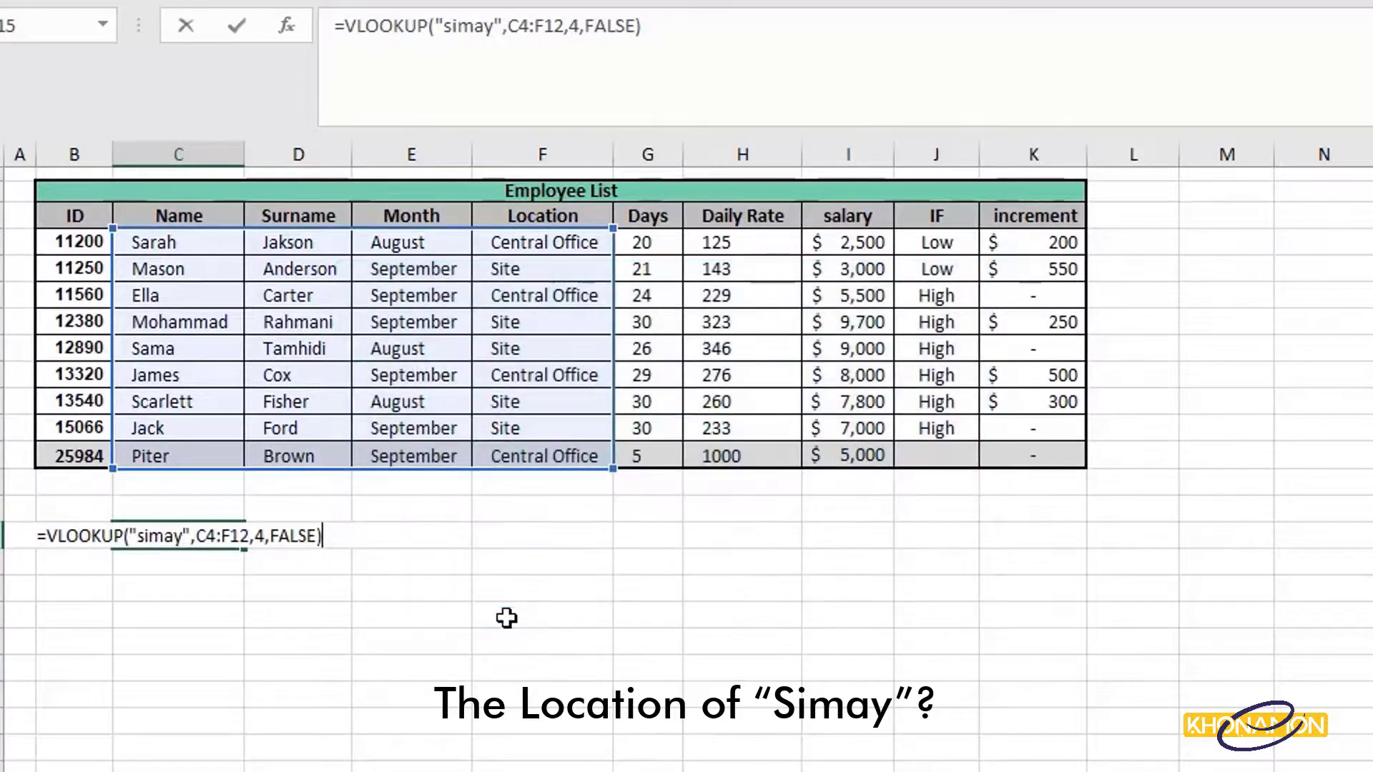
{"action": "key", "text": "Return"}
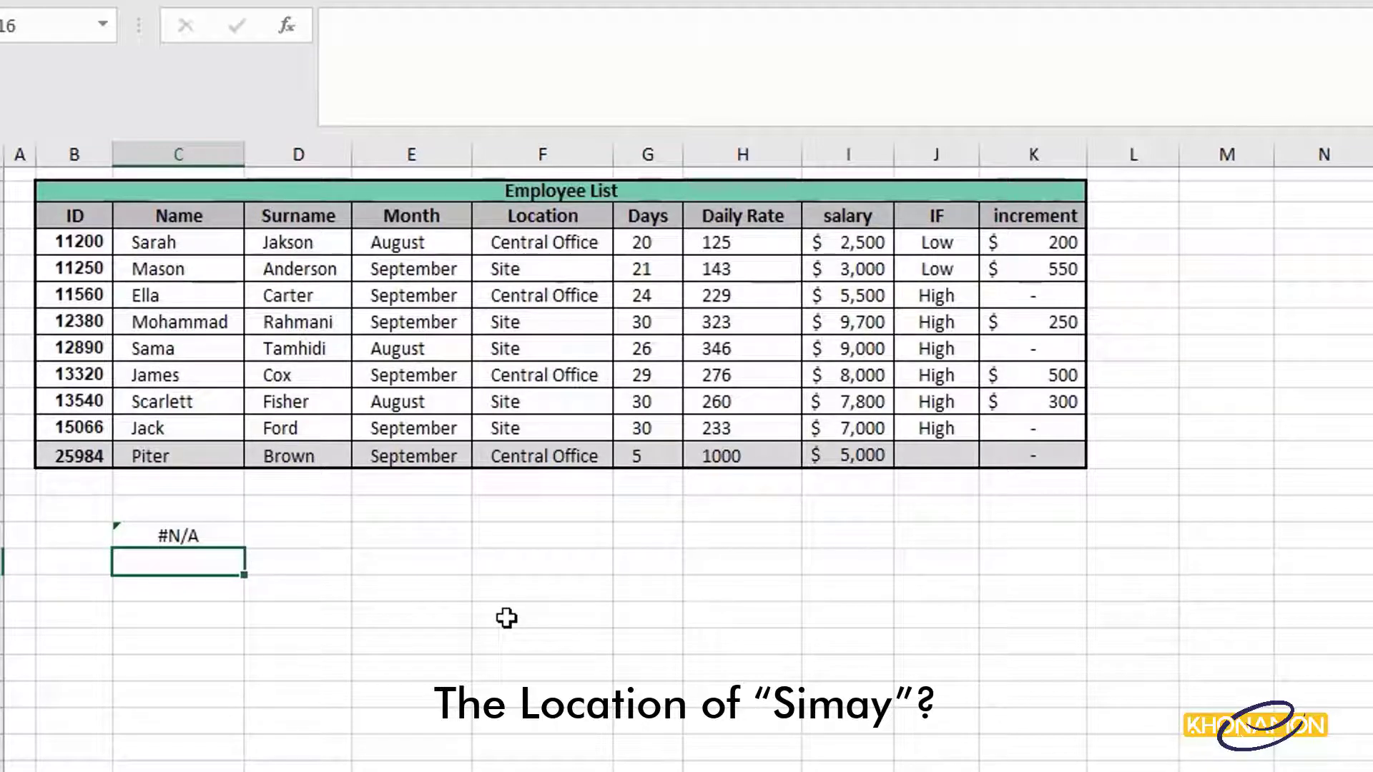
Try the C15 VLOOKUP with the first name from C4 as the lookup value, and undo that change.
{"action": "double_click", "coordinate": [221, 539]}
{"action": "double_click", "coordinate": [156, 536]}
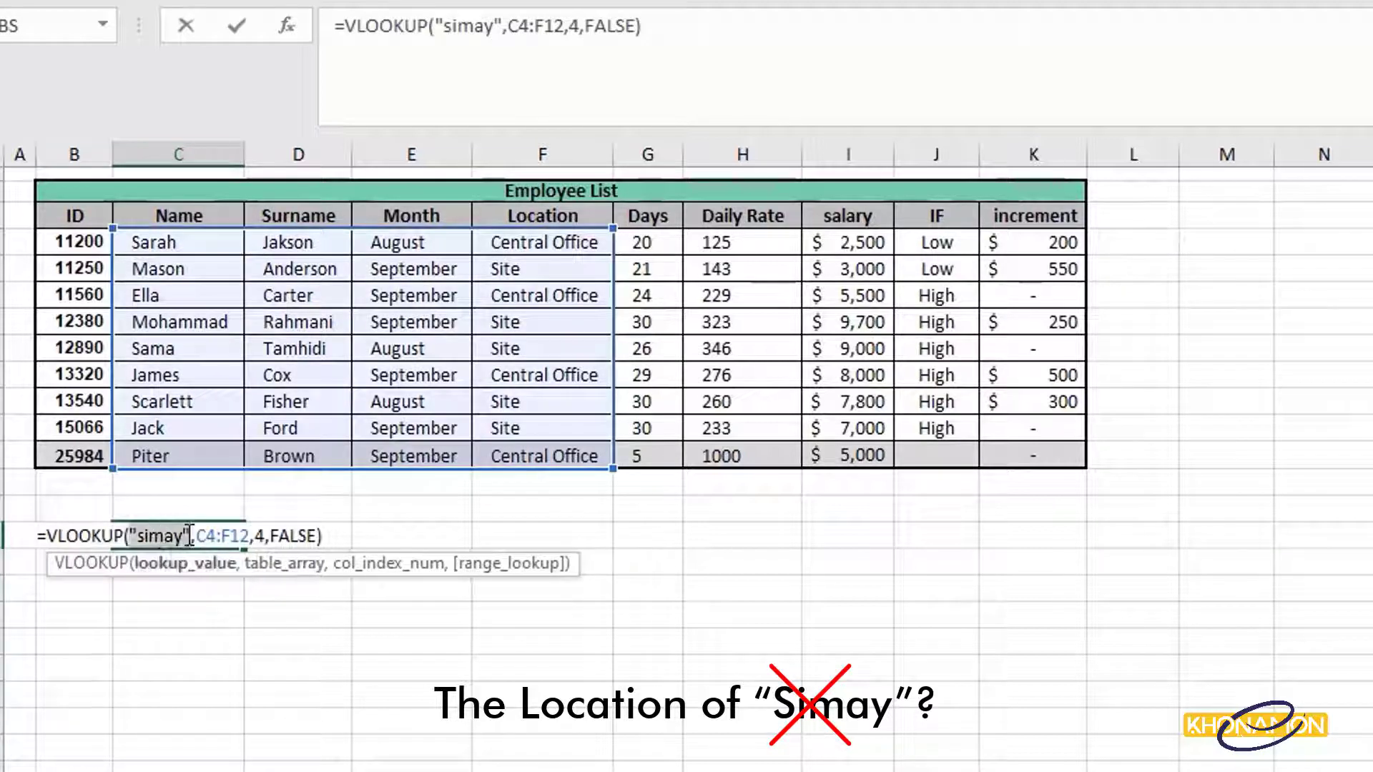
{"action": "left_click", "coordinate": [184, 537]}
{"action": "key", "text": "BackSpace"}
{"action": "key", "text": "BackSpace"}
{"action": "key", "text": "BackSpace"}
{"action": "key", "text": "BackSpace"}
{"action": "type", "text": "arah"}
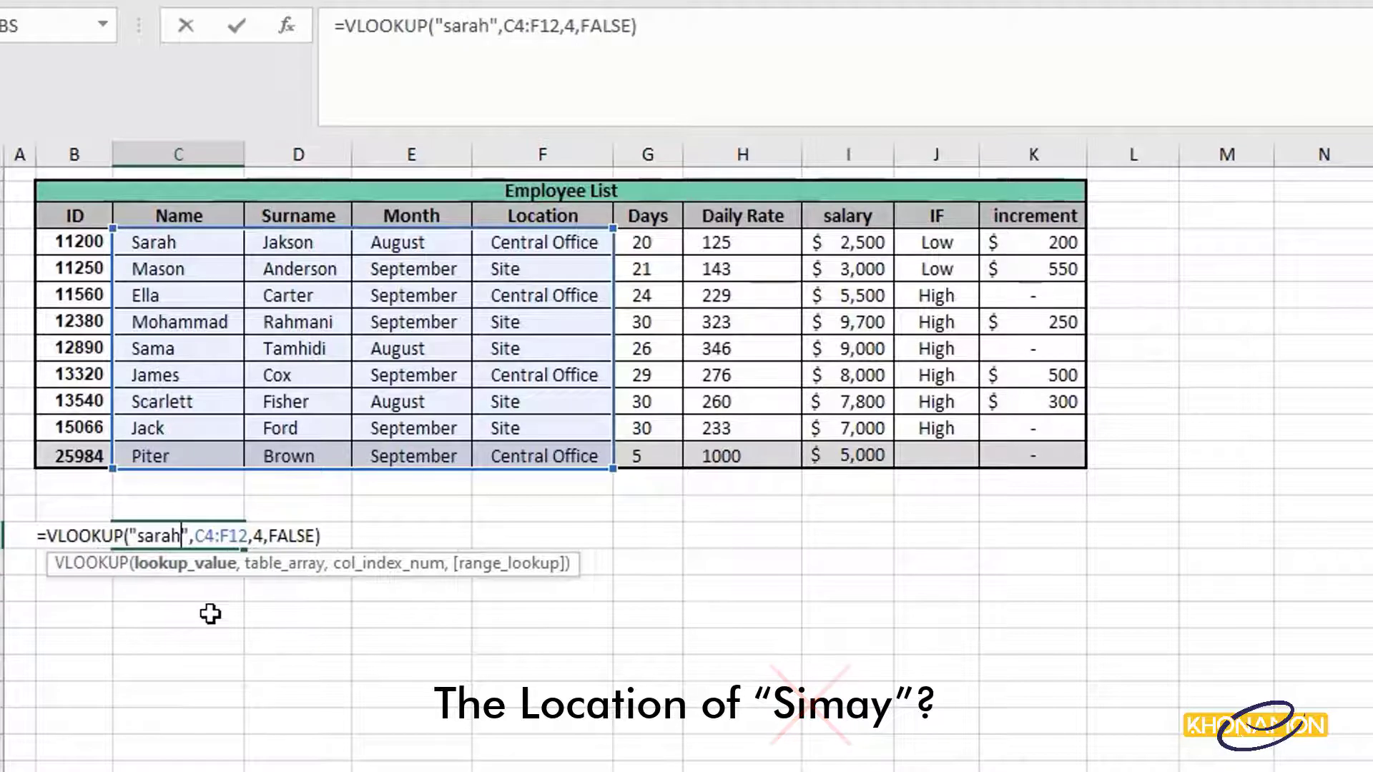
{"action": "key", "text": "Return"}
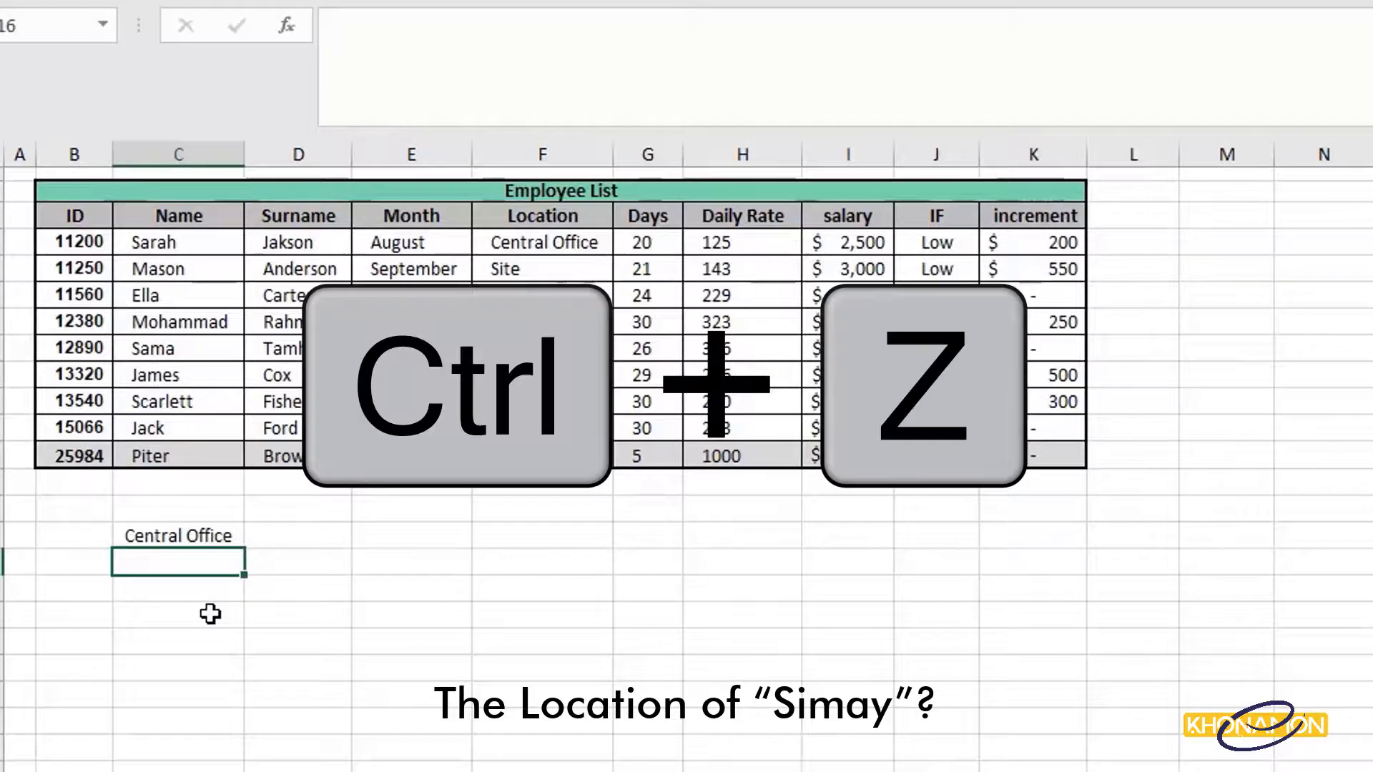
{"action": "key", "text": "ctrl+z"}
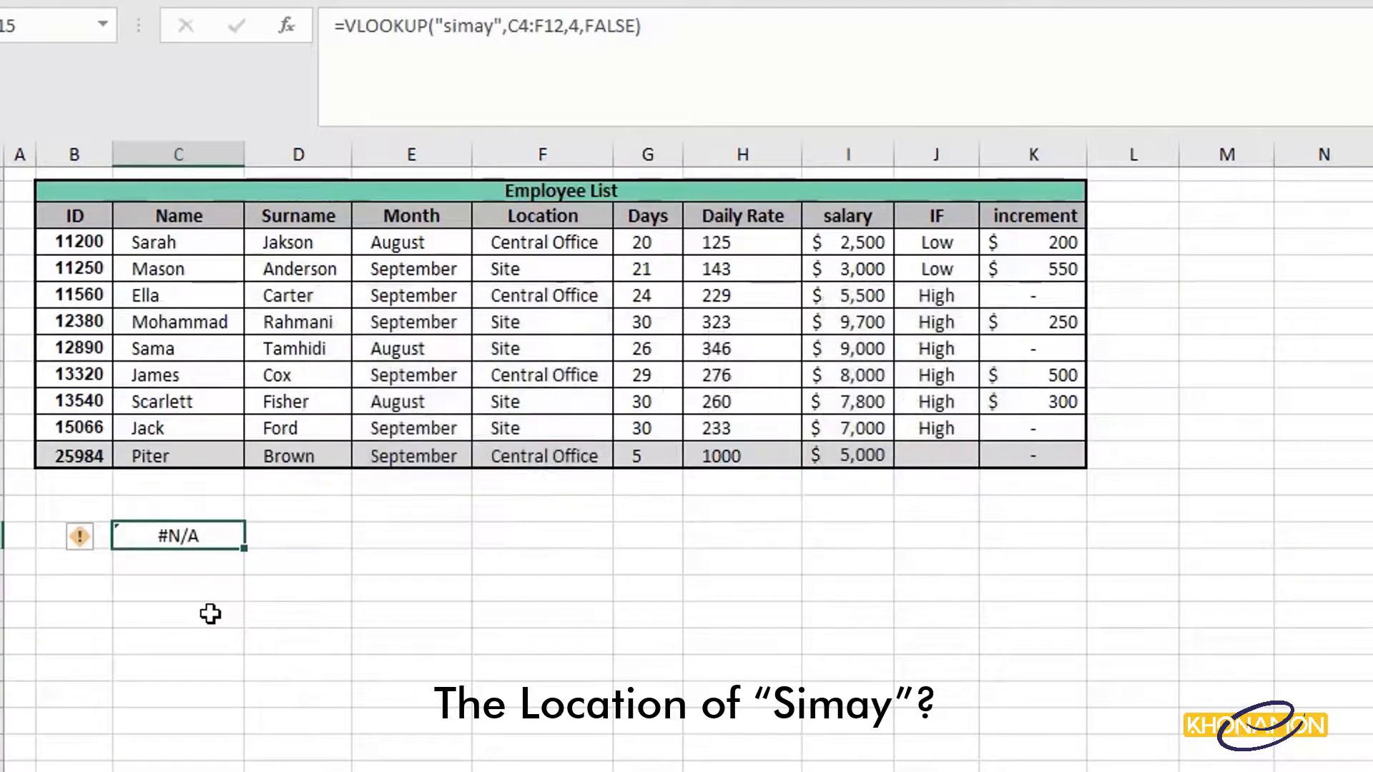
Wrap the VLOOKUP in C15 with IFNA, using "No name" as the value if not found.
{"action": "left_click", "coordinate": [346, 26]}
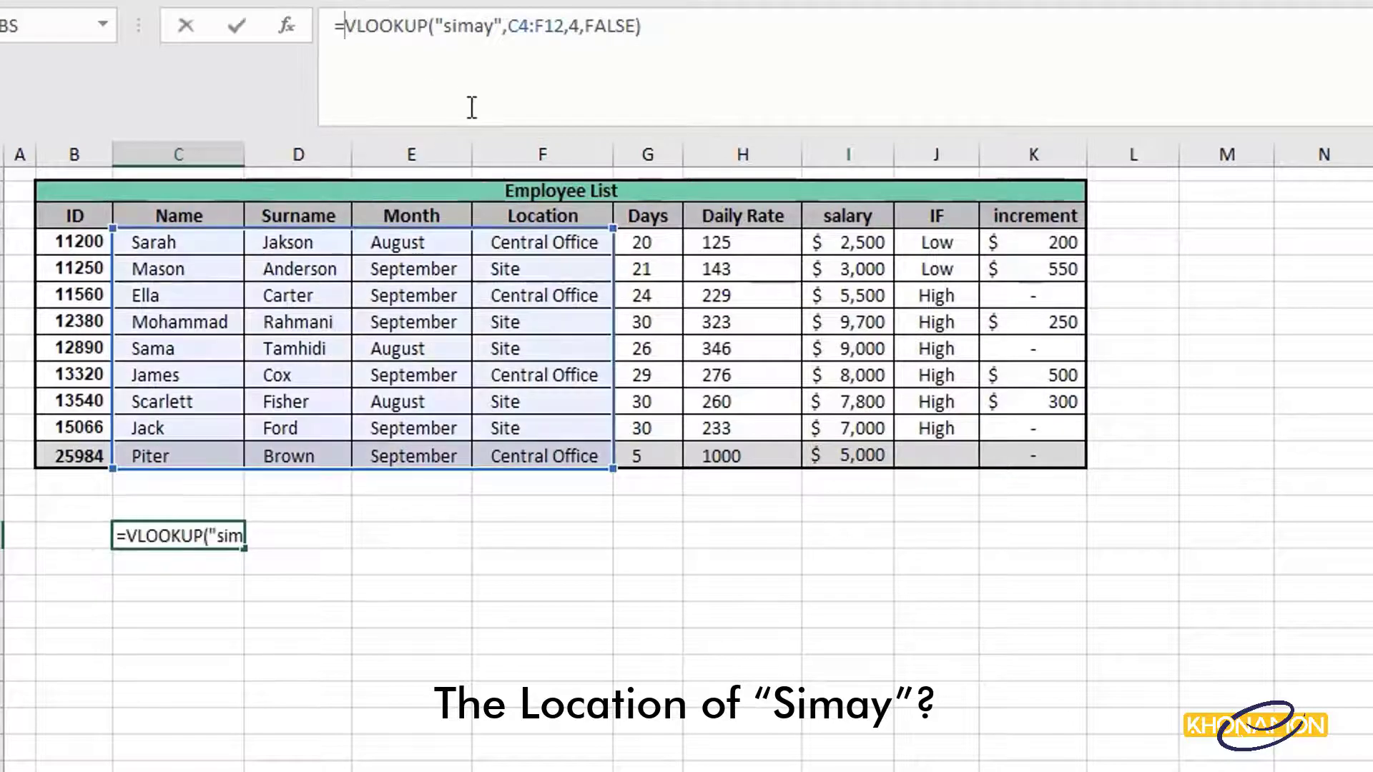
{"action": "type", "text": "if"}
{"action": "left_click", "coordinate": [443, 202]}
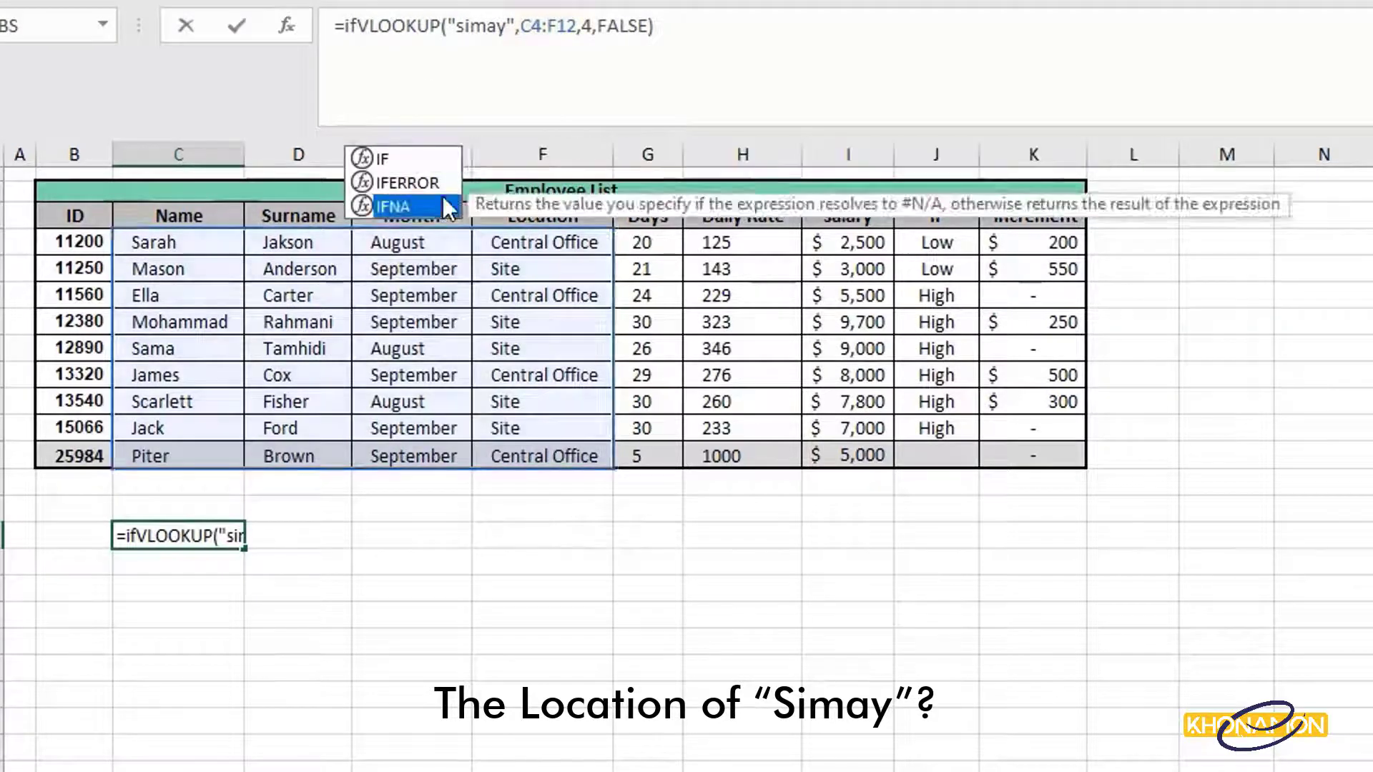
{"action": "double_click", "coordinate": [443, 205]}
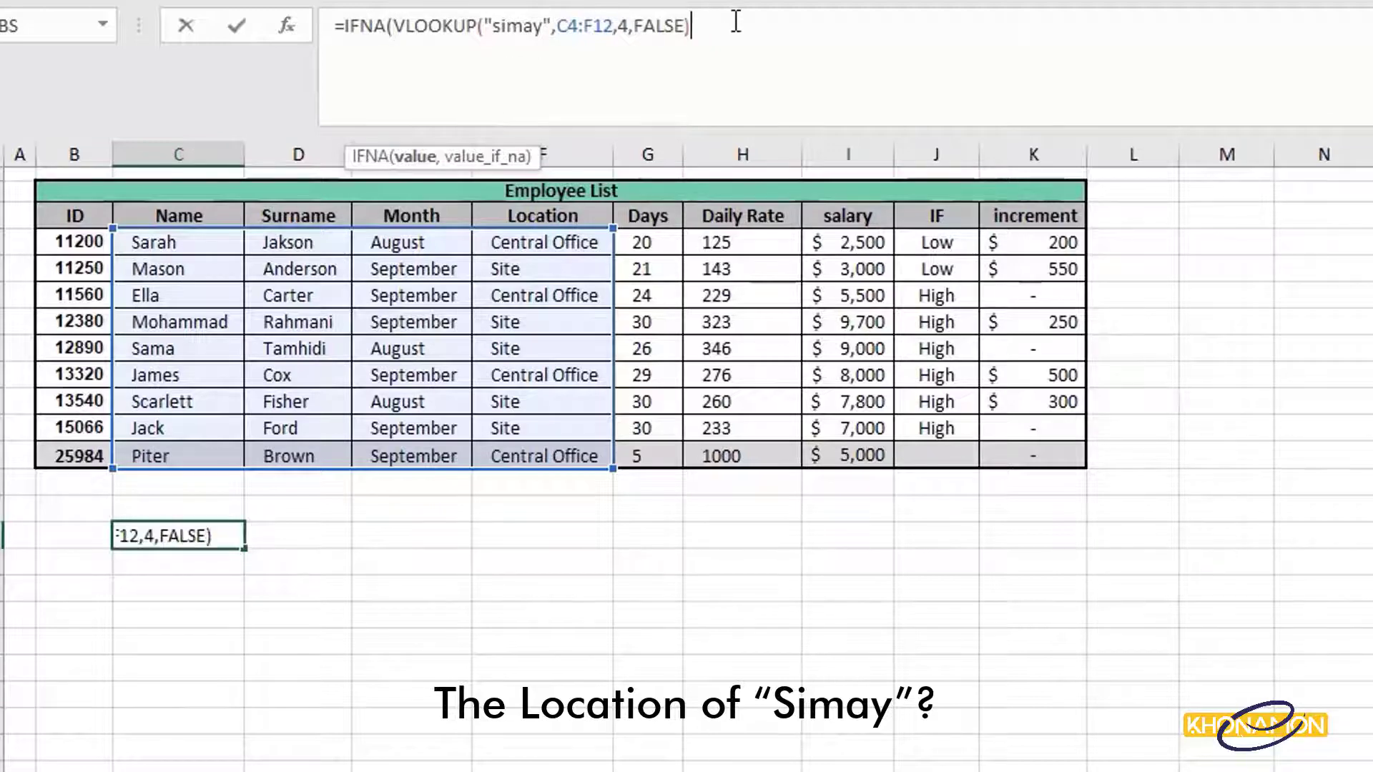
{"action": "type", "text": ",\"No name\""}
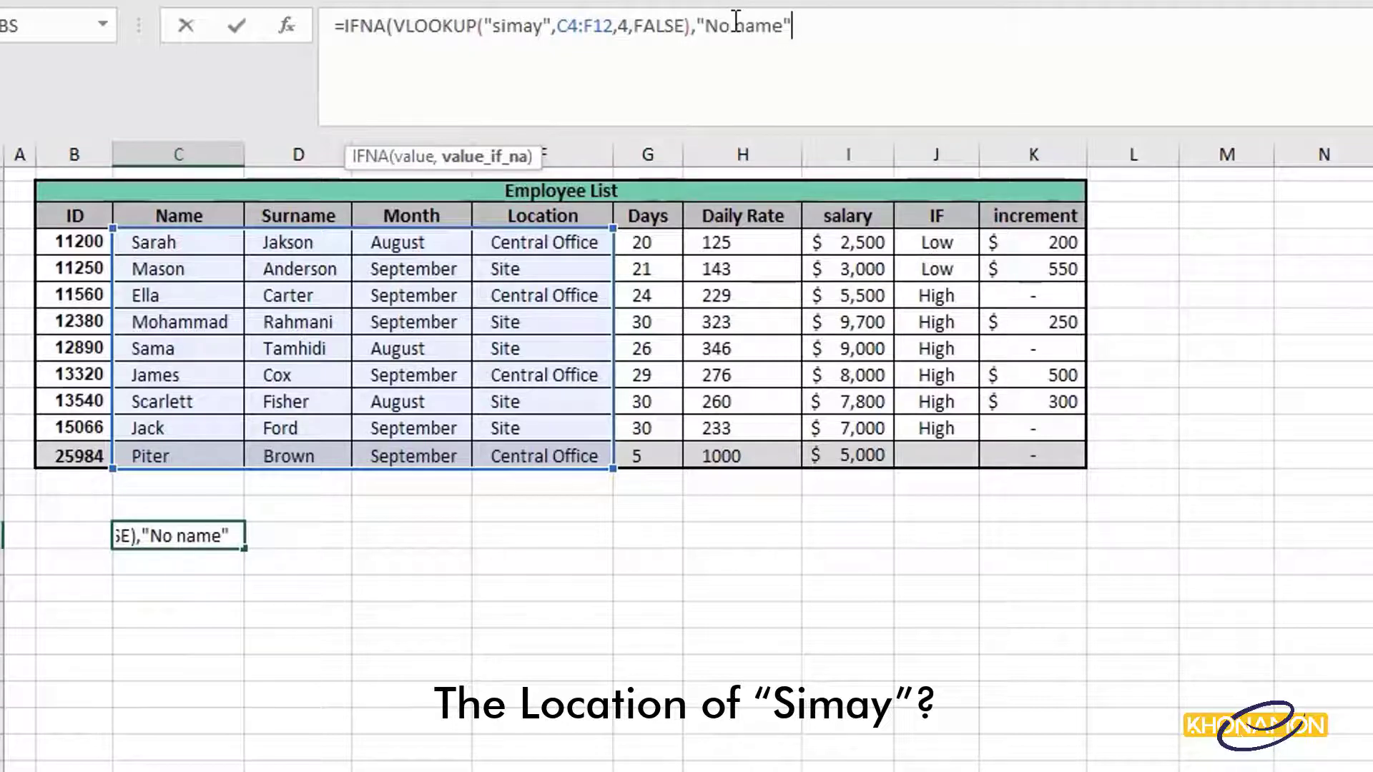
{"action": "type", "text": ")"}
{"action": "key", "text": "Return"}
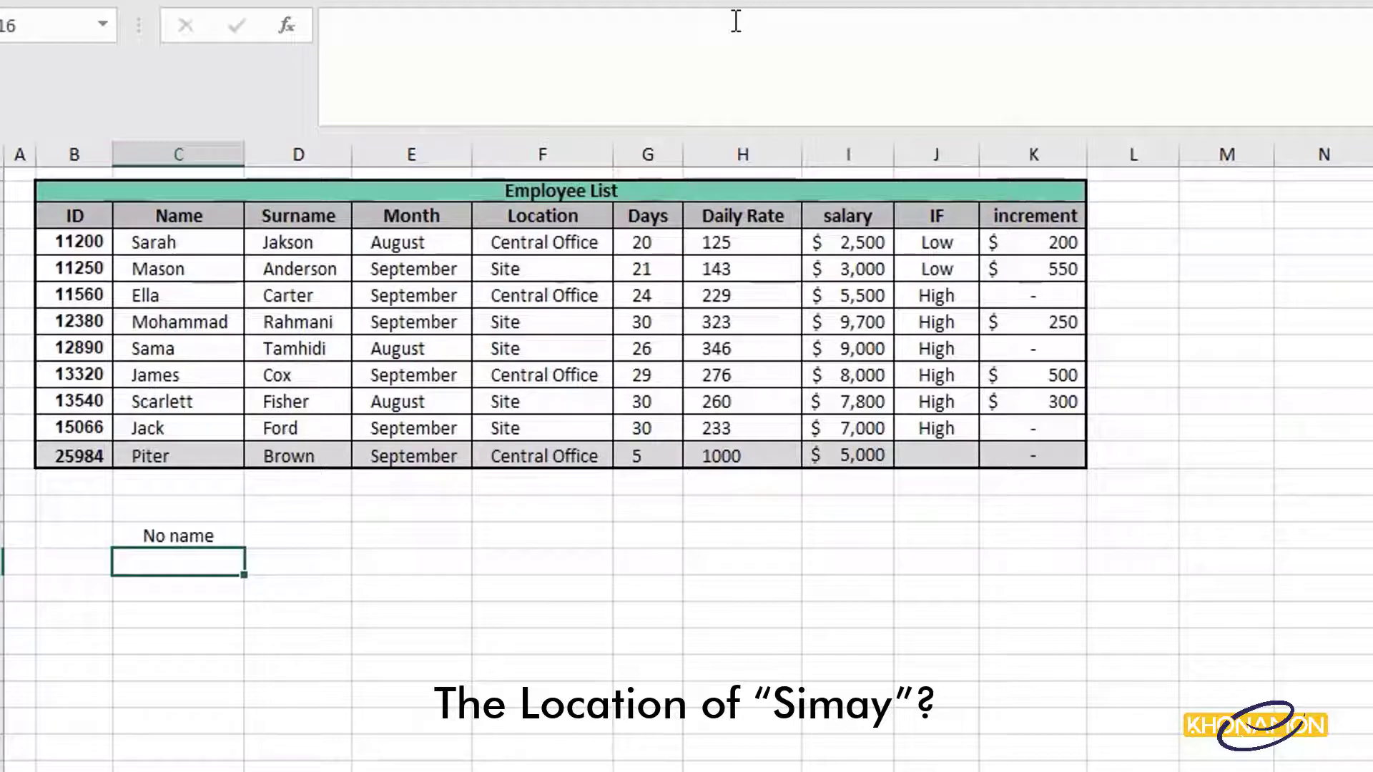
Replace the lookup value in C15's IFNA formula with the first name from C7.
{"action": "double_click", "coordinate": [224, 535]}
{"action": "double_click", "coordinate": [176, 537]}
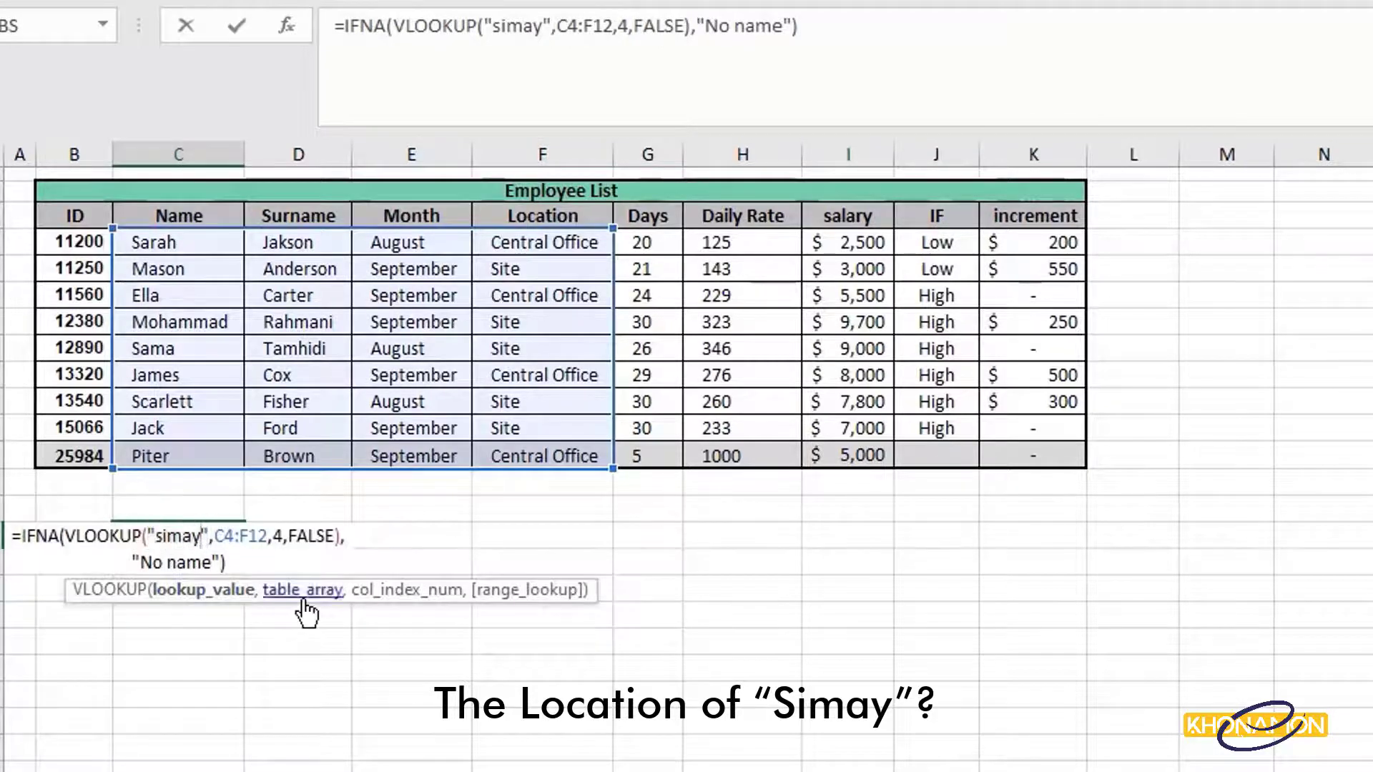
{"action": "type", "text": "s"}
{"action": "key", "text": "BackSpace"}
{"action": "type", "text": "Mohammad"}
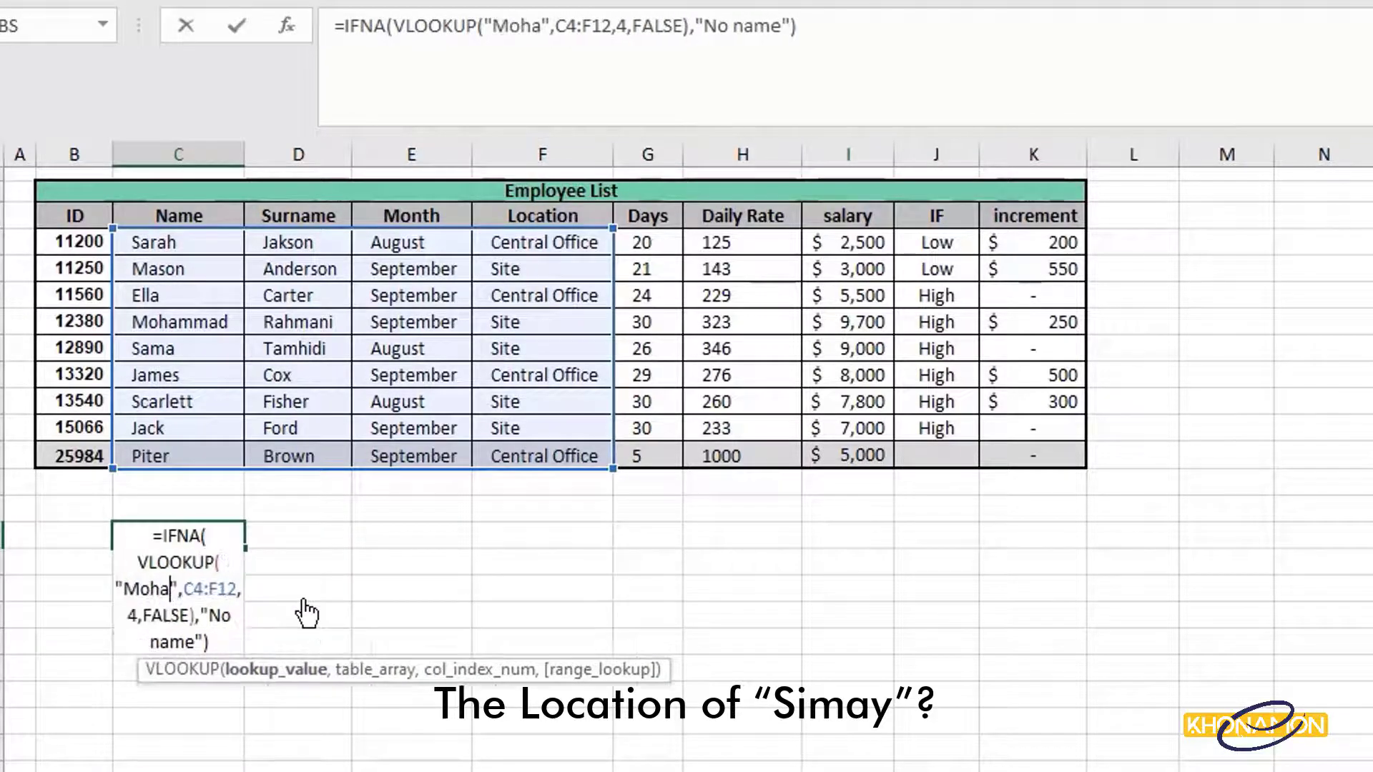
{"action": "key", "text": "Return"}
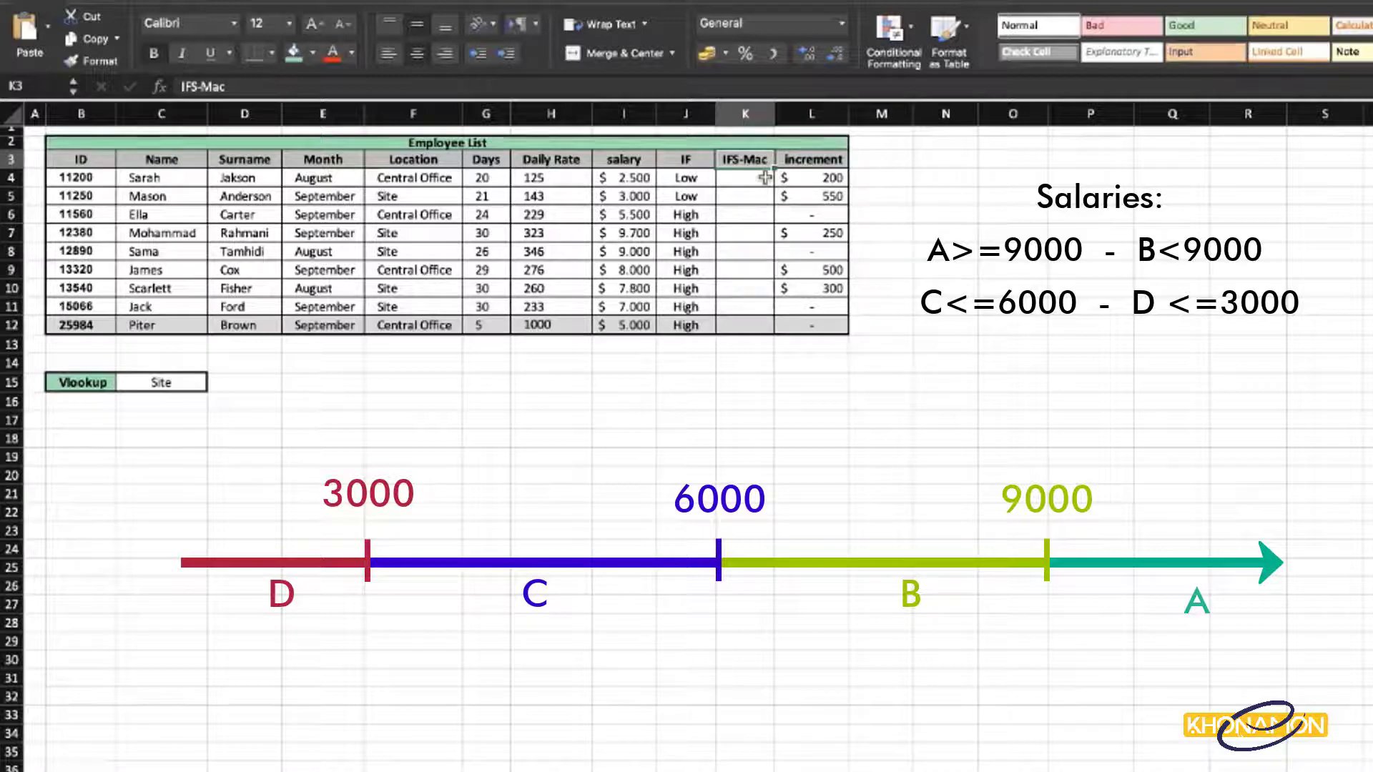
Start an IFS formula in K4 whose first condition, I4<=3000, returns "D".
{"action": "left_click", "coordinate": [765, 177]}
{"action": "type", "text": "=ifs"}
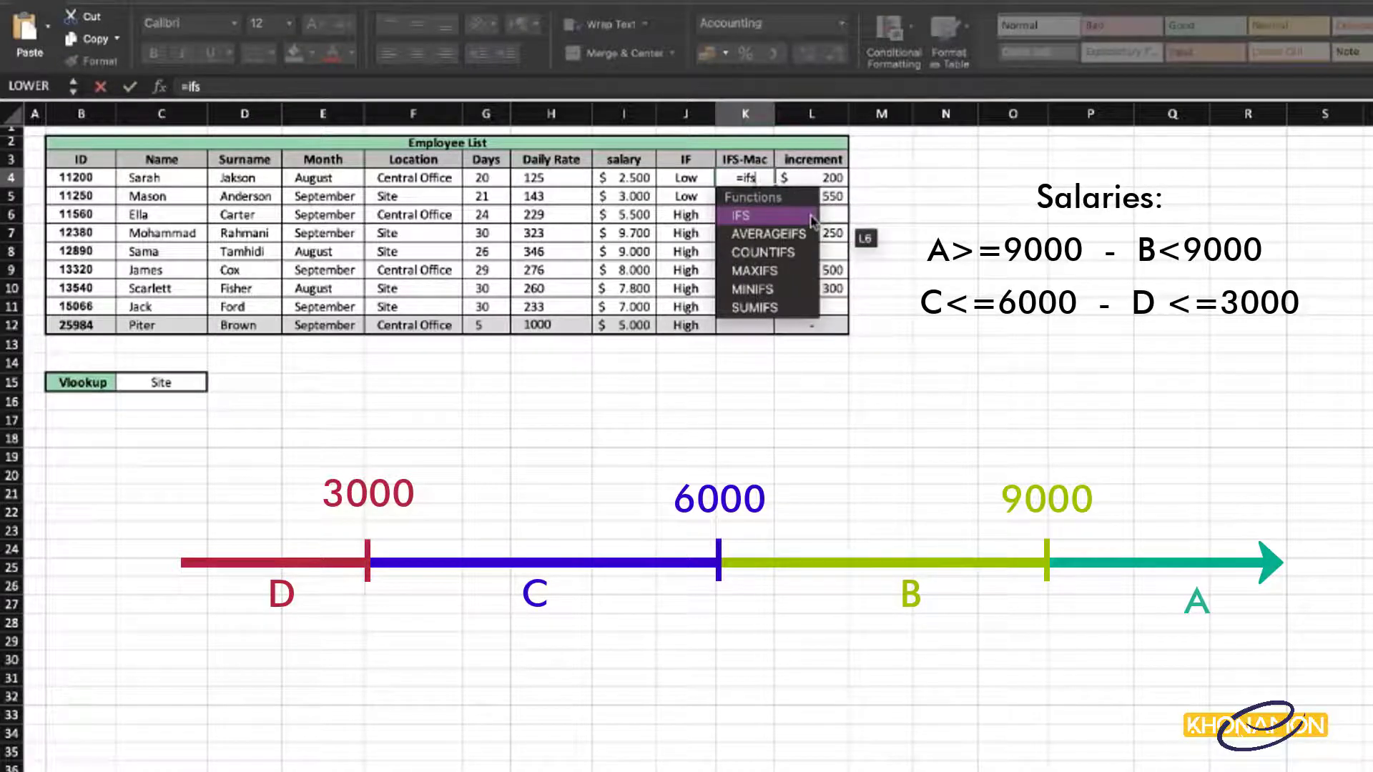
{"action": "double_click", "coordinate": [812, 216]}
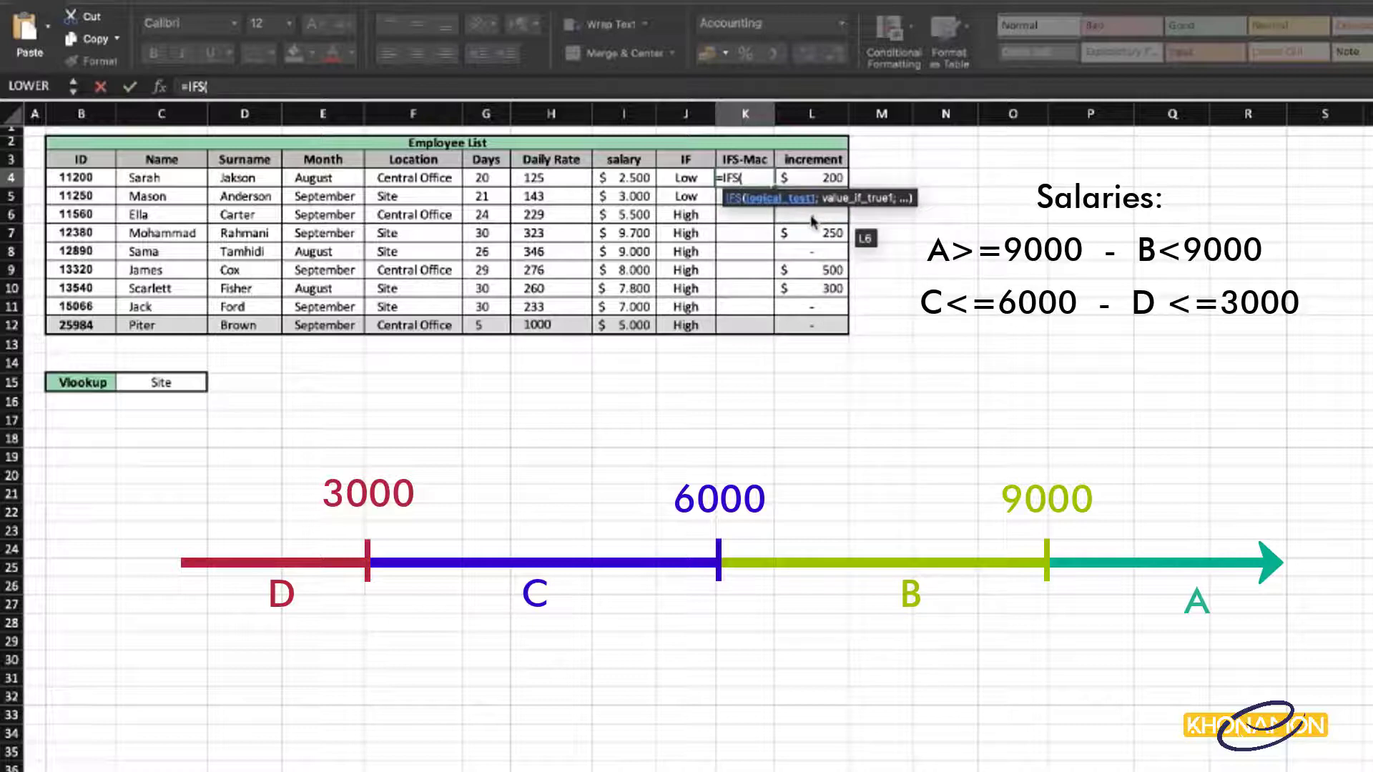
{"action": "left_click", "coordinate": [644, 178]}
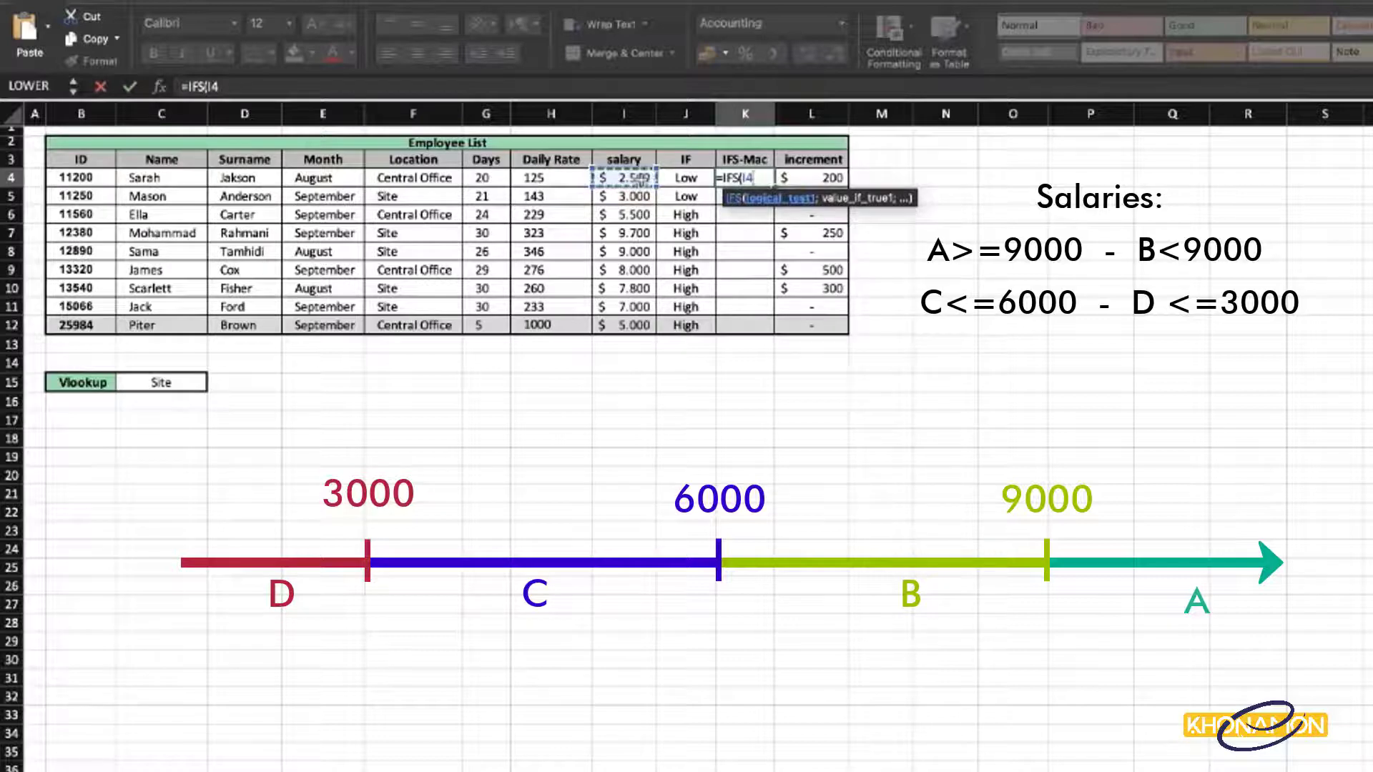
{"action": "type", "text": "<="}
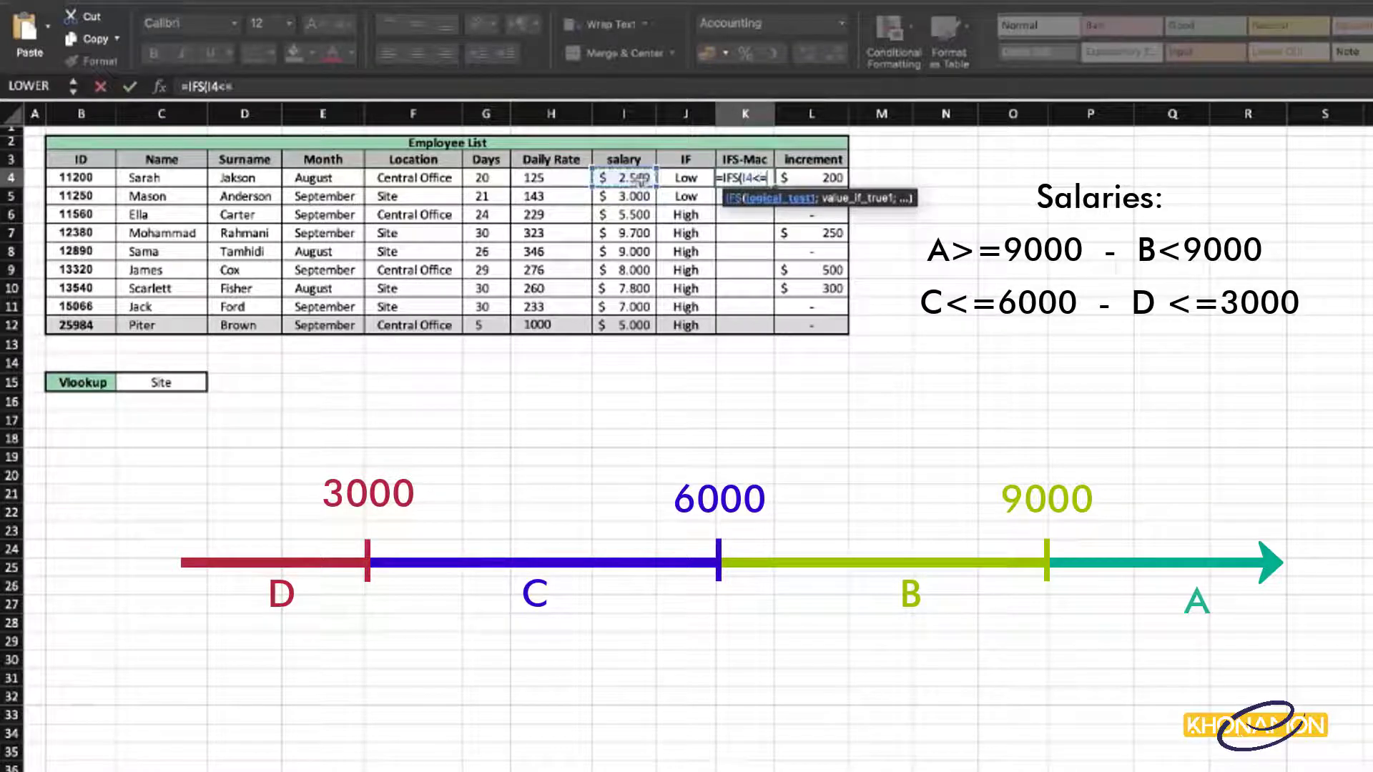
{"action": "type", "text": "3000"}
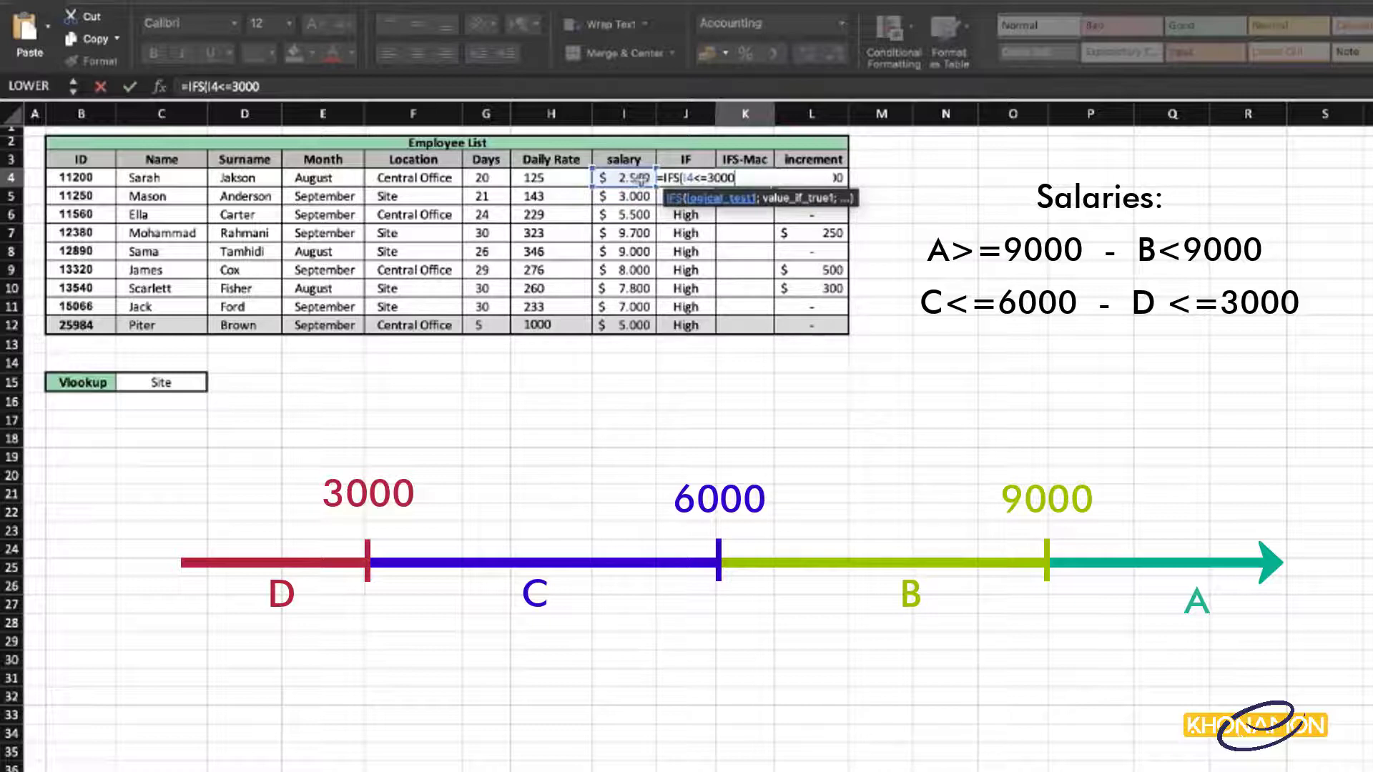
{"action": "type", "text": ";"}
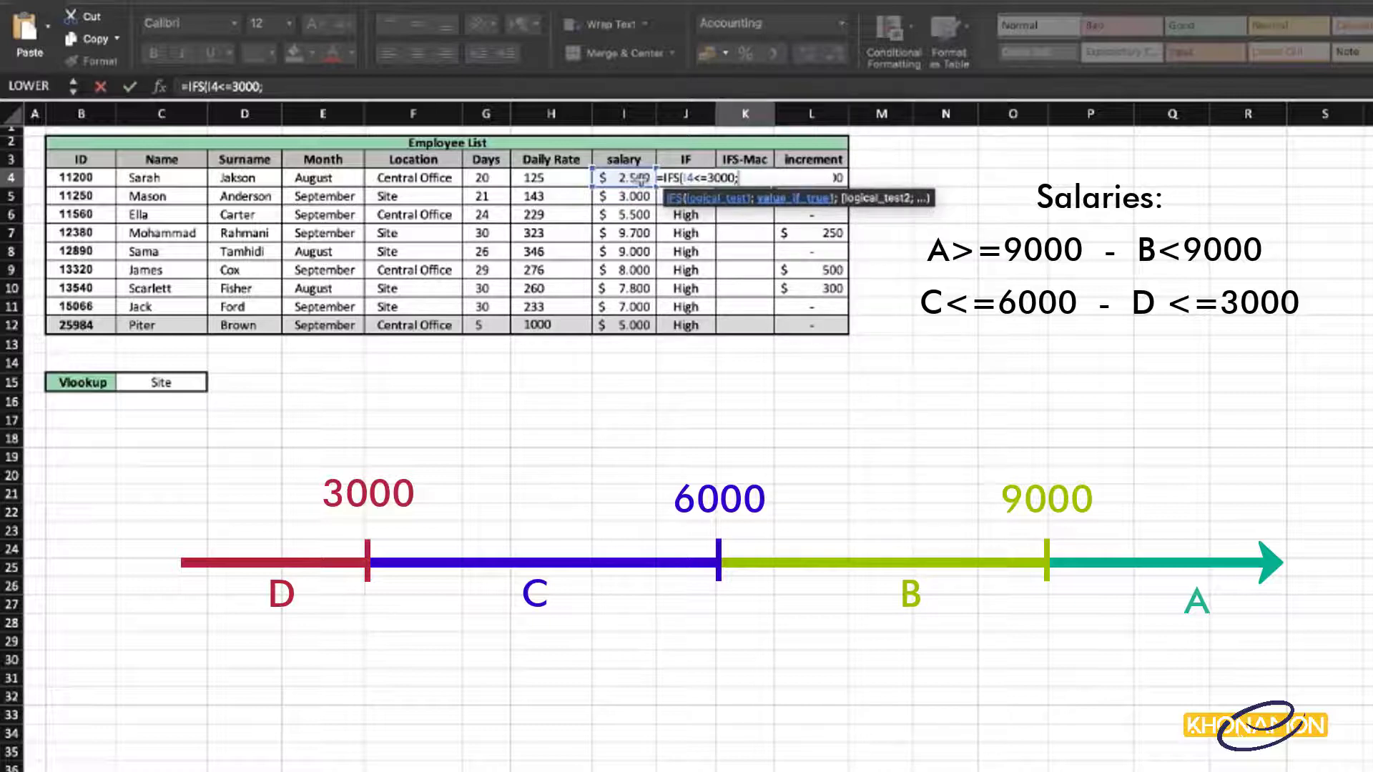
{"action": "type", "text": "\"D\";"}
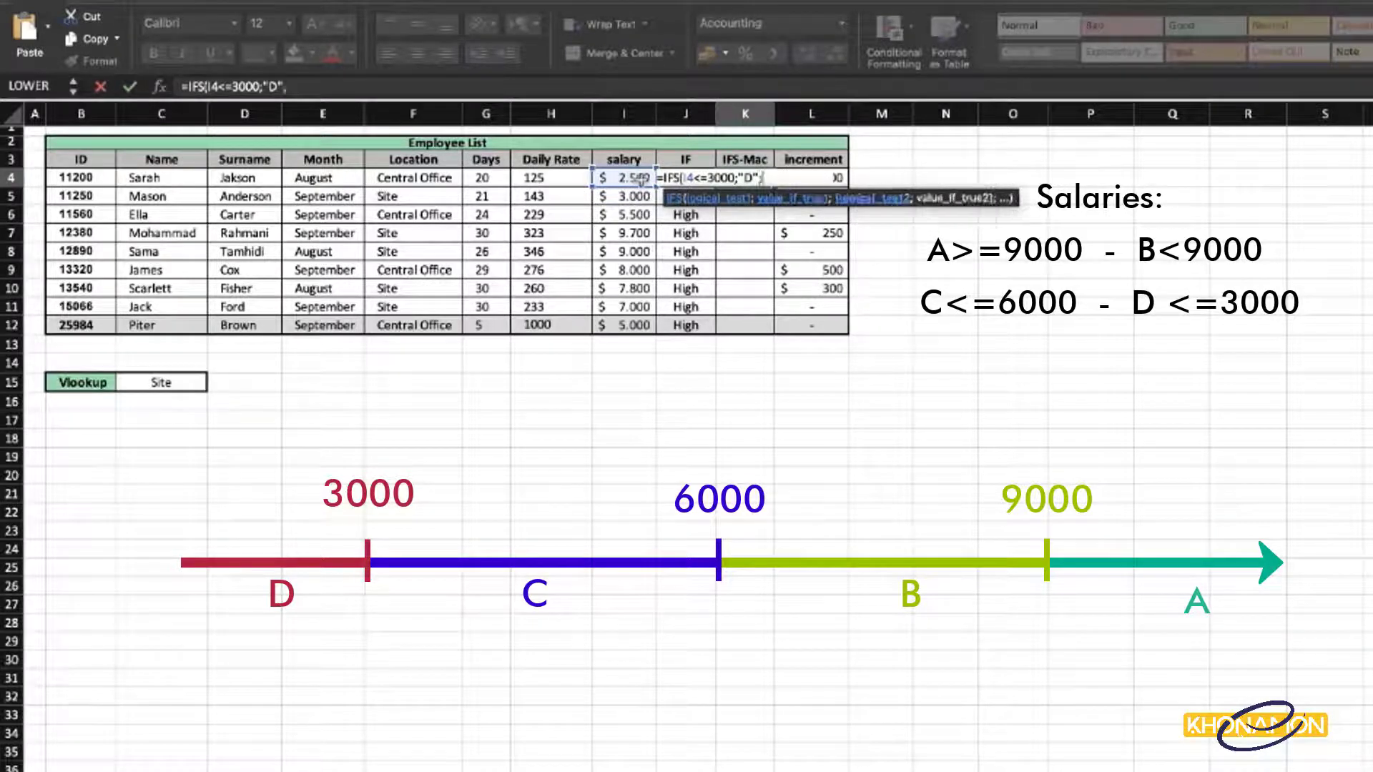
Add a second condition to K4's IFS formula so that I4<=6000 returns "C".
{"action": "left_click", "coordinate": [642, 179]}
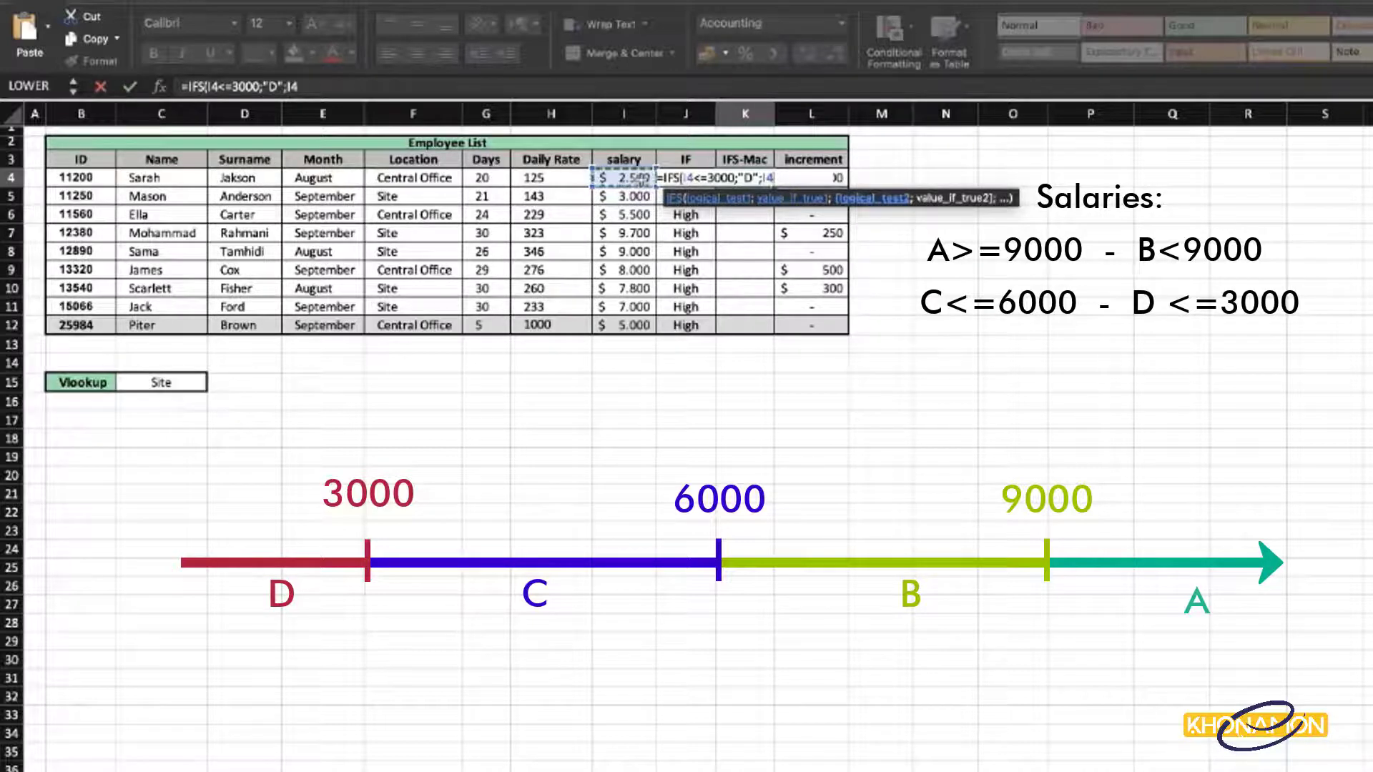
{"action": "type", "text": "<=6000"}
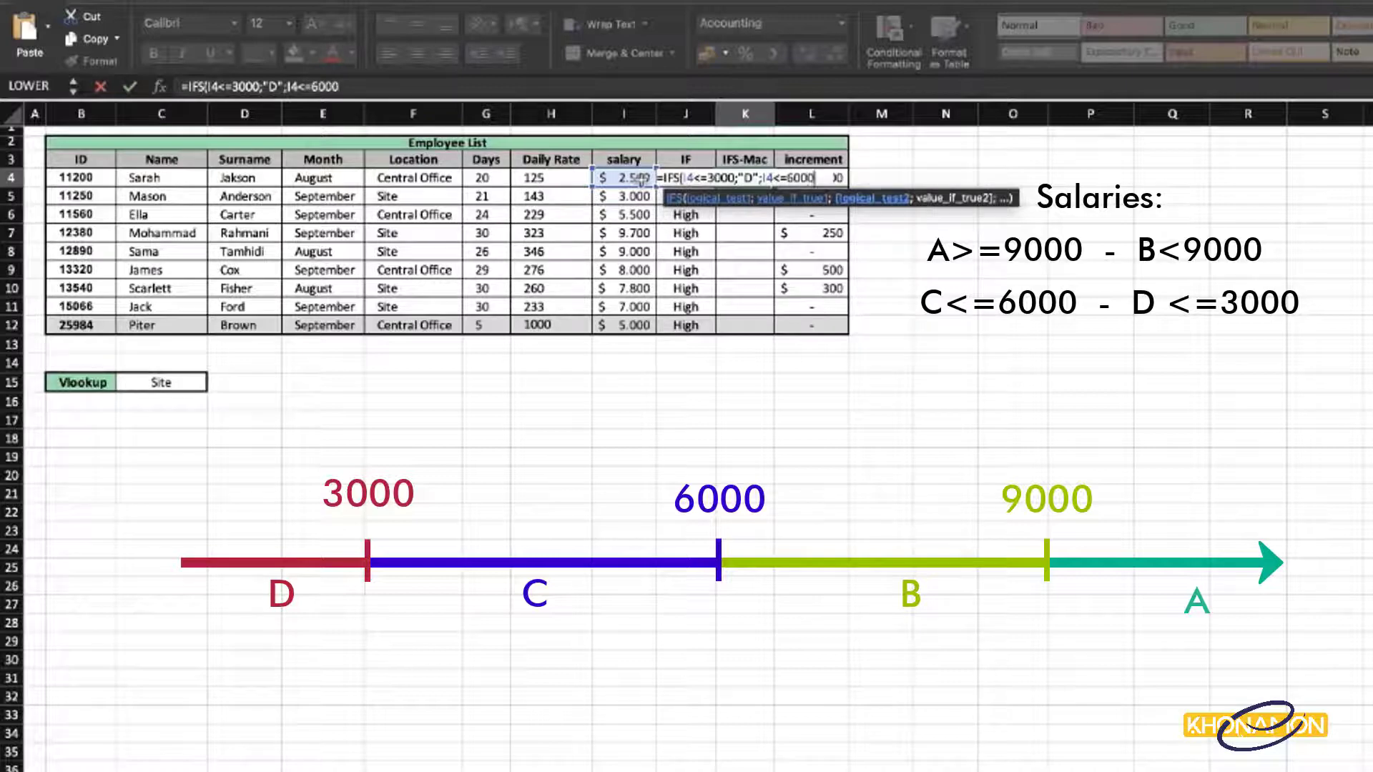
{"action": "type", "text": ";\"C\""}
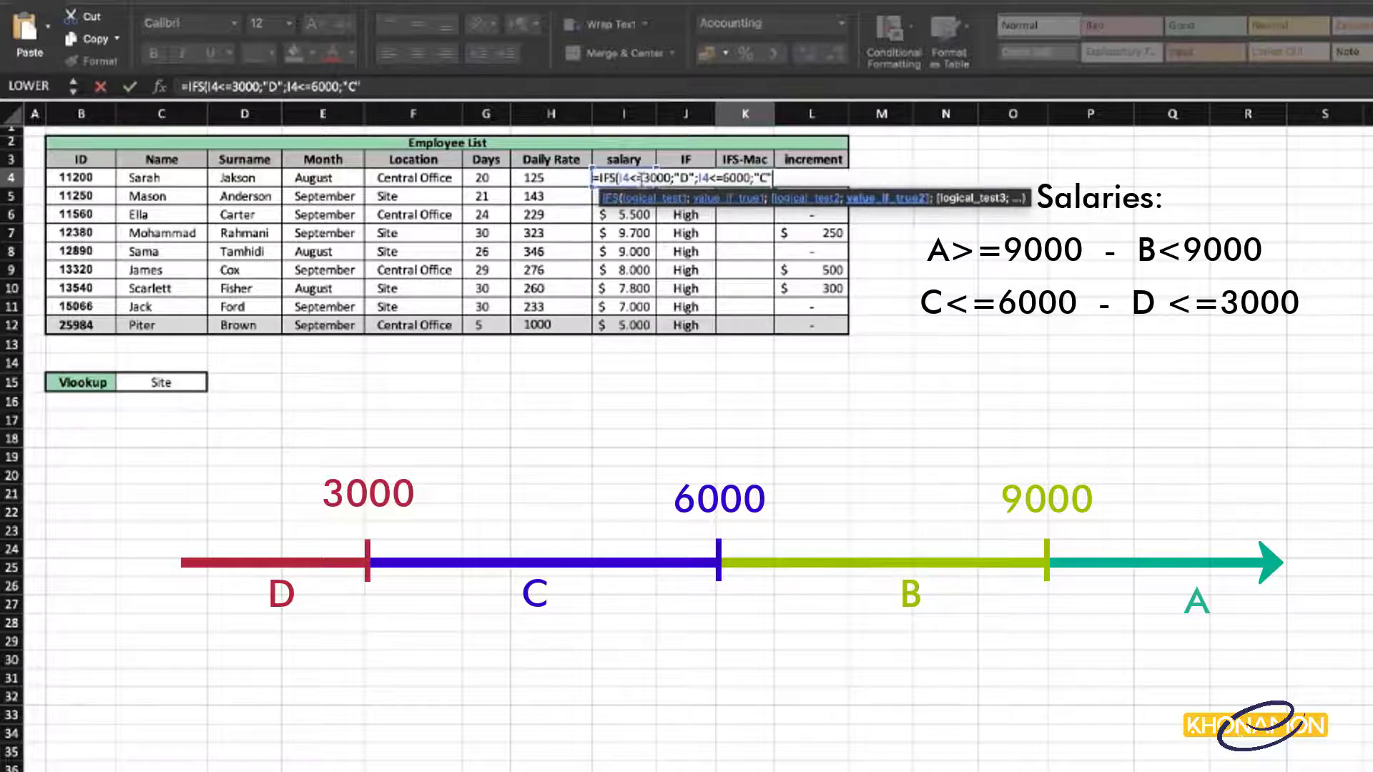
{"action": "type", "text": ";"}
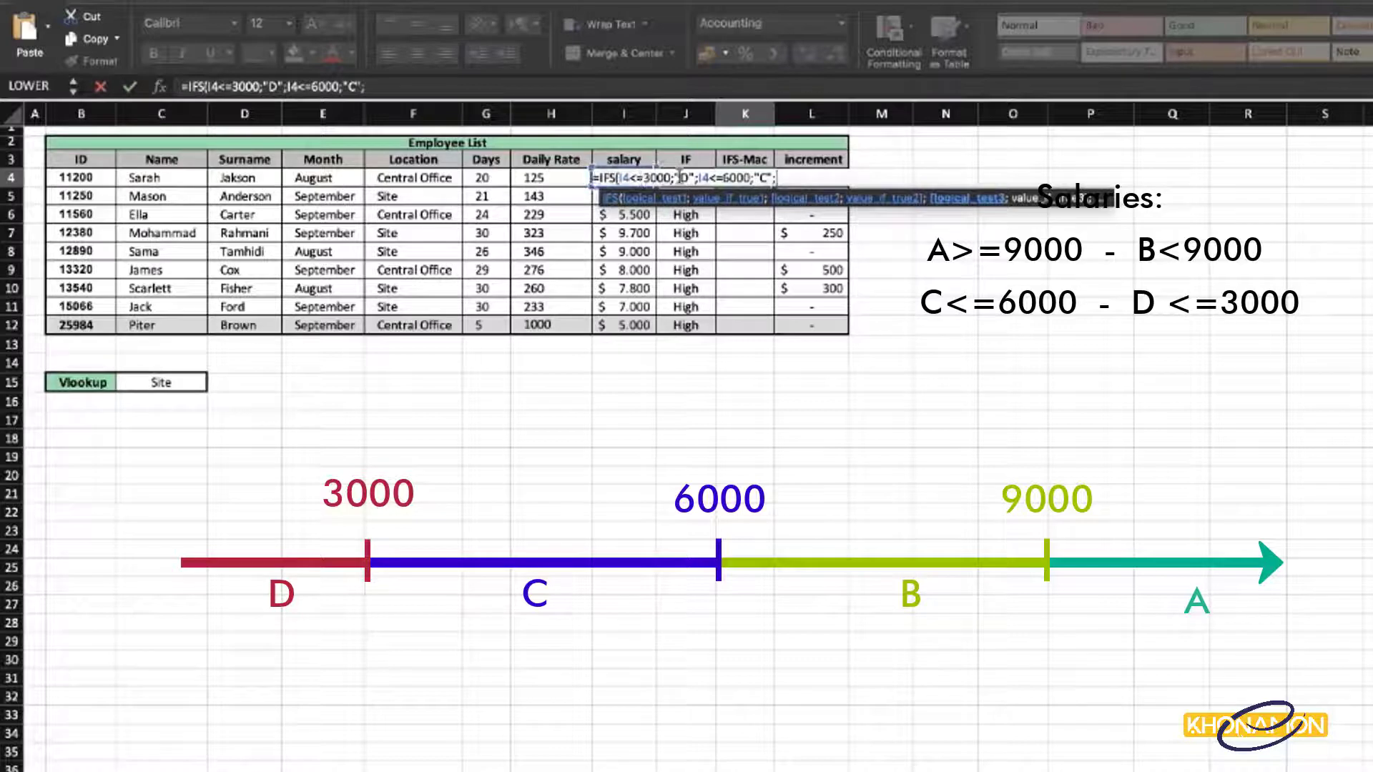
Copy the second condition pair to the end of K4's IFS formula and edit it so that I4<9000 returns "B".
{"action": "left_click_drag", "start_coordinate": [699, 177], "coordinate": [770, 177]}
{"action": "left_click", "coordinate": [785, 176]}
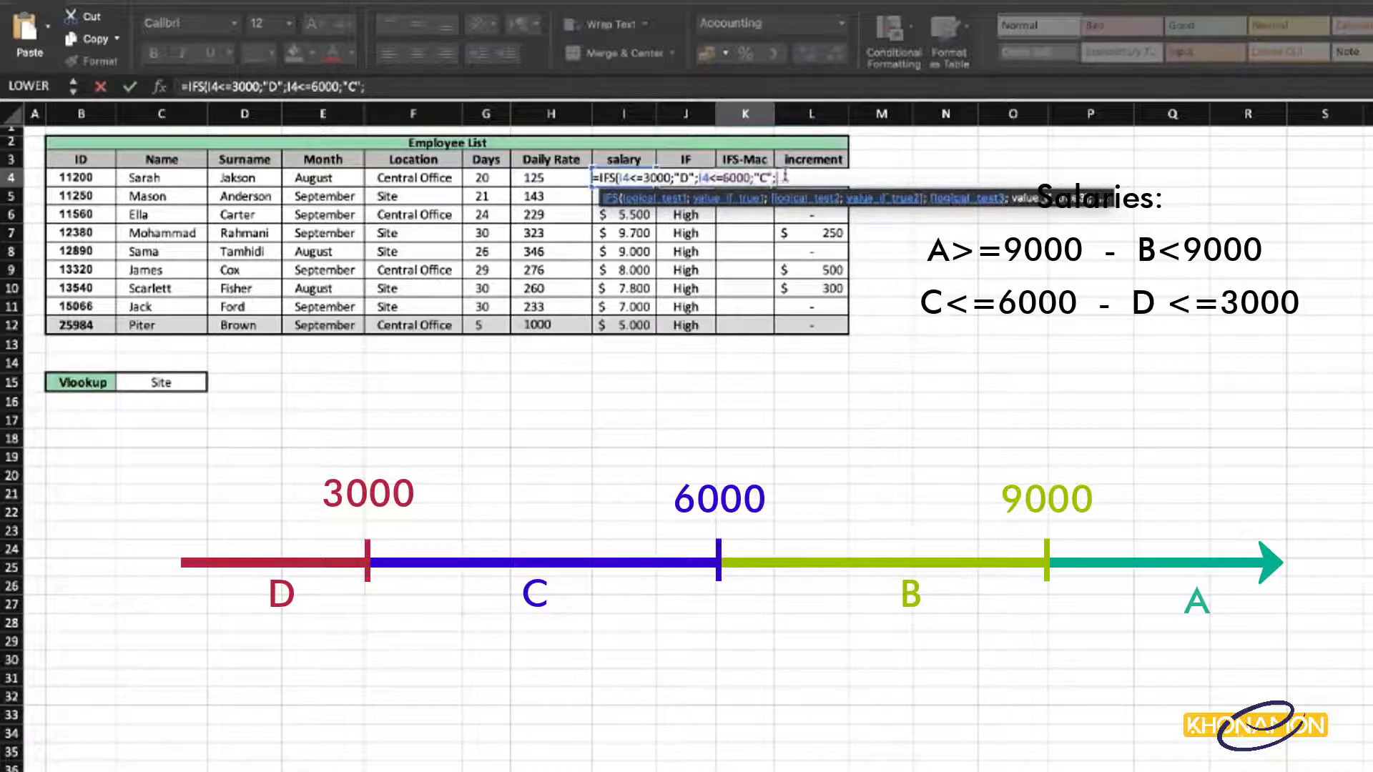
{"action": "key", "text": "super+v"}
{"action": "left_click", "coordinate": [807, 178]}
{"action": "key", "text": "BackSpace"}
{"action": "key", "text": "BackSpace"}
{"action": "type", "text": "9"}
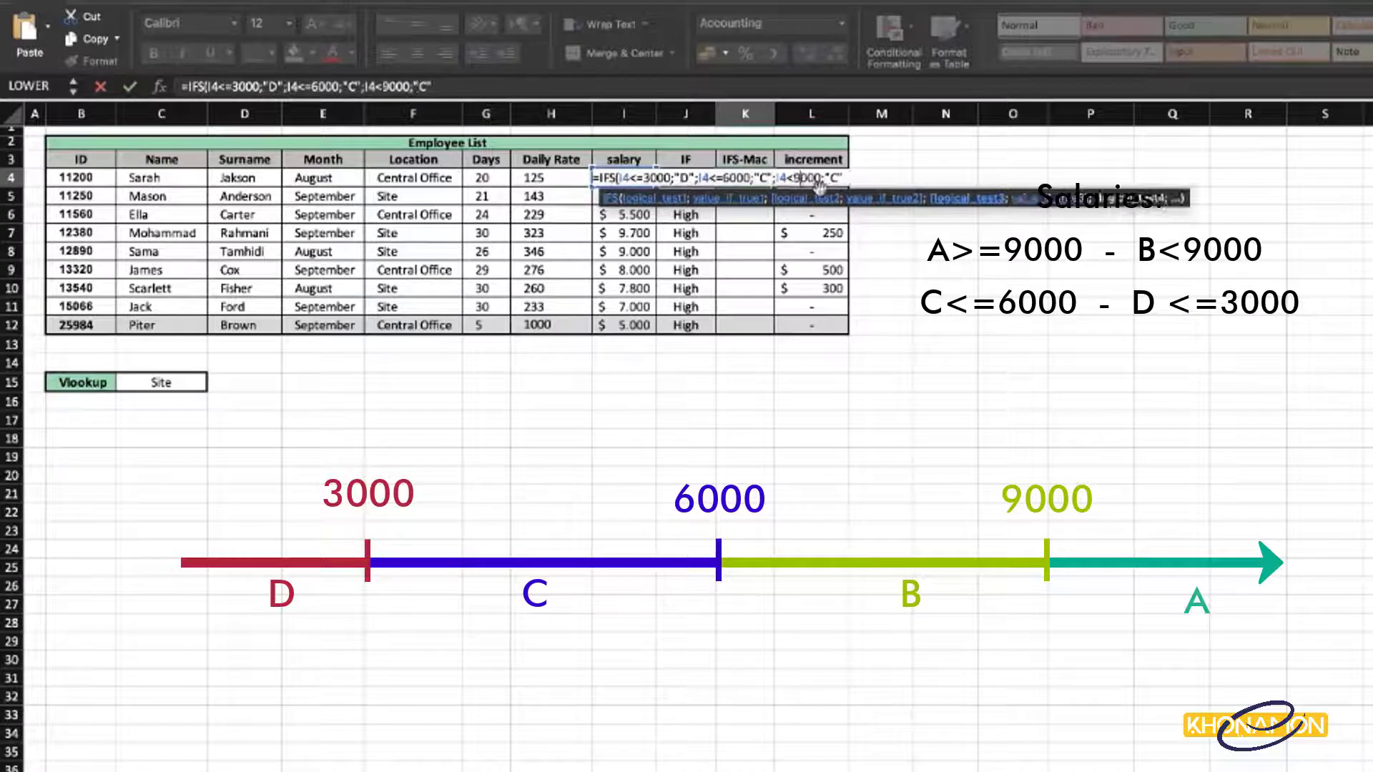
{"action": "left_click", "coordinate": [839, 178]}
{"action": "key", "text": "BackSpace"}
{"action": "type", "text": "B"}
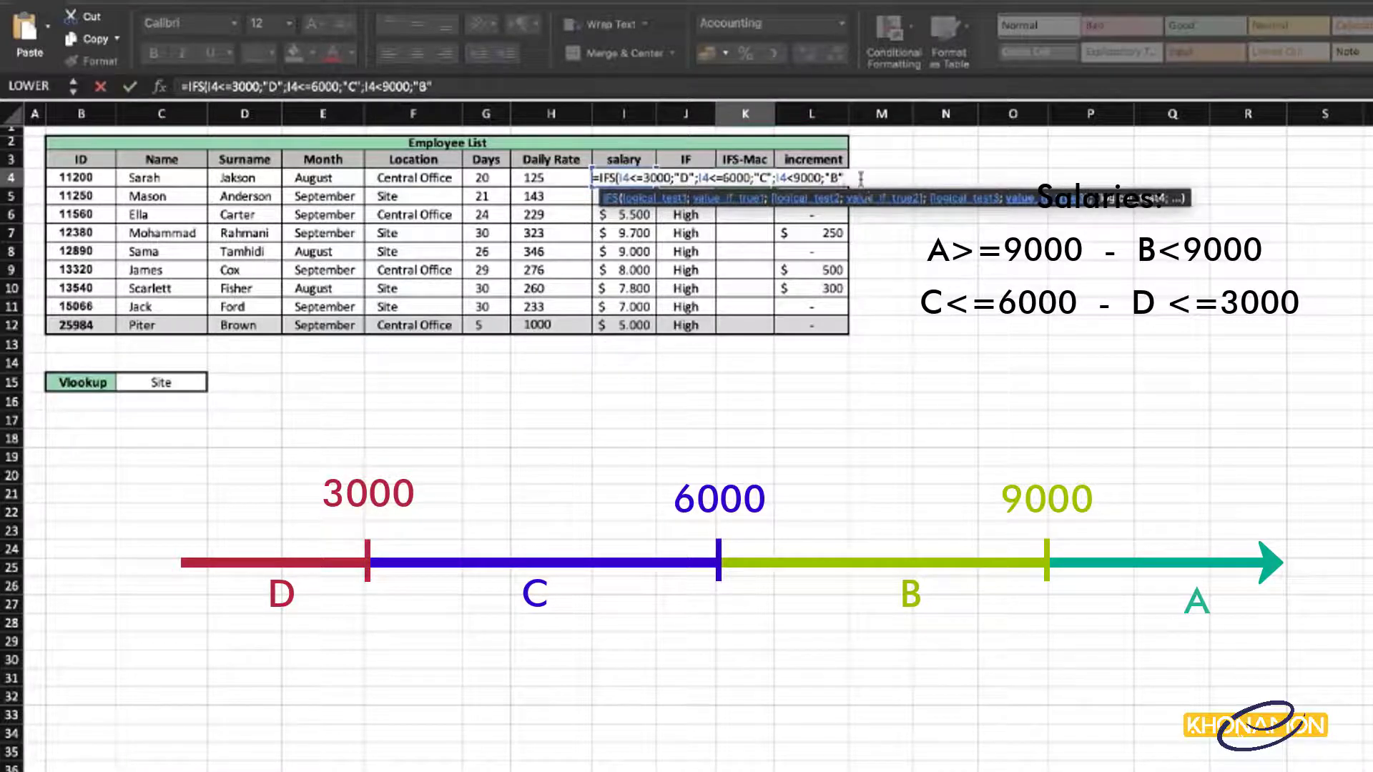
Add a fourth condition to K4's IFS formula so that I4>=9000 returns "A", then close and enter the formula.
{"action": "left_click", "coordinate": [861, 178]}
{"action": "type", "text": ";"}
{"action": "key", "text": "super+v"}
{"action": "left_click", "coordinate": [803, 178]}
{"action": "key", "text": "BackSpace"}
{"action": "type", "text": "9"}
{"action": "left_click", "coordinate": [785, 178]}
{"action": "key", "text": "BackSpace"}
{"action": "type", "text": ">"}
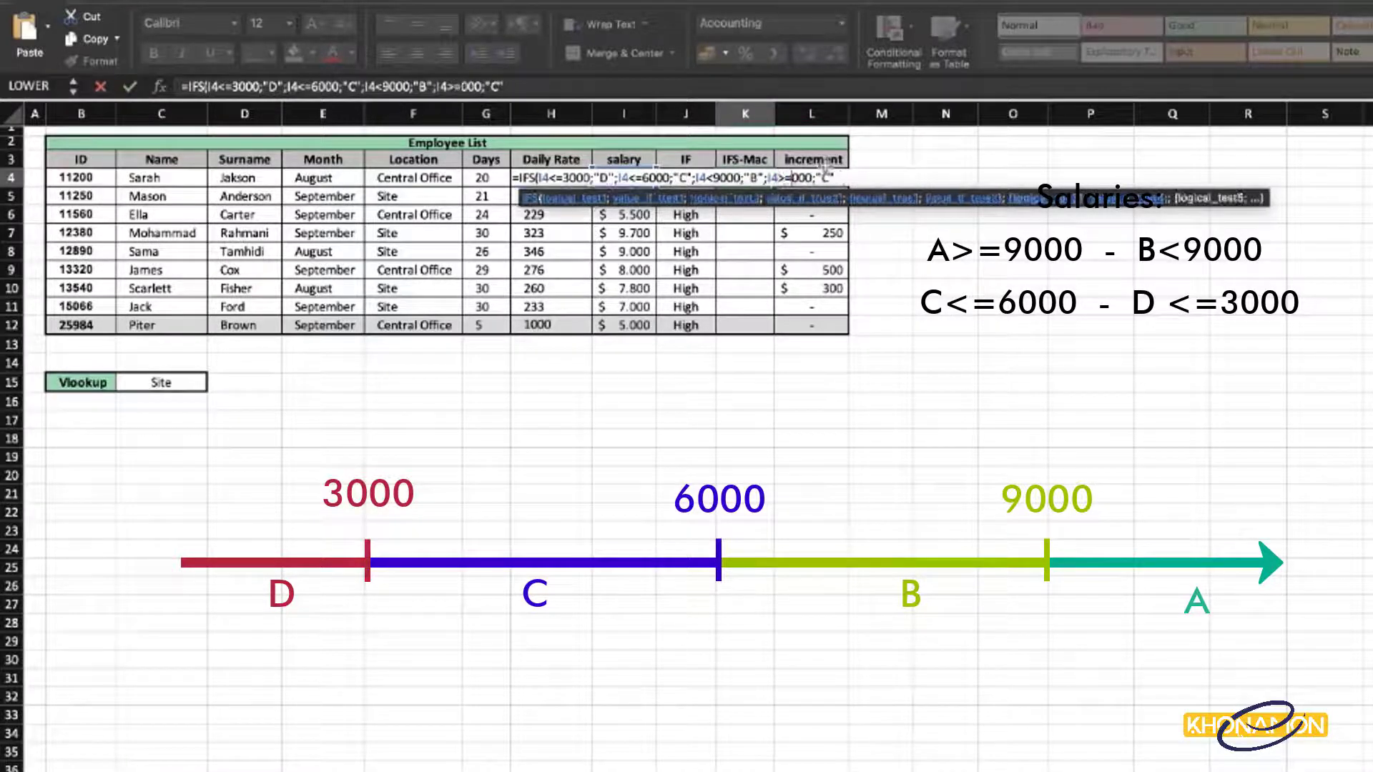
{"action": "left_click", "coordinate": [835, 177]}
{"action": "key", "text": "BackSpace"}
{"action": "type", "text": "A\""}
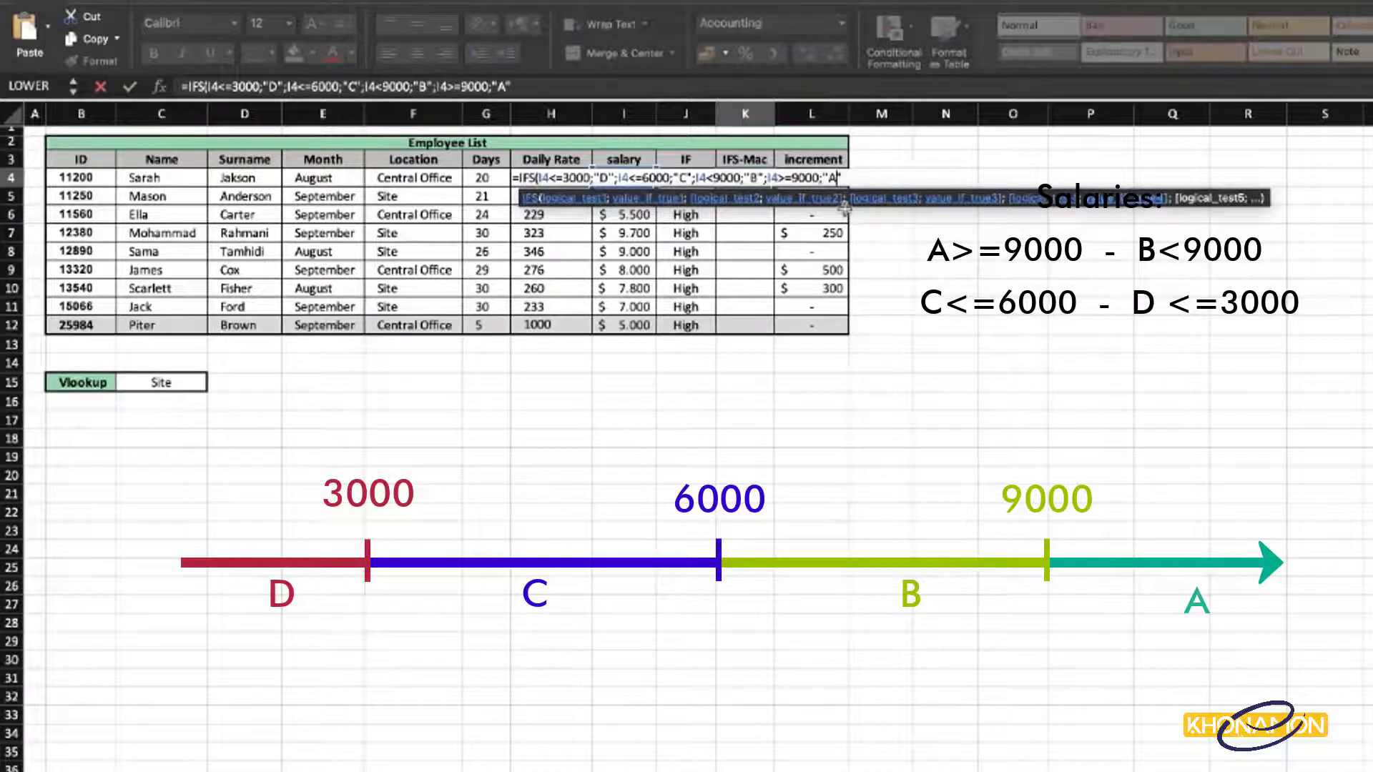
{"action": "type", "text": ")"}
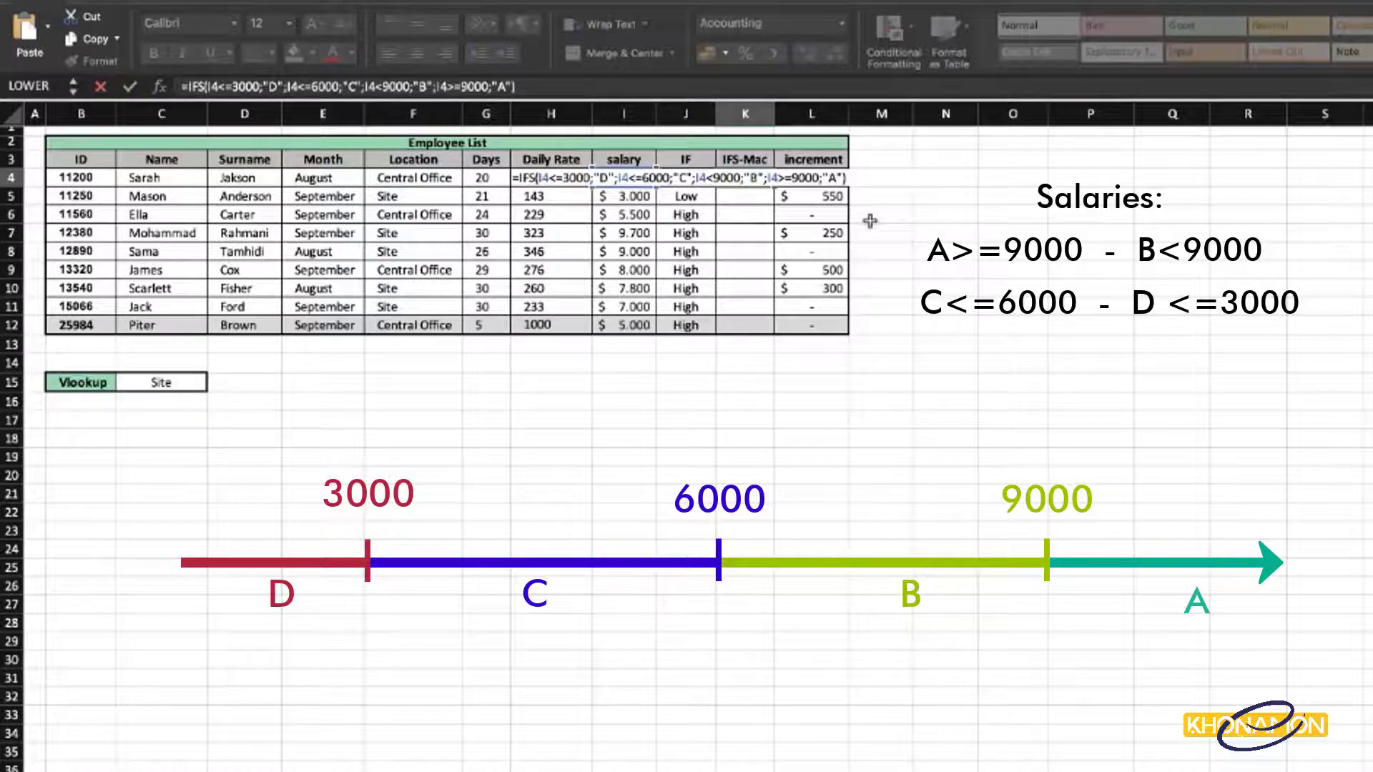
{"action": "key", "text": "Return"}
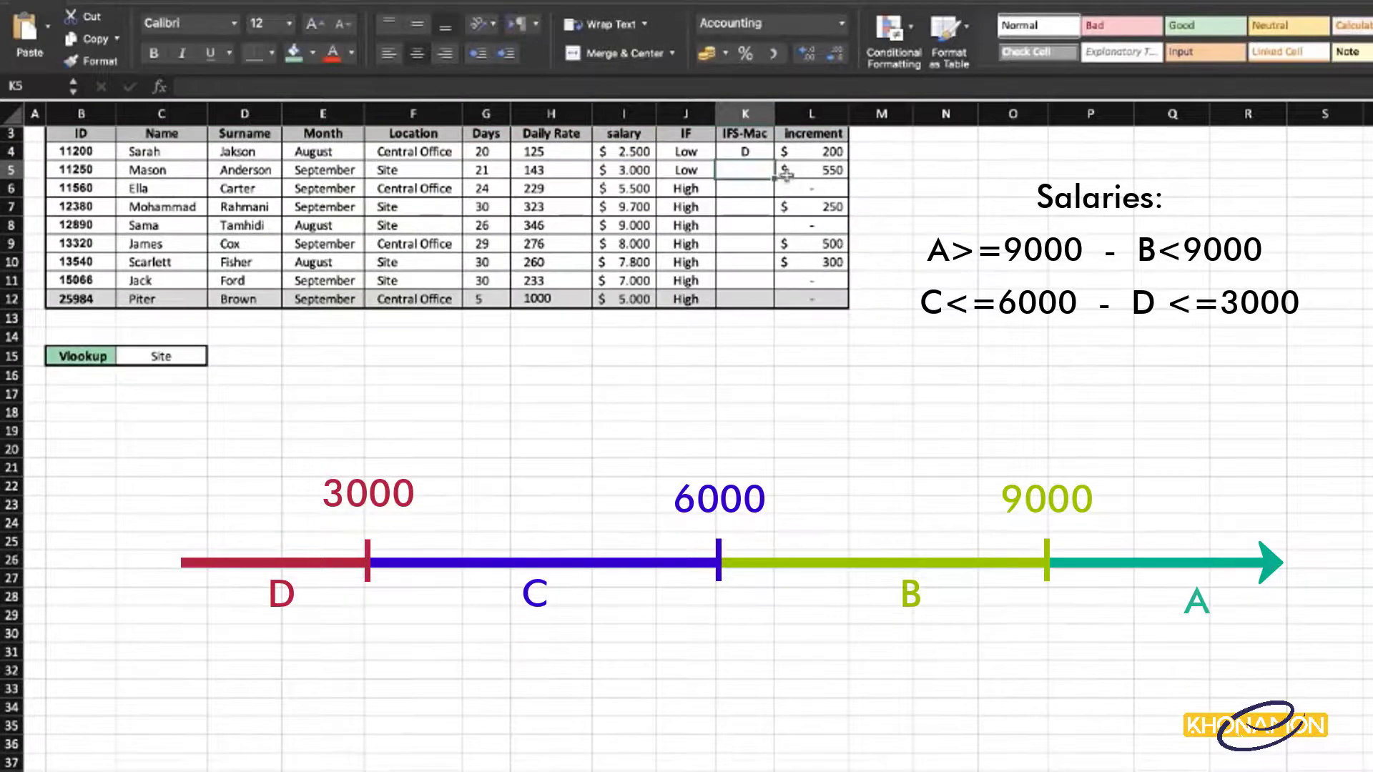
Fill the IFS formula from K4 down through K12 for all employees.
{"action": "left_click", "coordinate": [768, 182]}
{"action": "left_click_drag", "start_coordinate": [772, 186], "coordinate": [774, 329]}
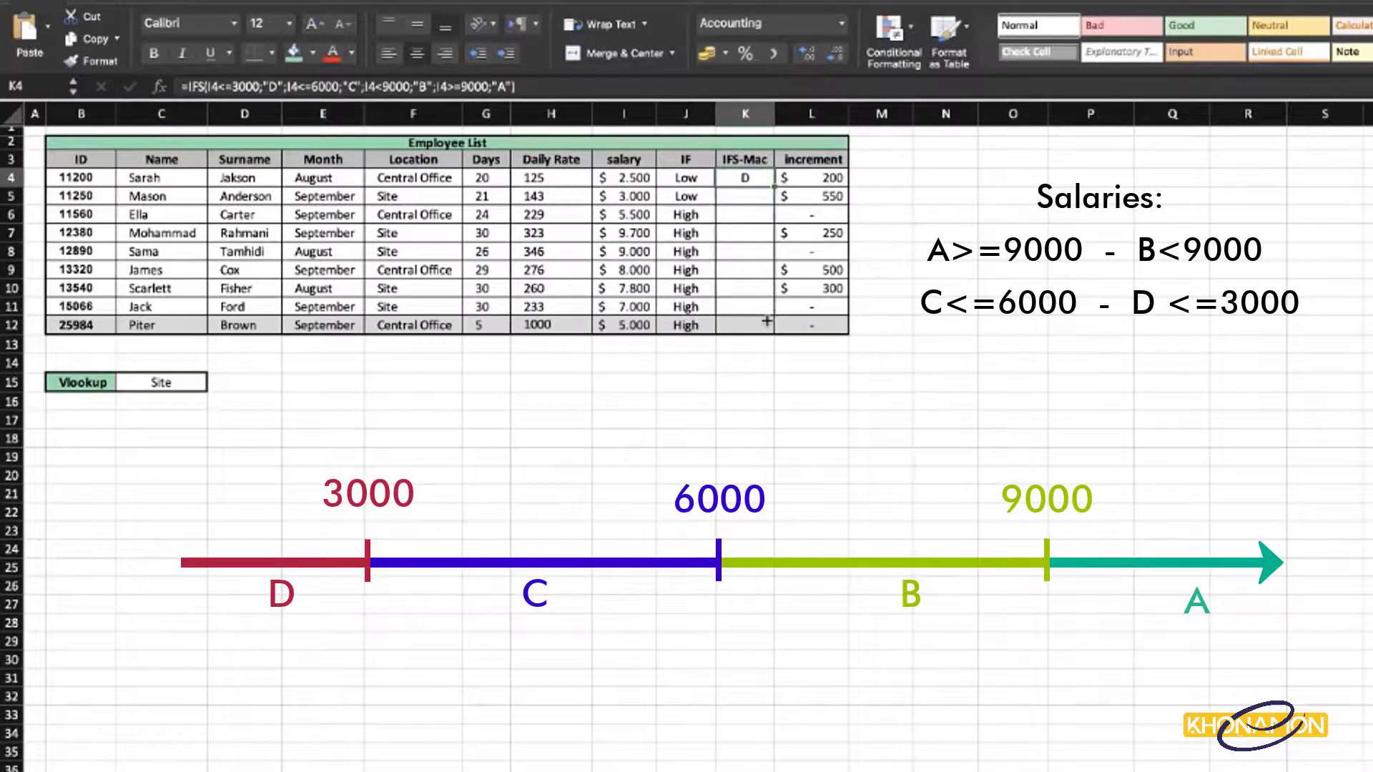
{"action": "left_click", "coordinate": [756, 356]}
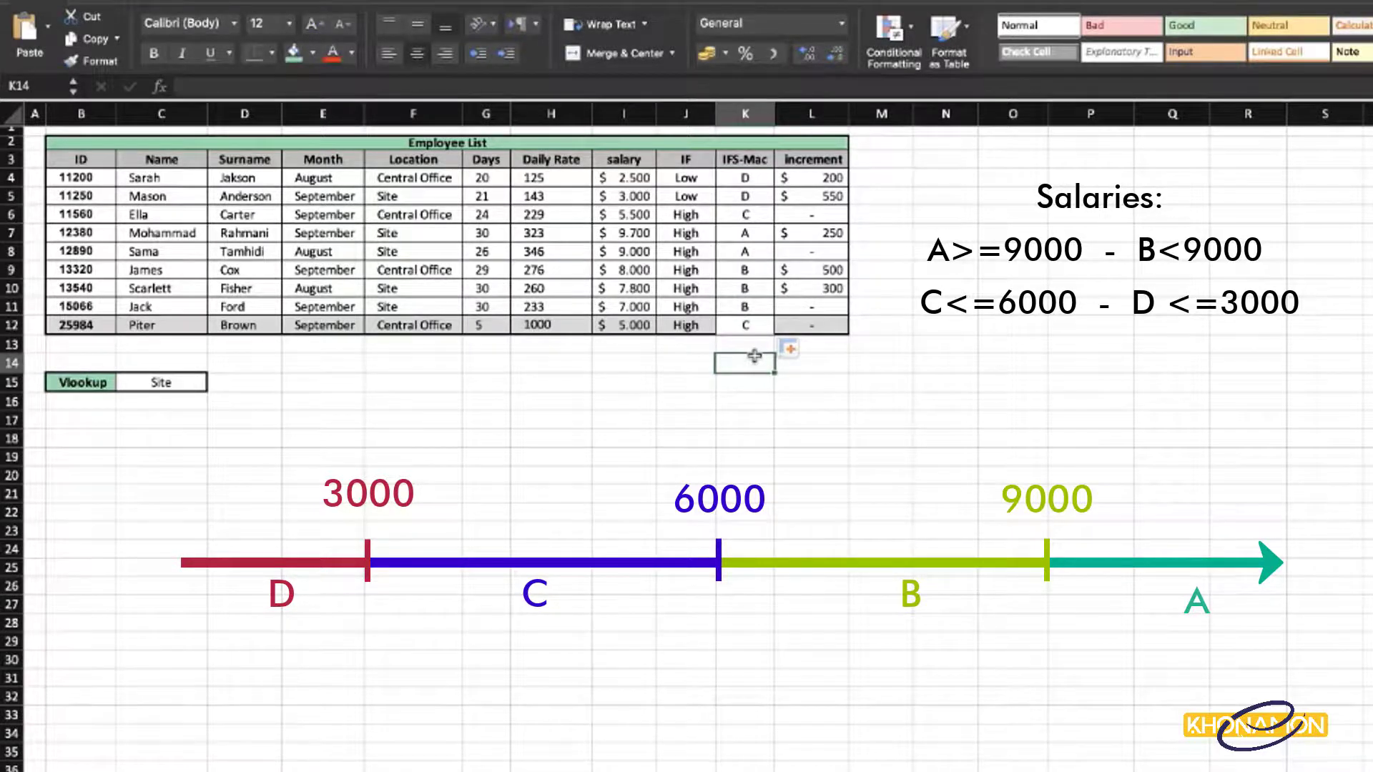
{"action": "left_click", "coordinate": [757, 182]}
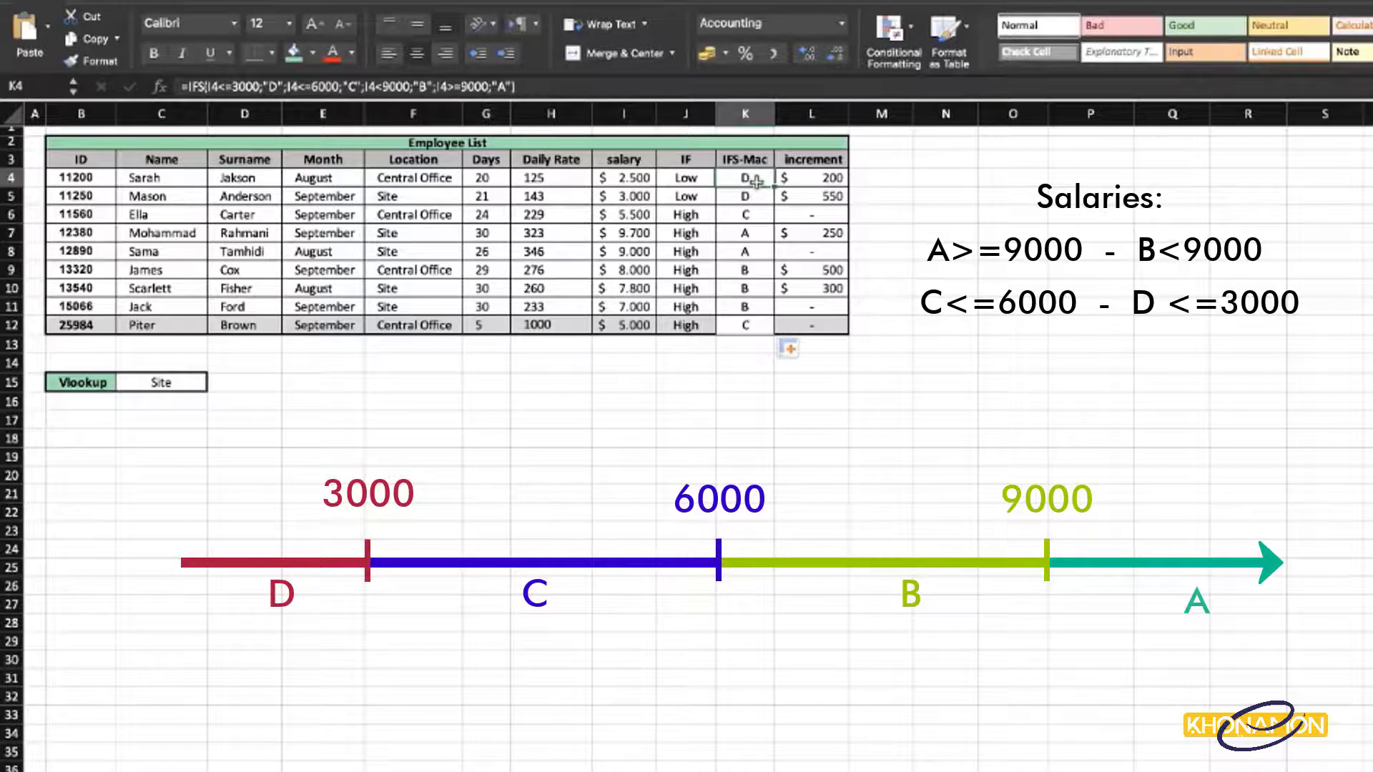
{"action": "left_click", "coordinate": [750, 231]}
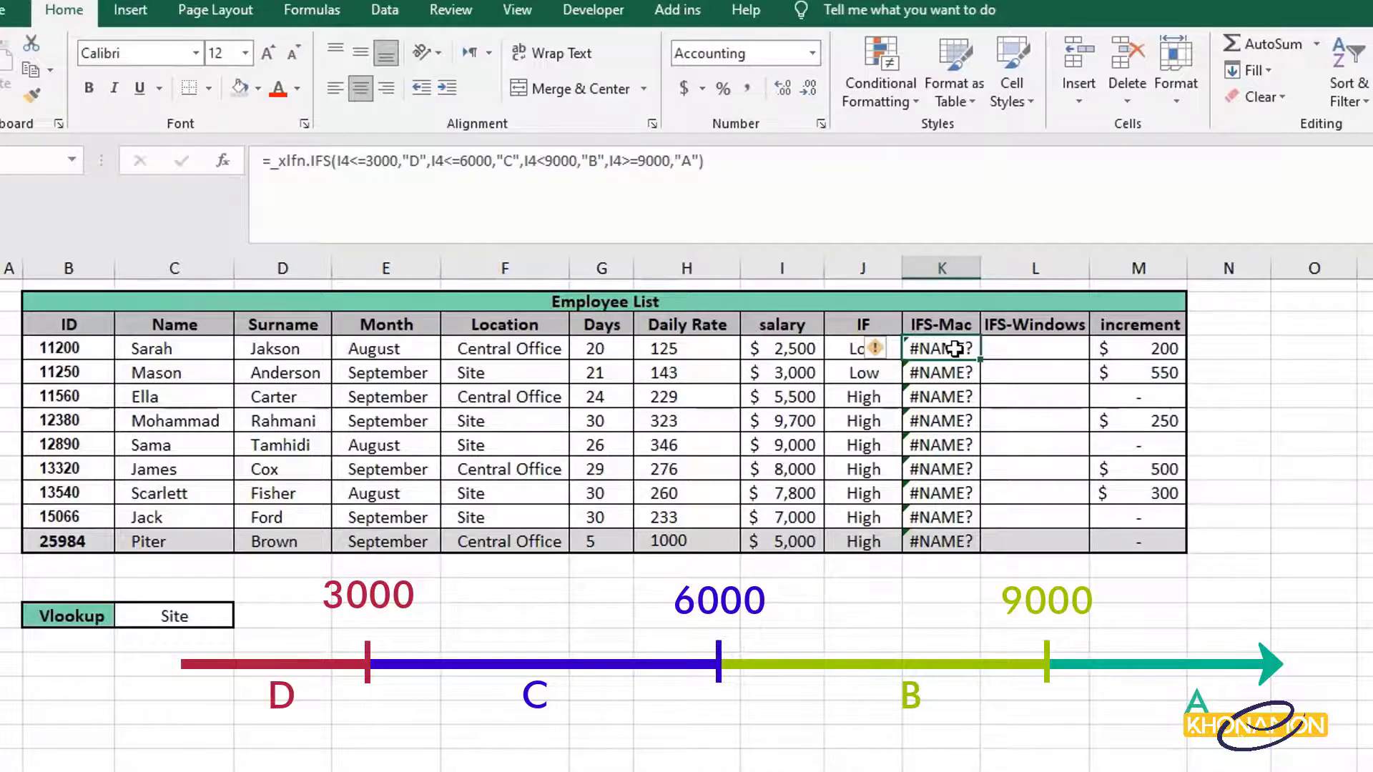
Start an IF formula in L4 of the IFS-Windows column that returns "D" when I4<=3000.
{"action": "left_click", "coordinate": [1022, 354]}
{"action": "type", "text": "="}
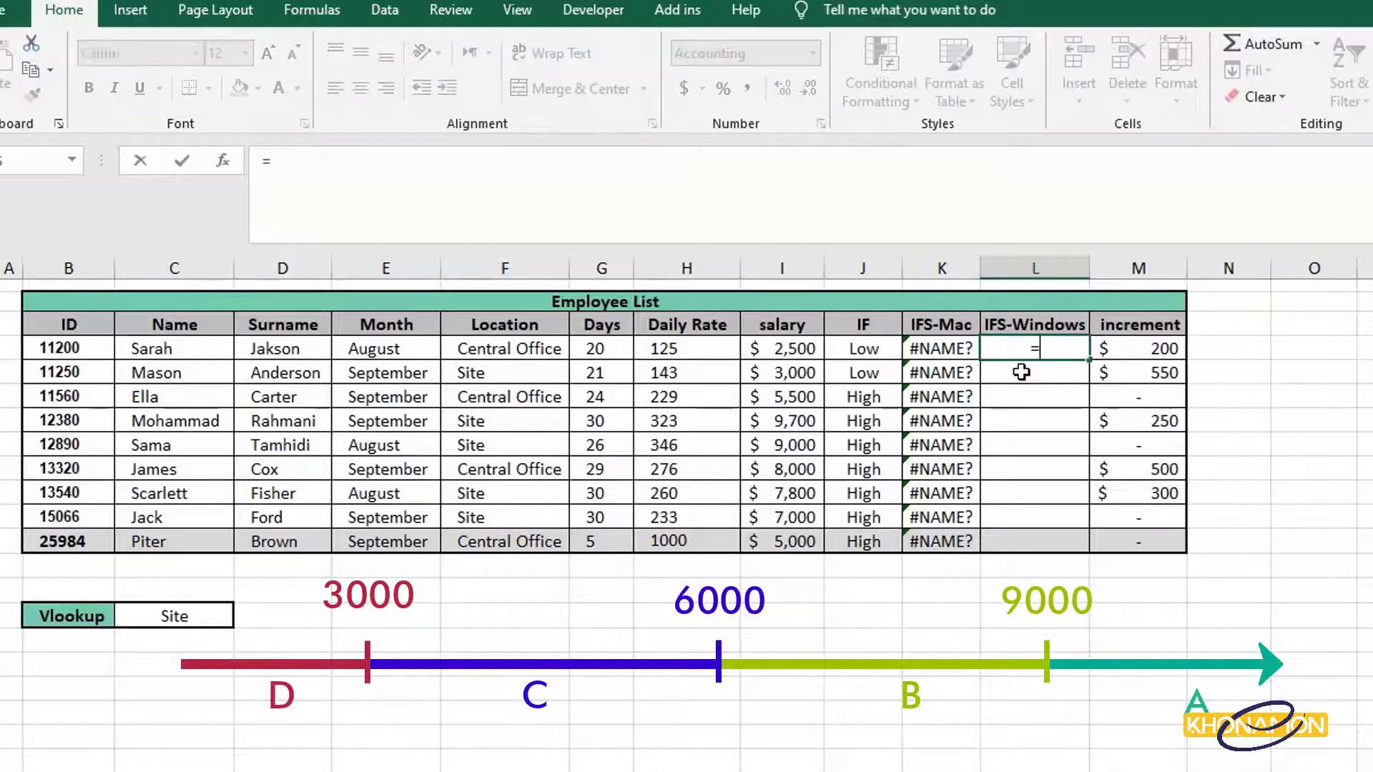
{"action": "type", "text": "if"}
{"action": "key", "text": "Tab"}
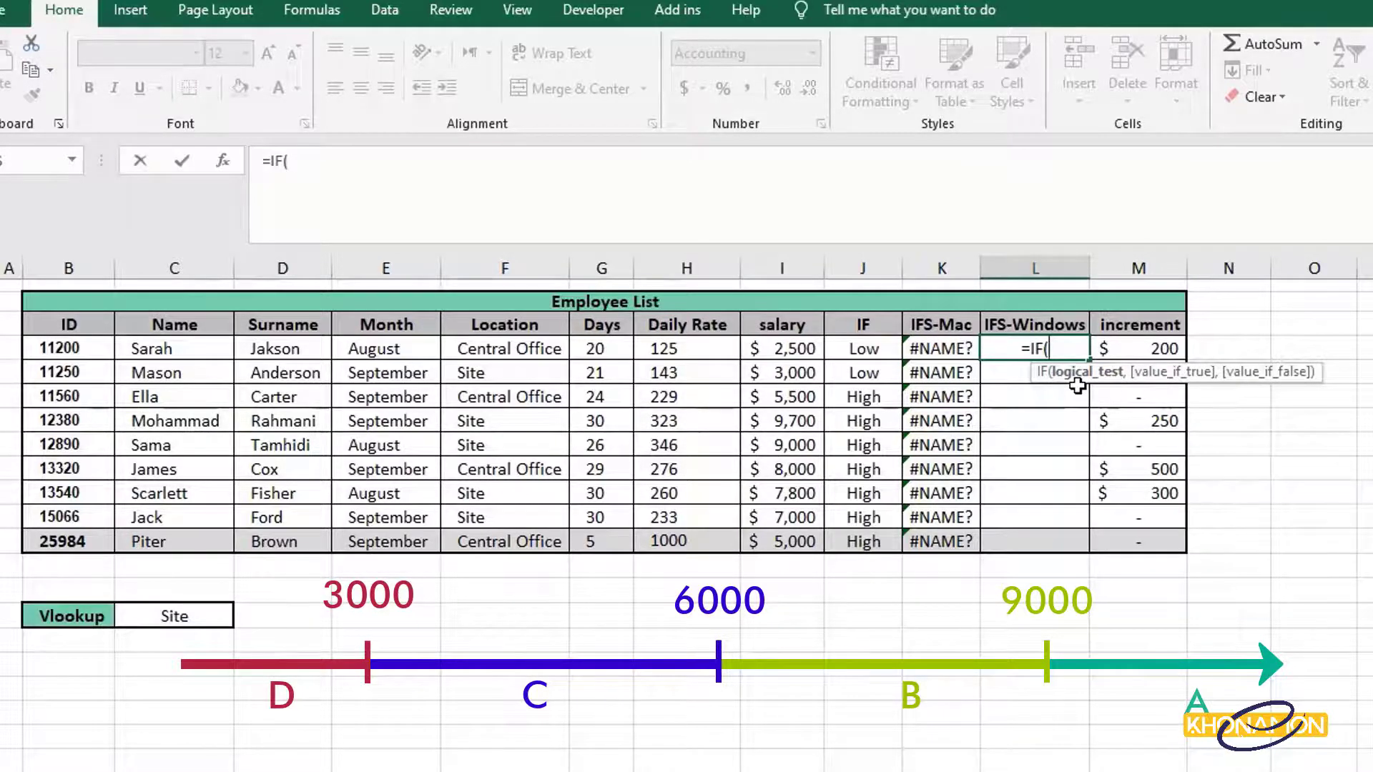
{"action": "left_click", "coordinate": [810, 348]}
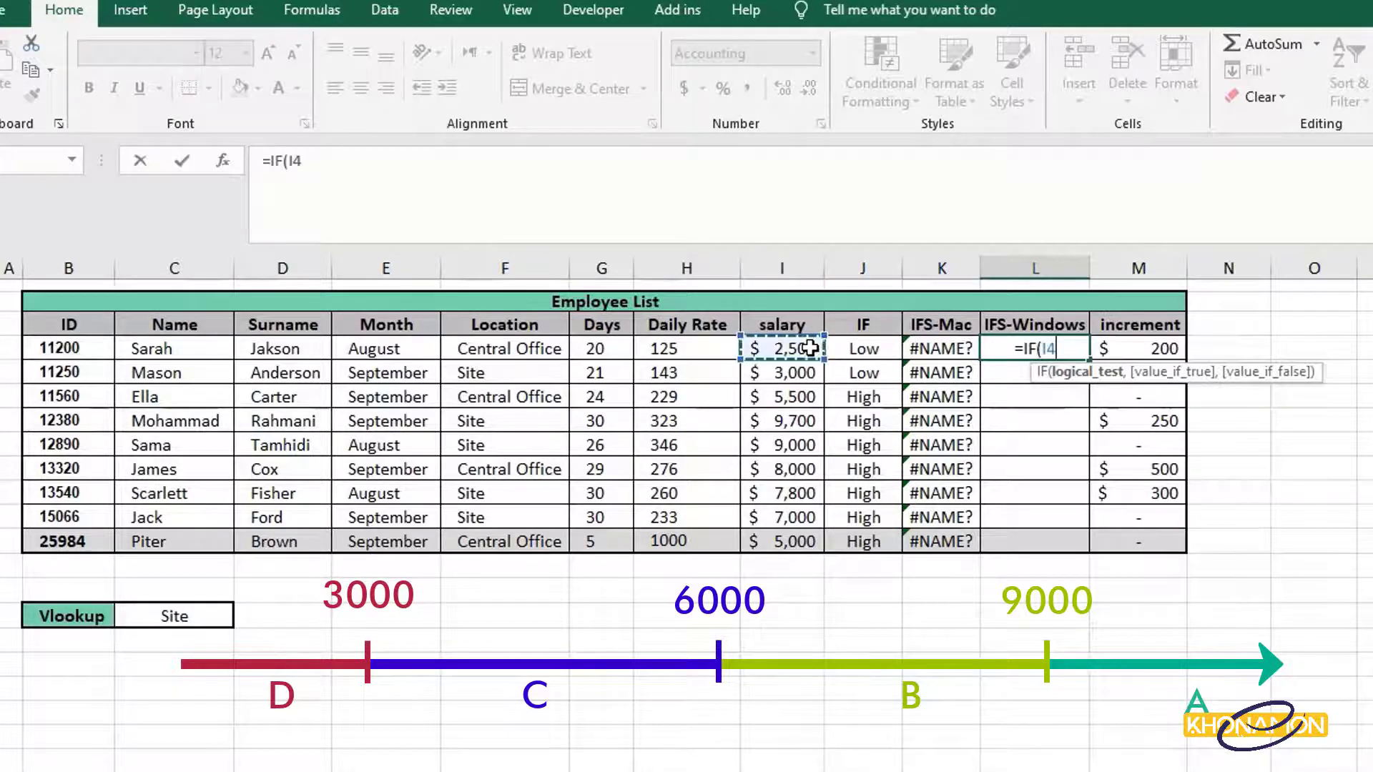
{"action": "type", "text": "<="}
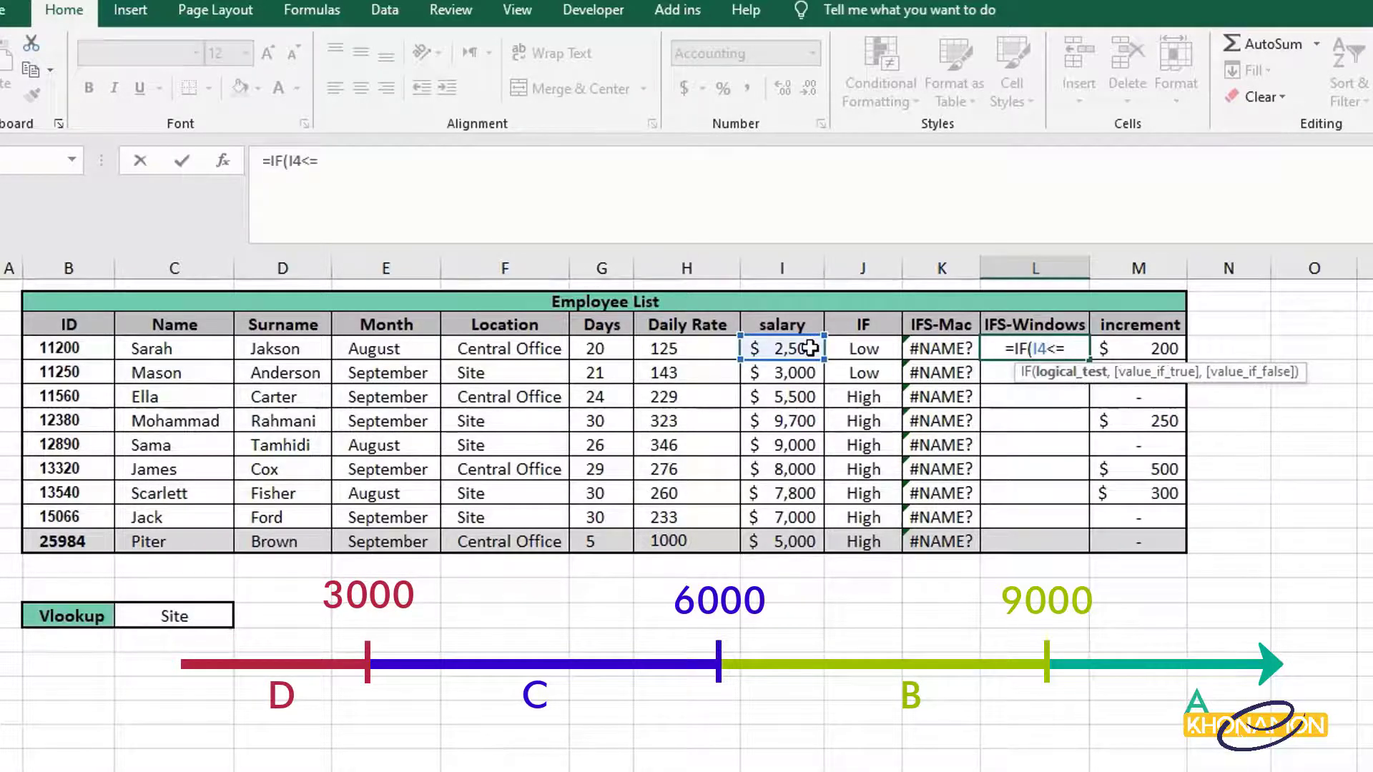
{"action": "type", "text": "3000"}
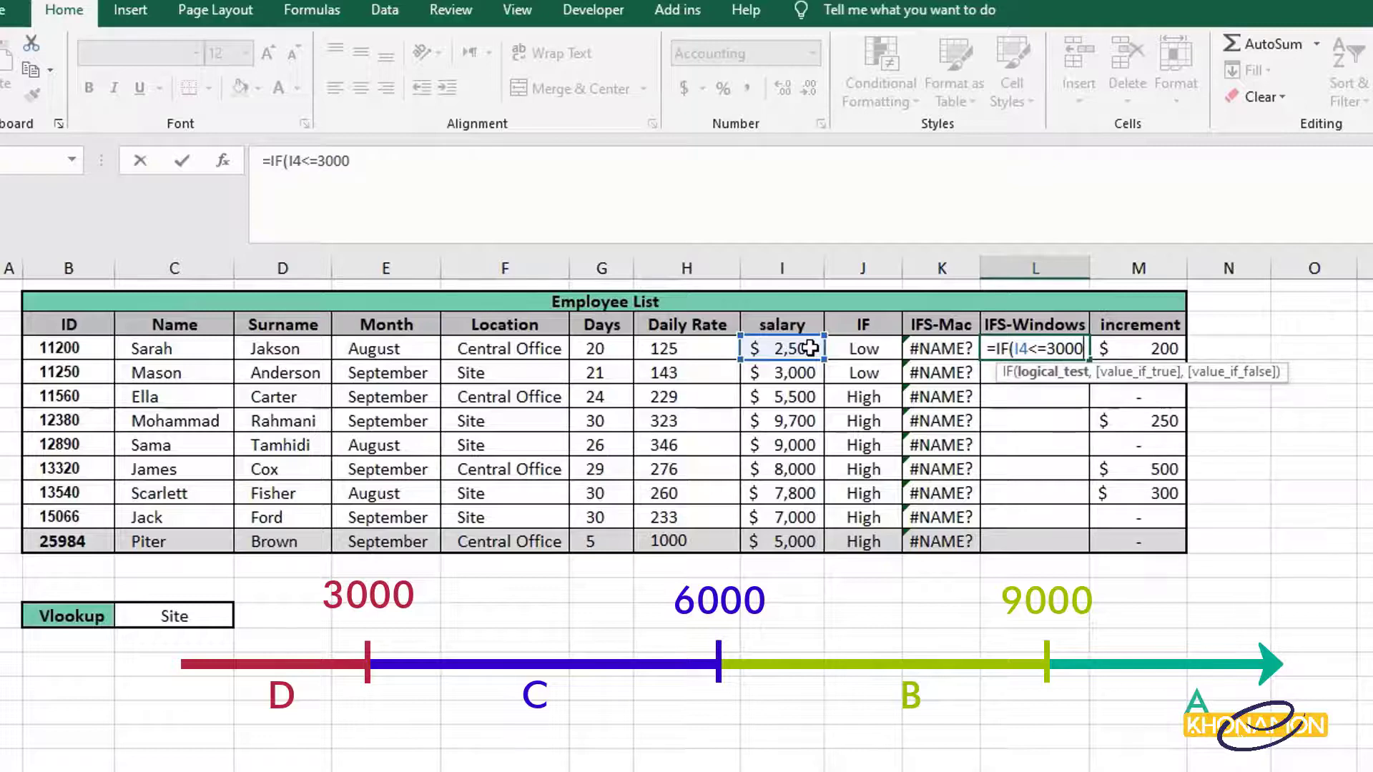
{"action": "type", "text": ",\""}
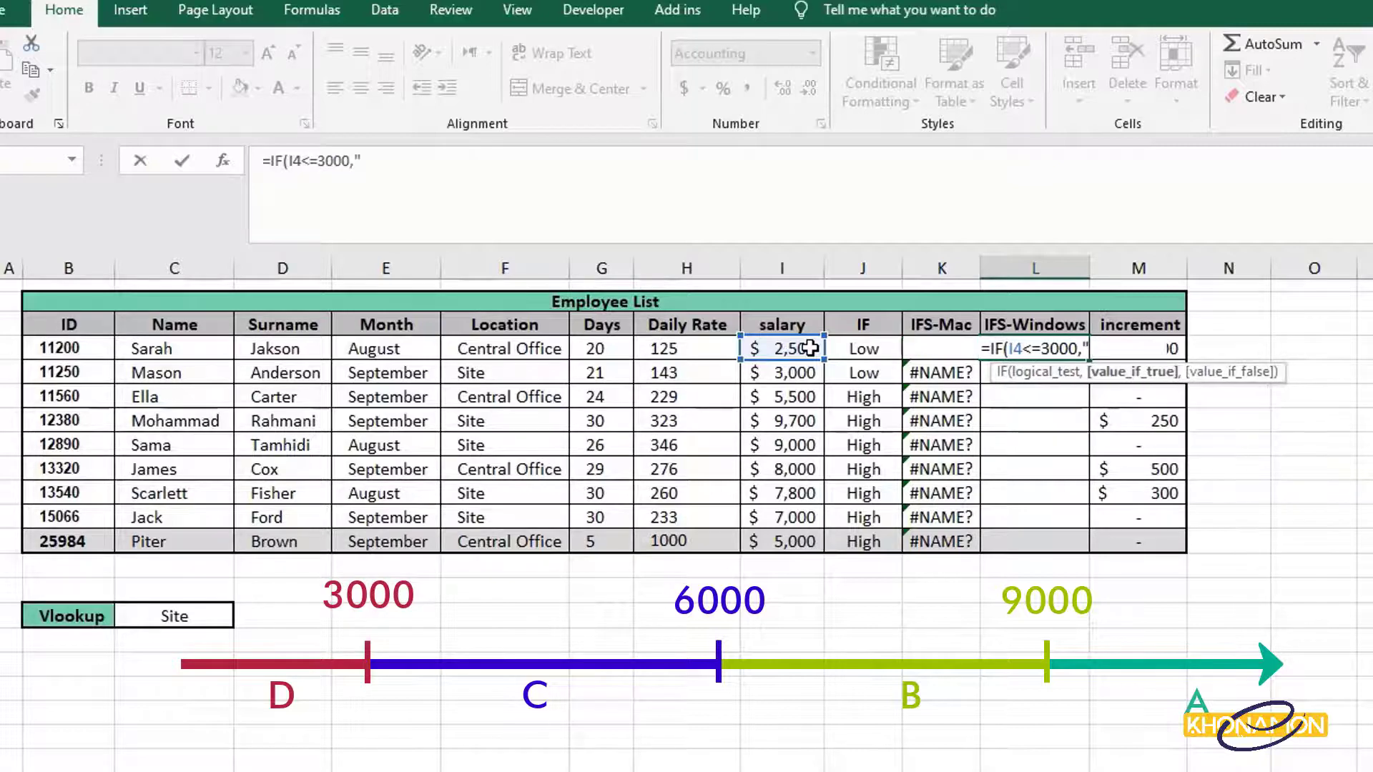
{"action": "type", "text": "D\","}
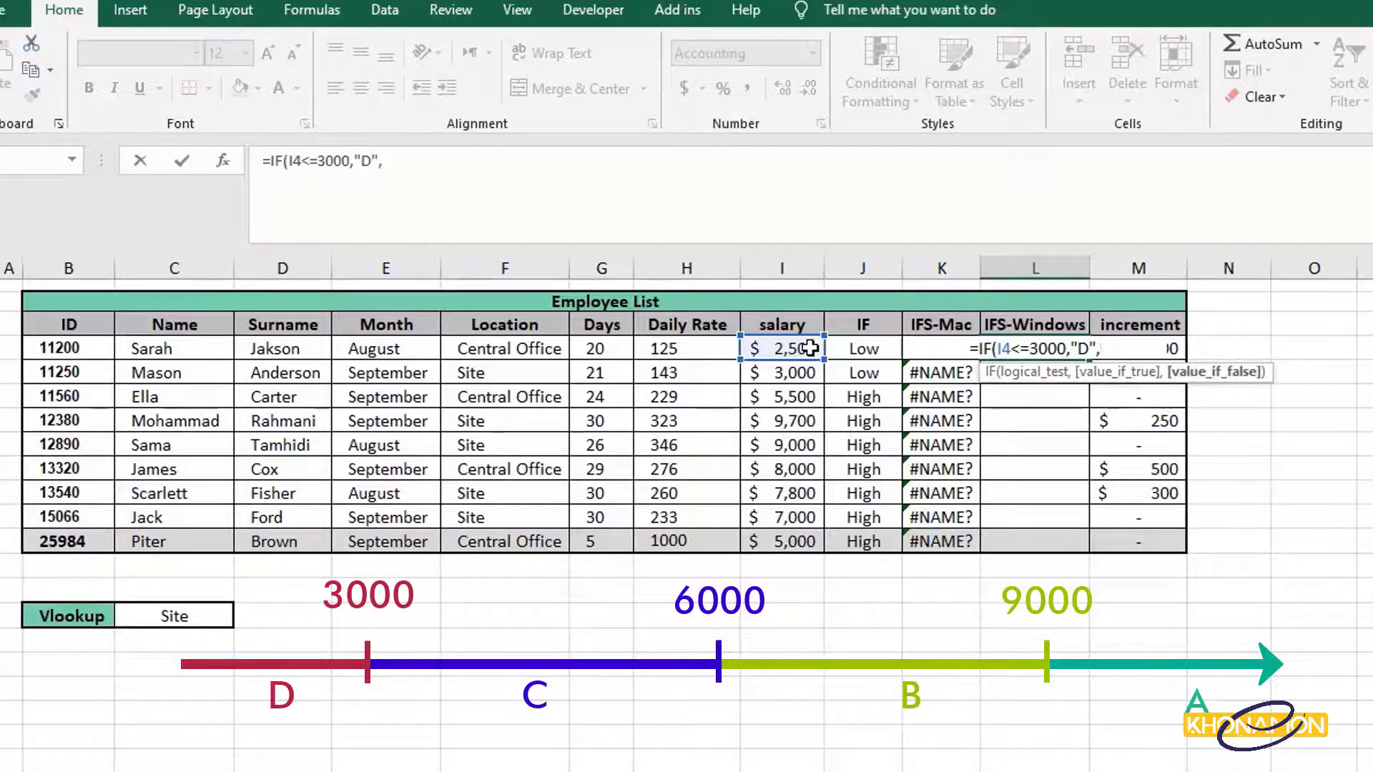
Nest a second IF as the false value in L4's formula, returning "C" when I4<=6000.
{"action": "type", "text": "IF("}
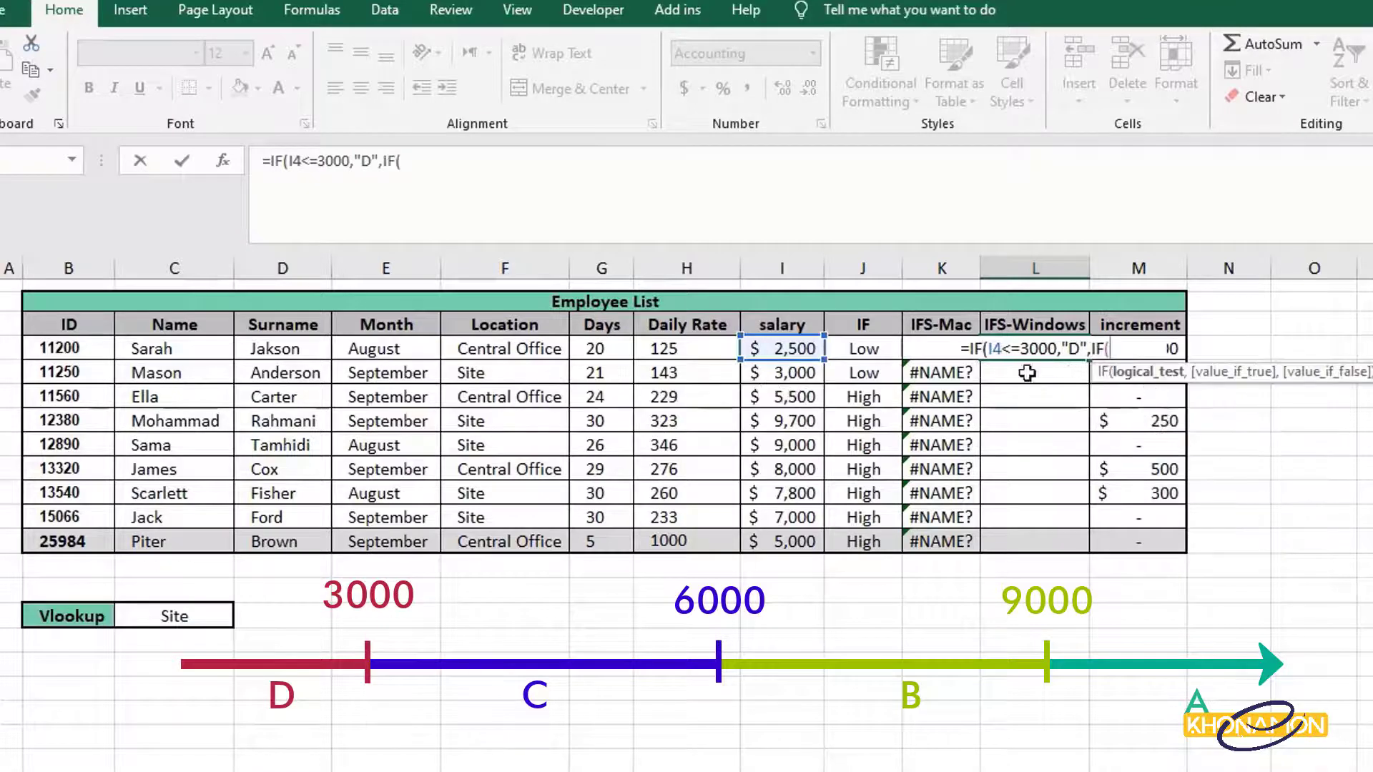
{"action": "left_click", "coordinate": [815, 349]}
{"action": "type", "text": "<"}
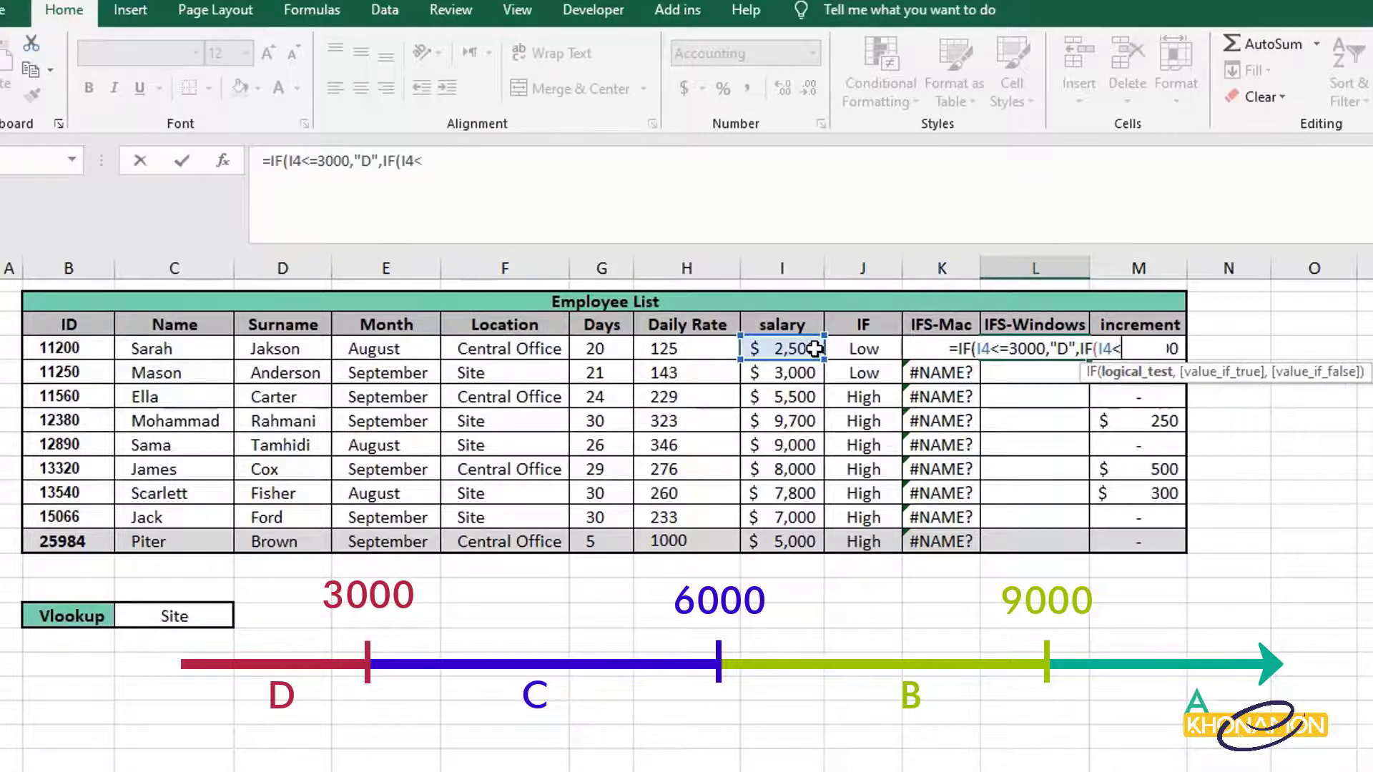
{"action": "type", "text": "=600"}
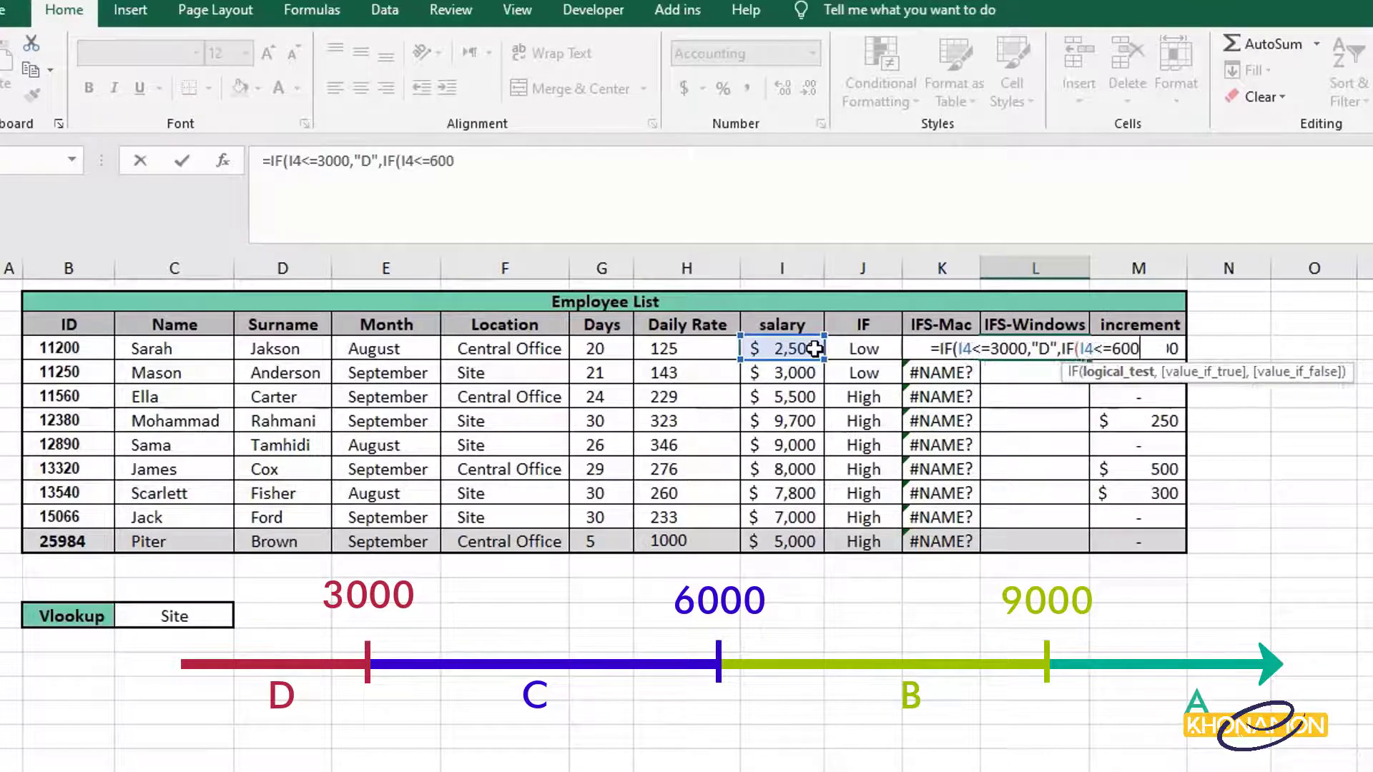
{"action": "type", "text": "0,\"C\""}
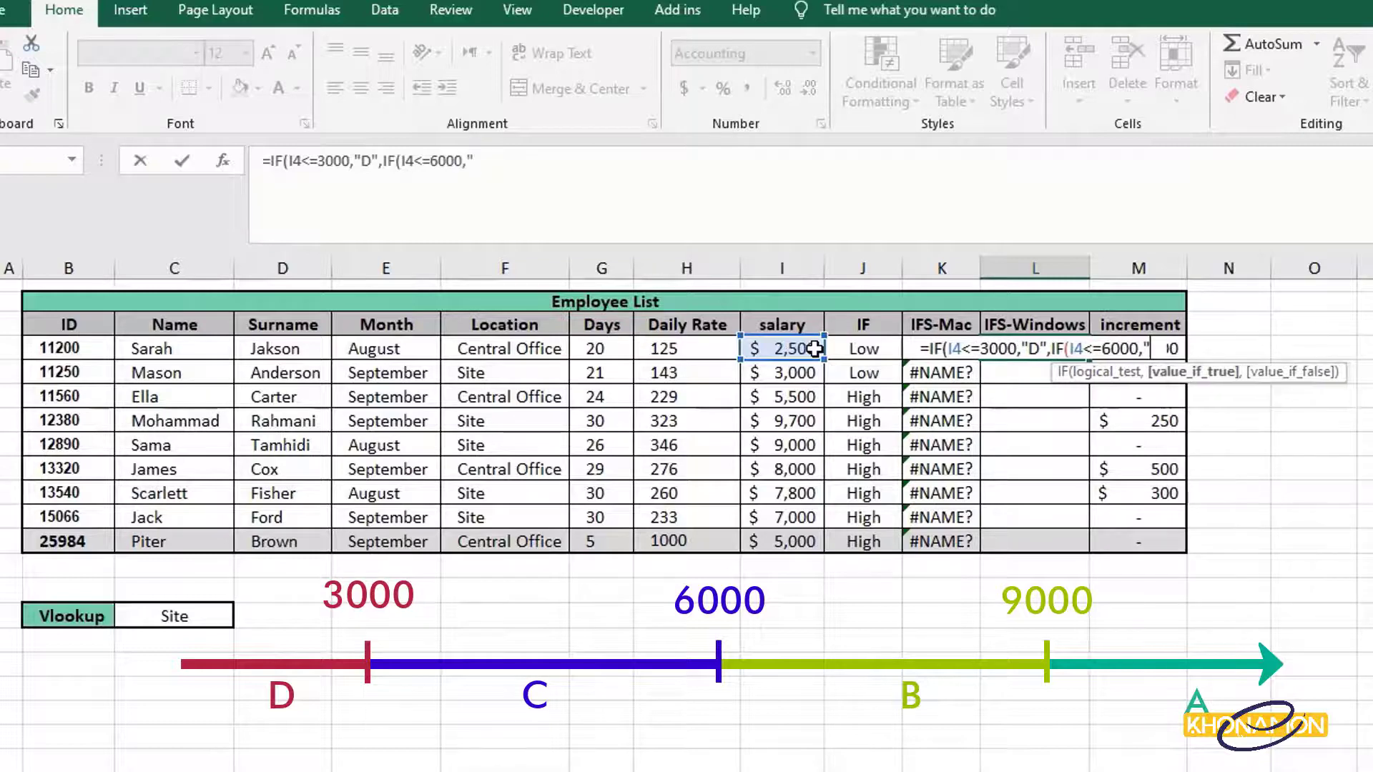
Nest a third IF as the false value in L4's formula, returning "B" when I4<9000.
{"action": "type", "text": ",if"}
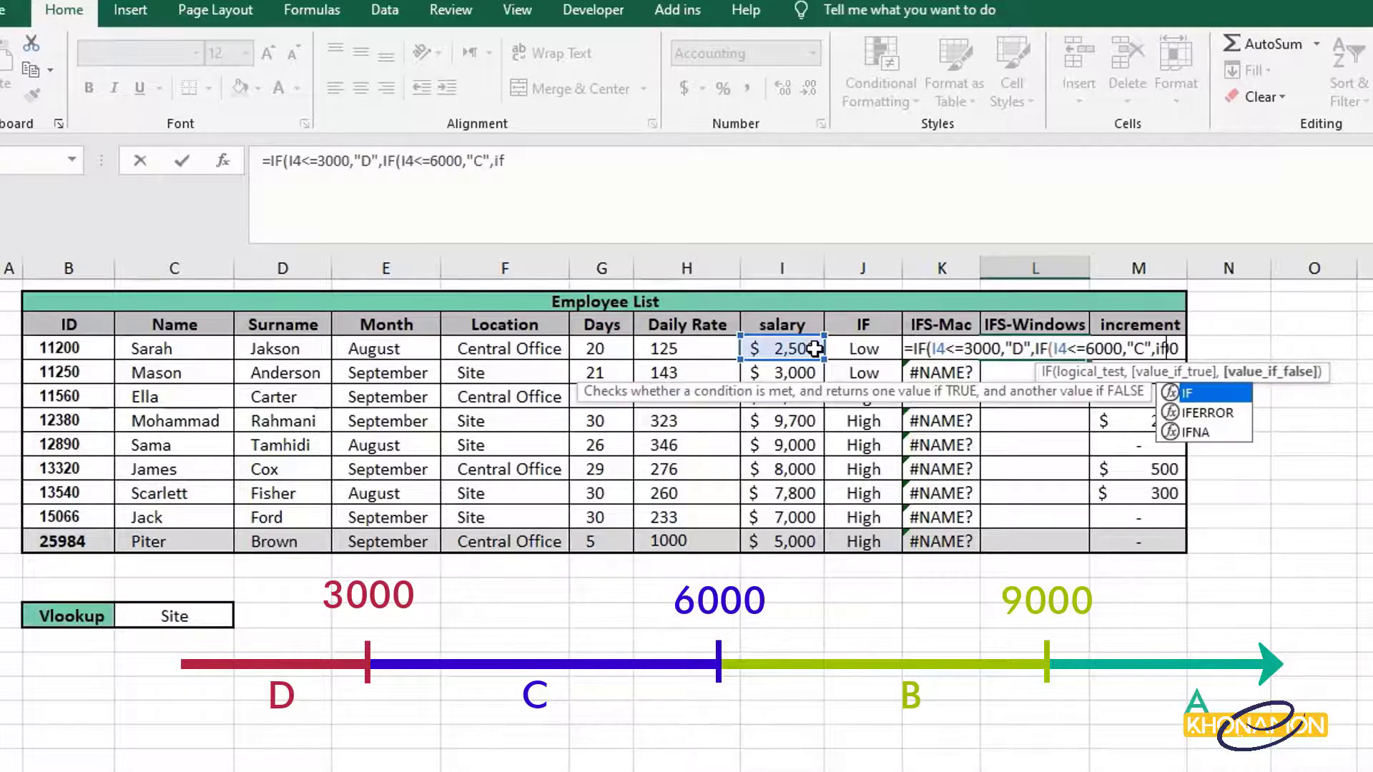
{"action": "type", "text": "("}
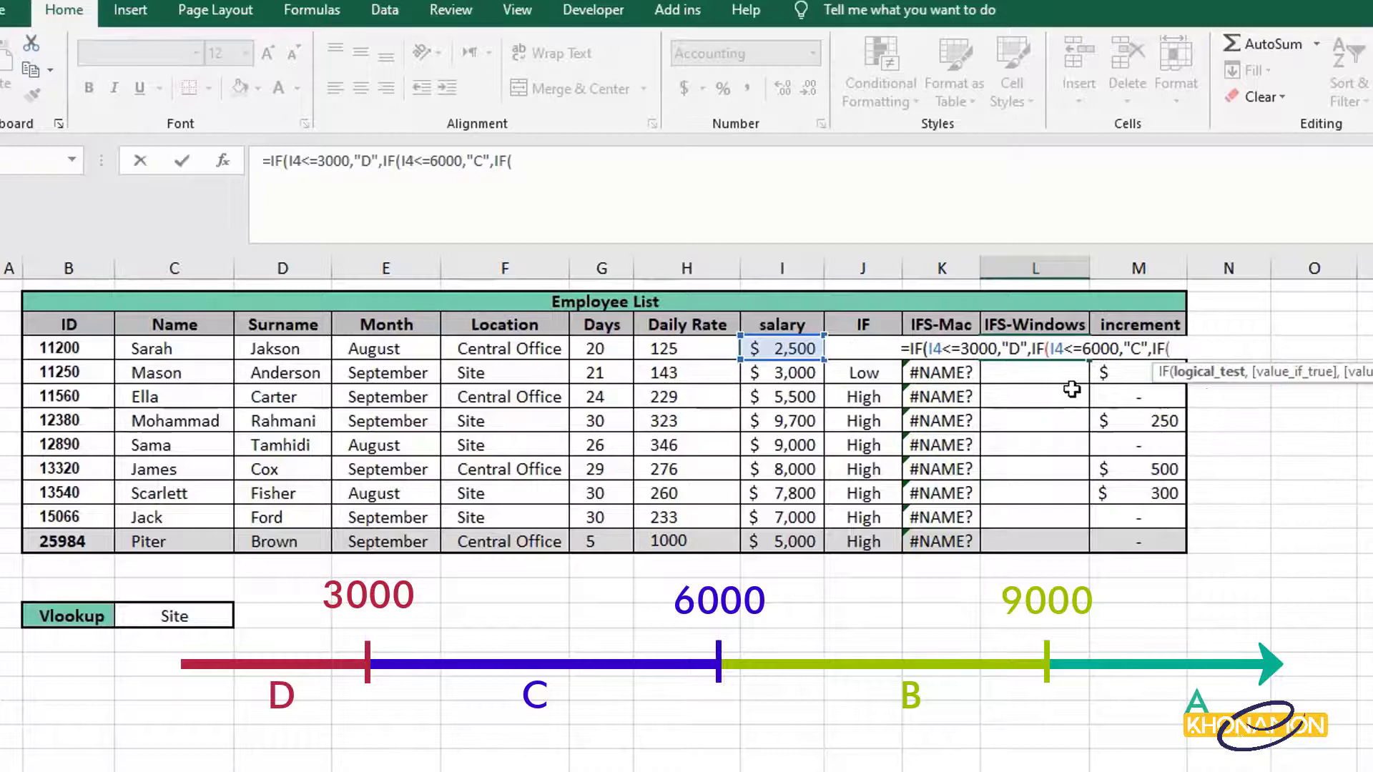
{"action": "left_click", "coordinate": [796, 347]}
{"action": "type", "text": "<9000,"}
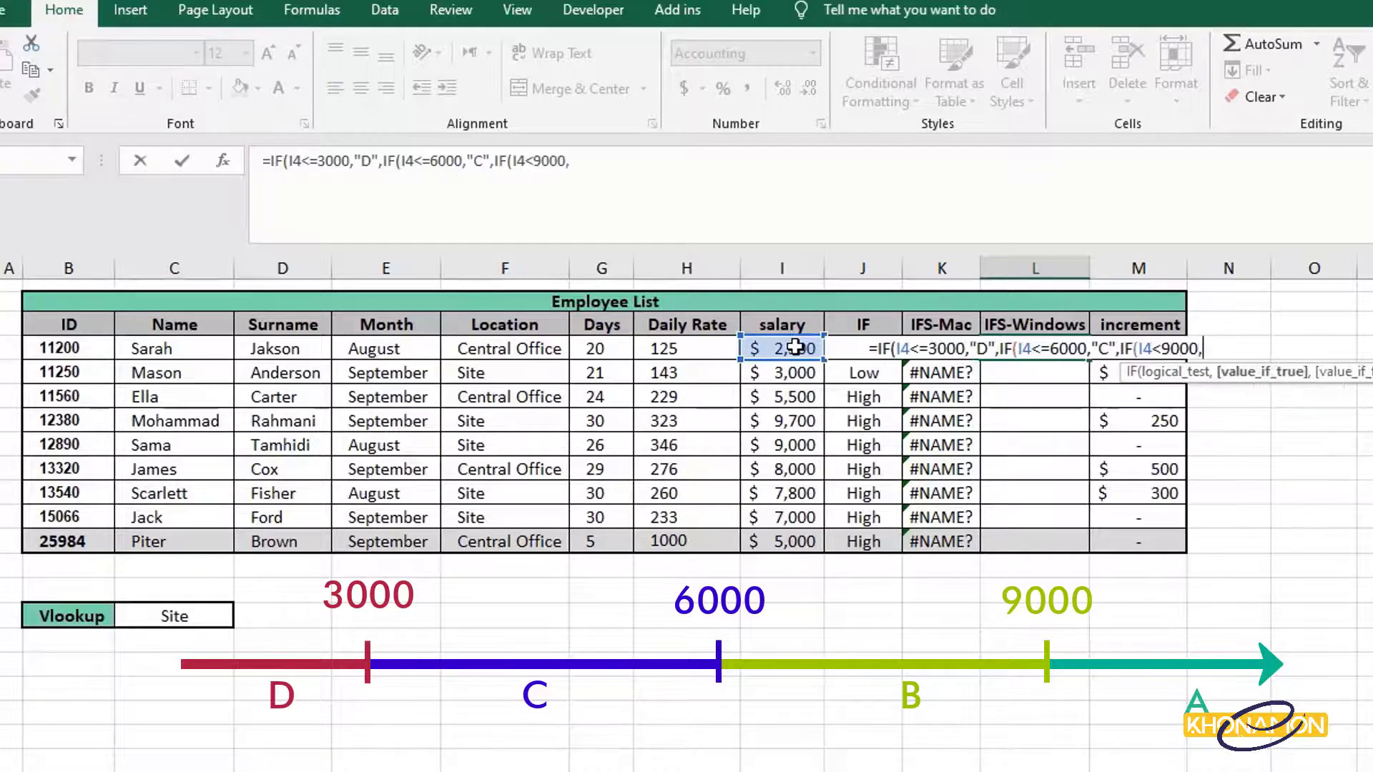
{"action": "type", "text": "\"B\",if"}
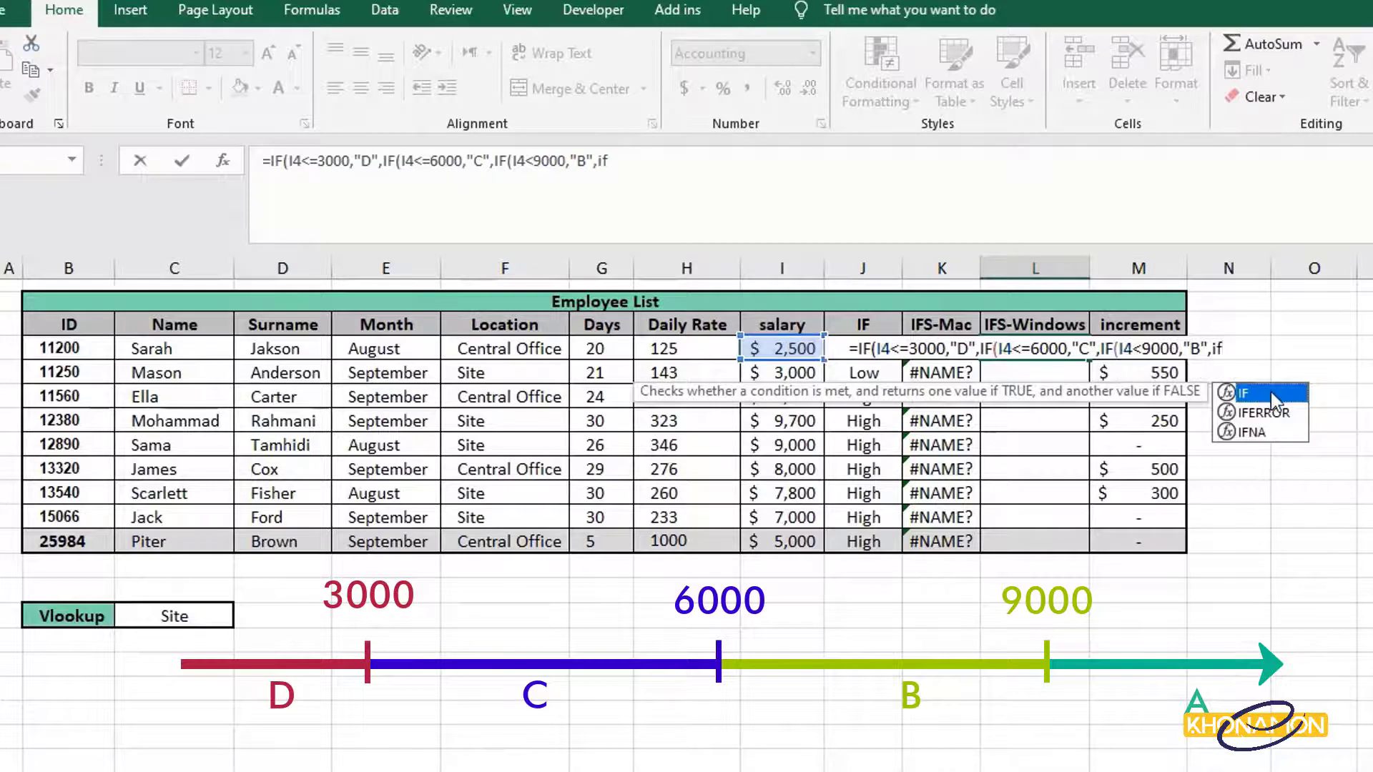
Nest a fourth IF in L4's formula that returns "A" when I4>=9000, and close all four IFs to enter the formula.
{"action": "type", "text": "("}
{"action": "left_click", "coordinate": [772, 348]}
{"action": "type", "text": ">="}
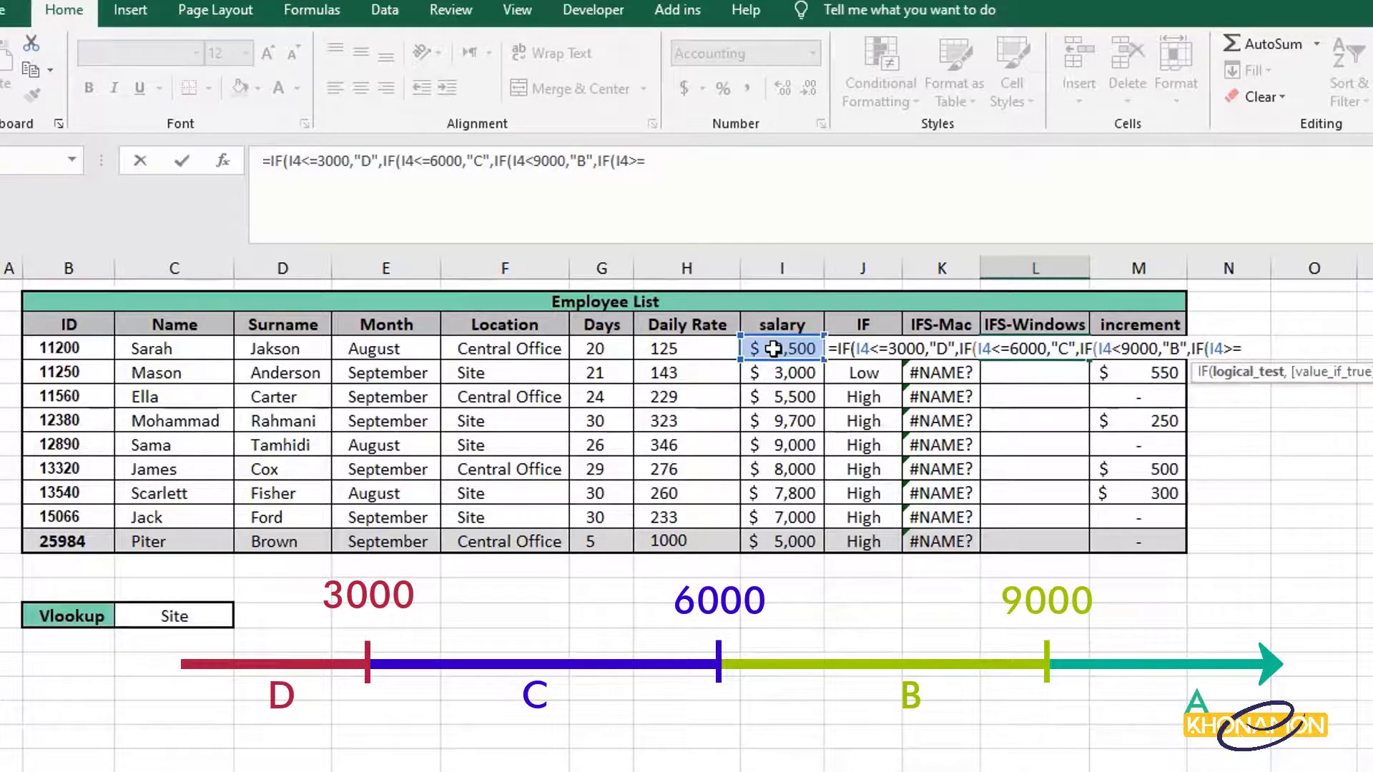
{"action": "type", "text": "9000,\"A\""}
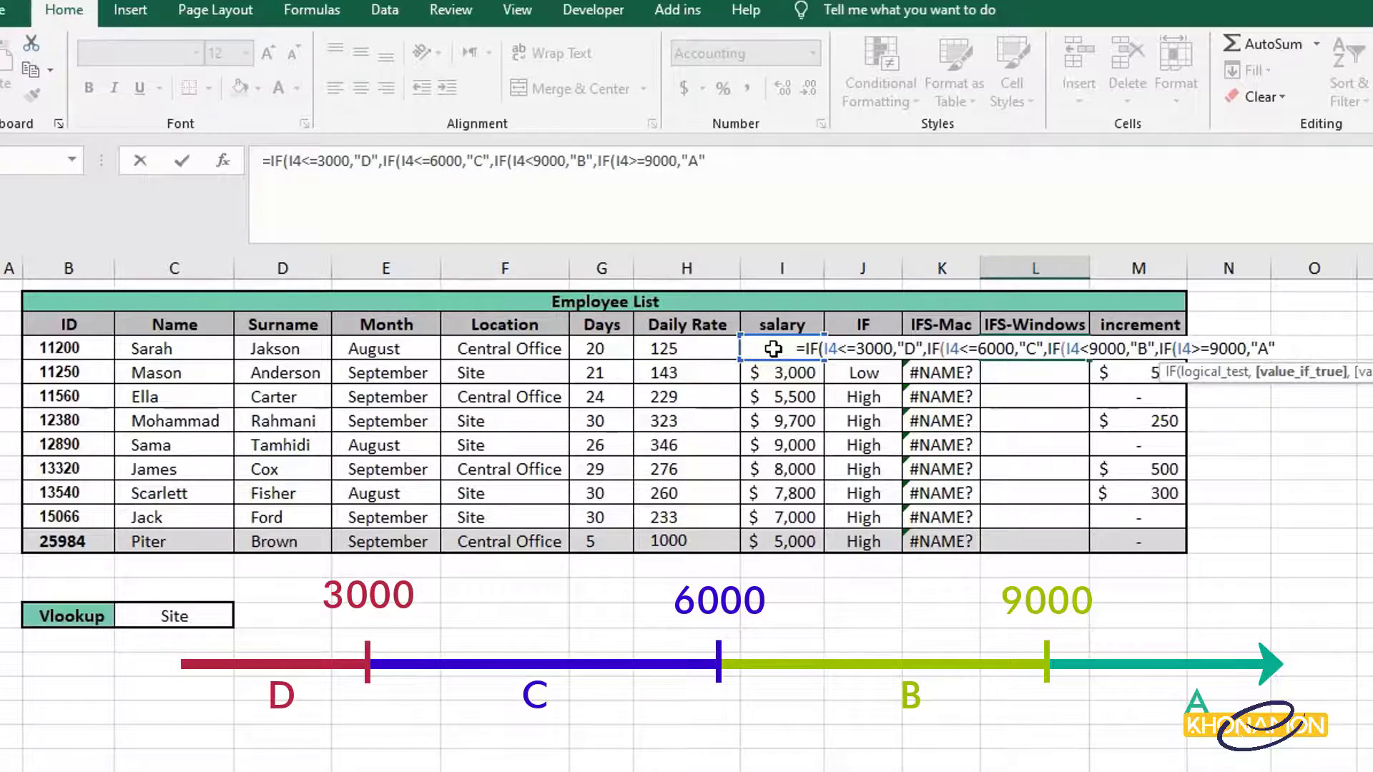
{"action": "type", "text": ")"}
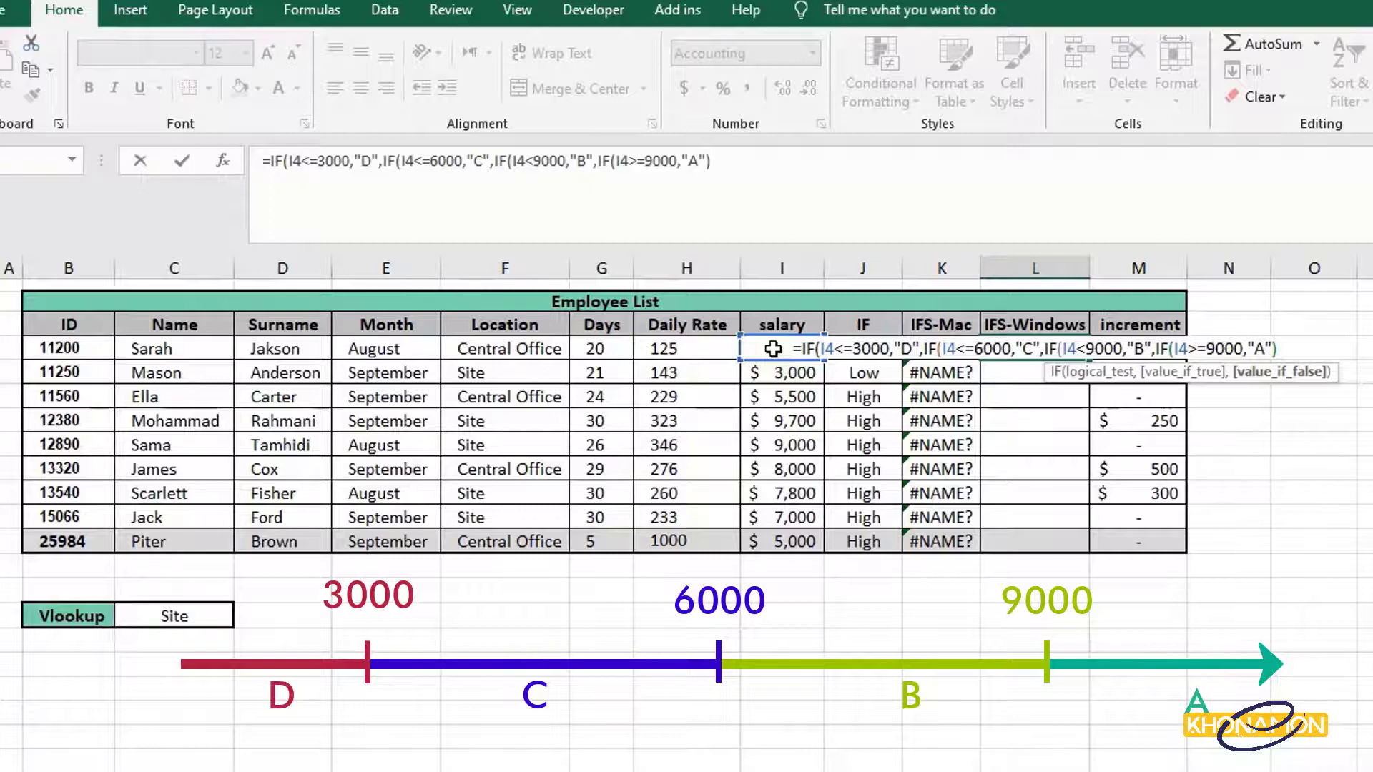
{"action": "type", "text": ")"}
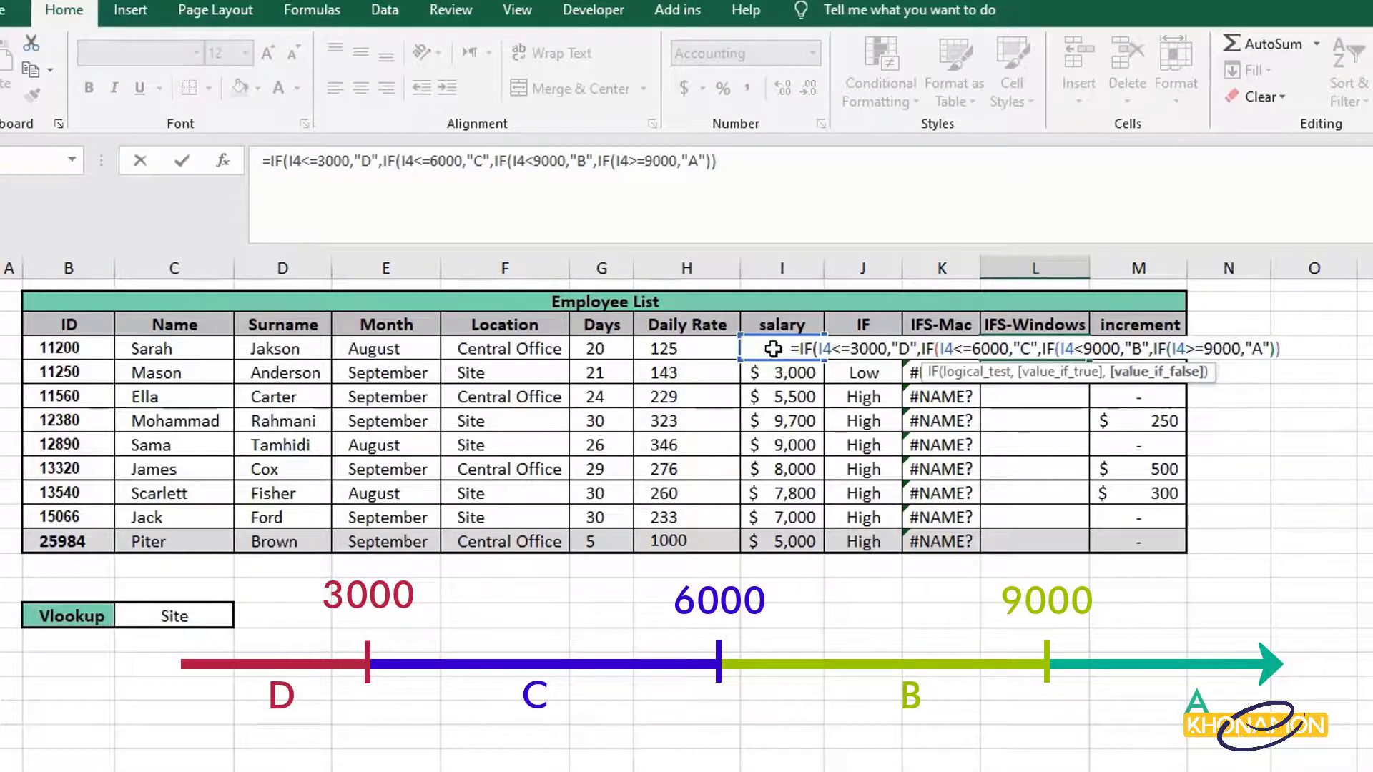
{"action": "type", "text": ")"}
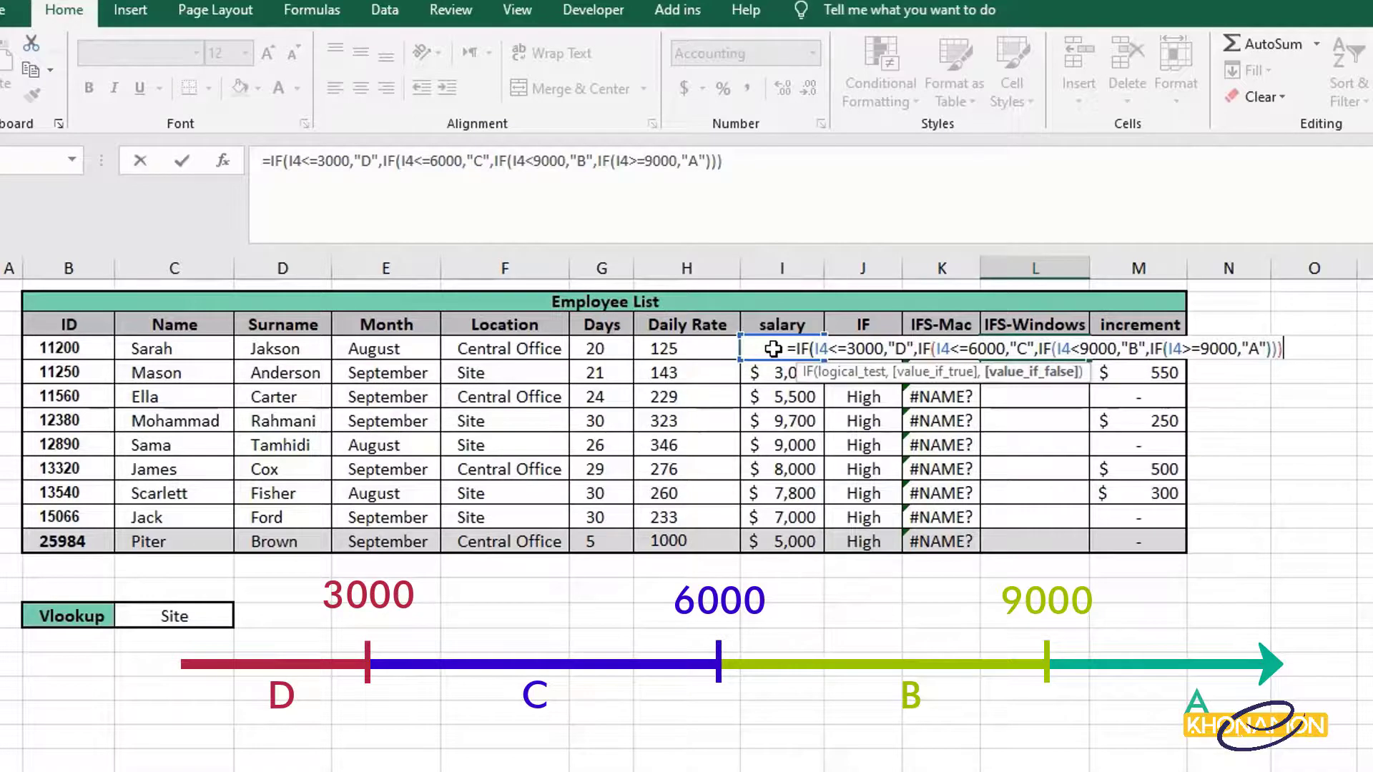
{"action": "type", "text": ")"}
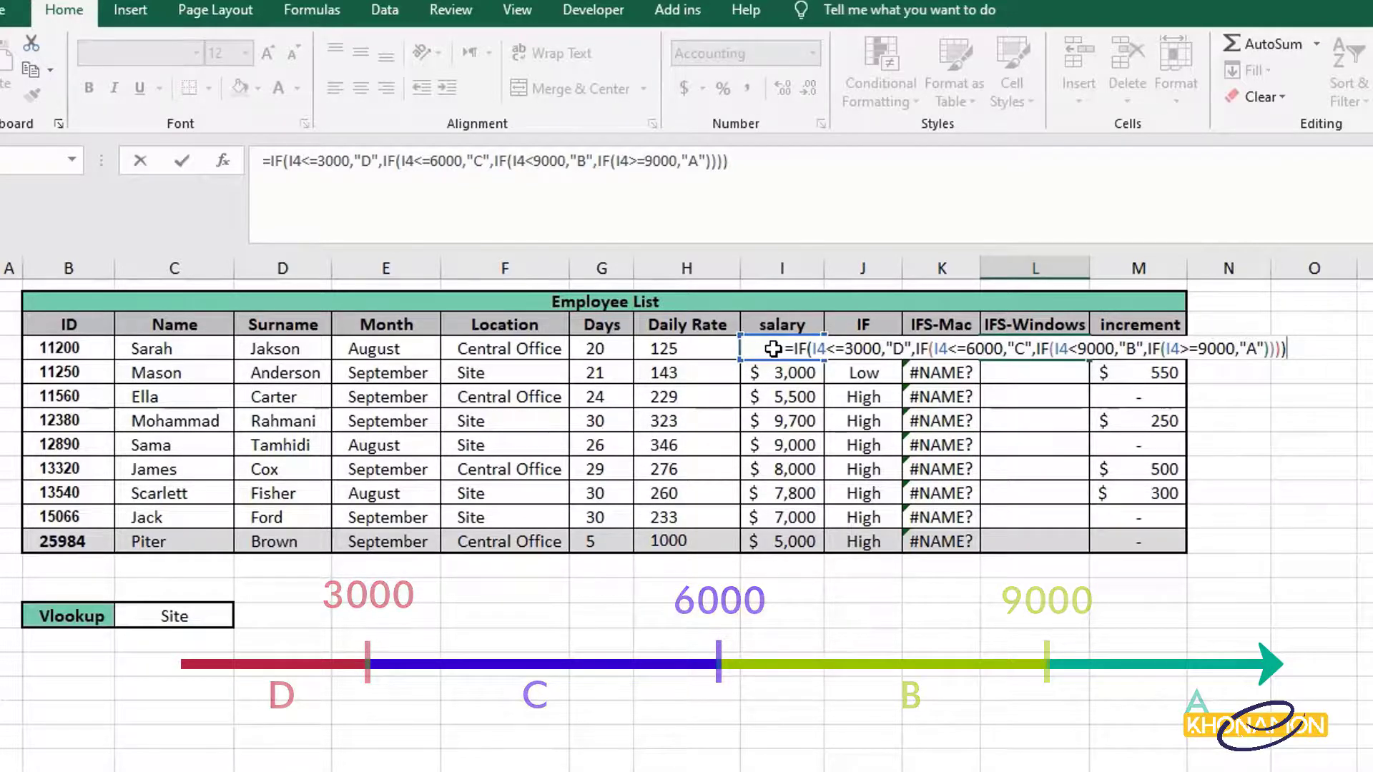
{"action": "key", "text": "Return"}
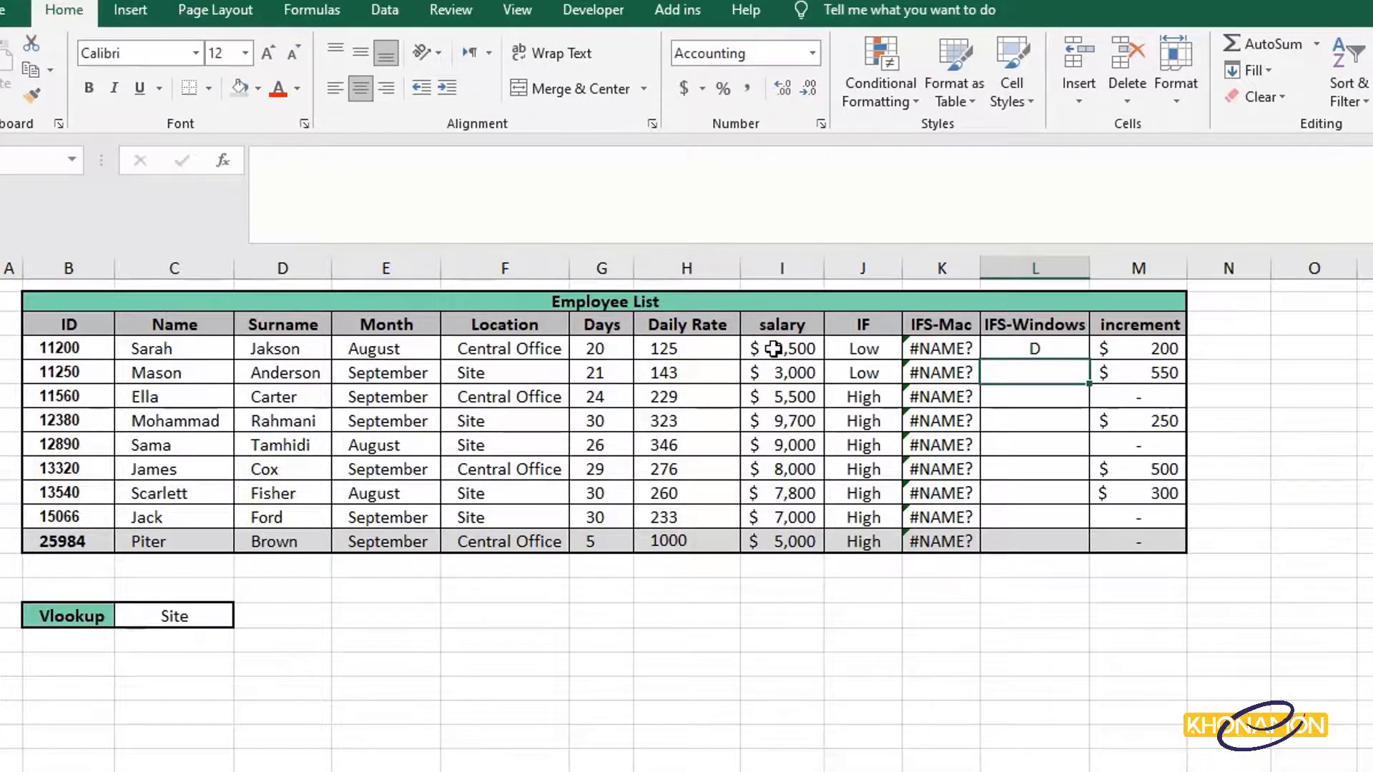
Fill the nested IF formula from L4 down through L12 for all employees.
{"action": "left_click", "coordinate": [1065, 349]}
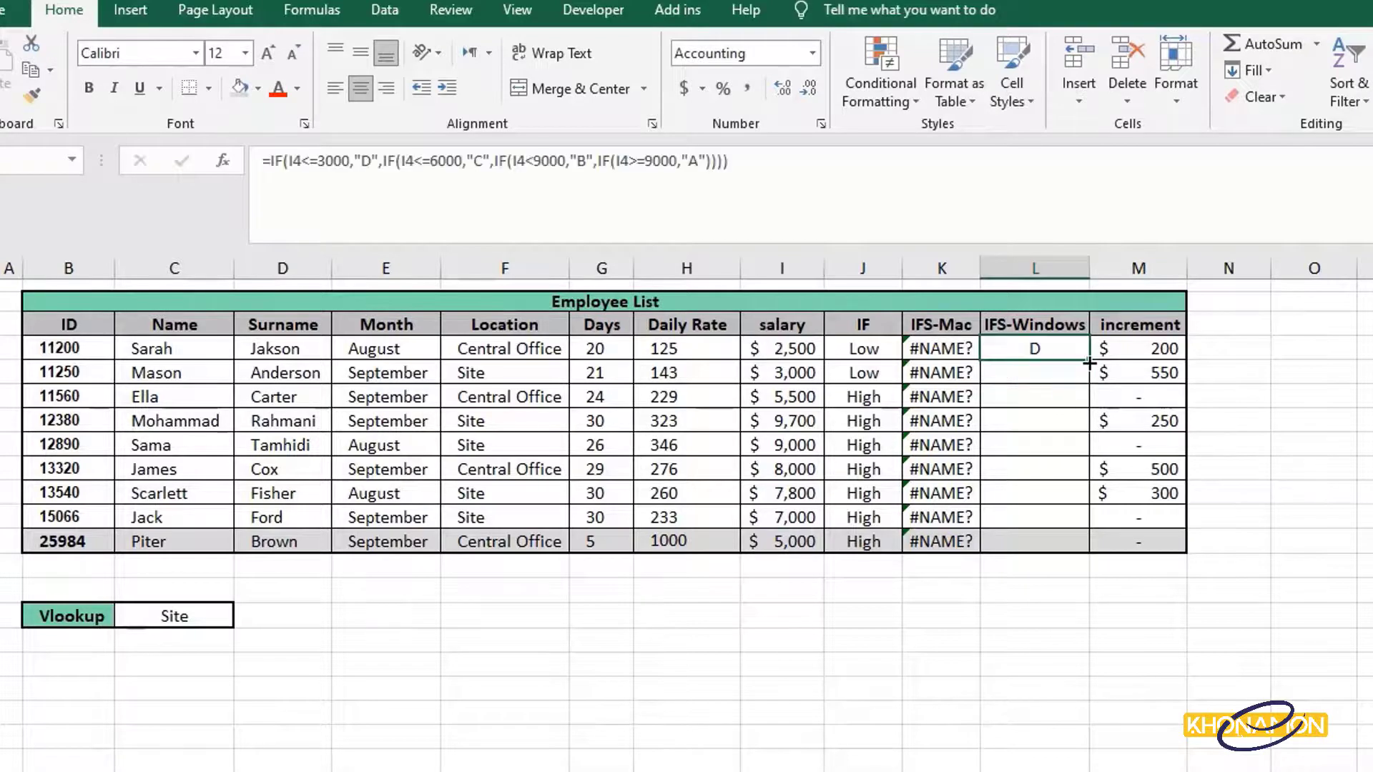
{"action": "left_click_drag", "start_coordinate": [1089, 454], "coordinate": [1083, 565]}
{"action": "left_click", "coordinate": [1008, 592]}
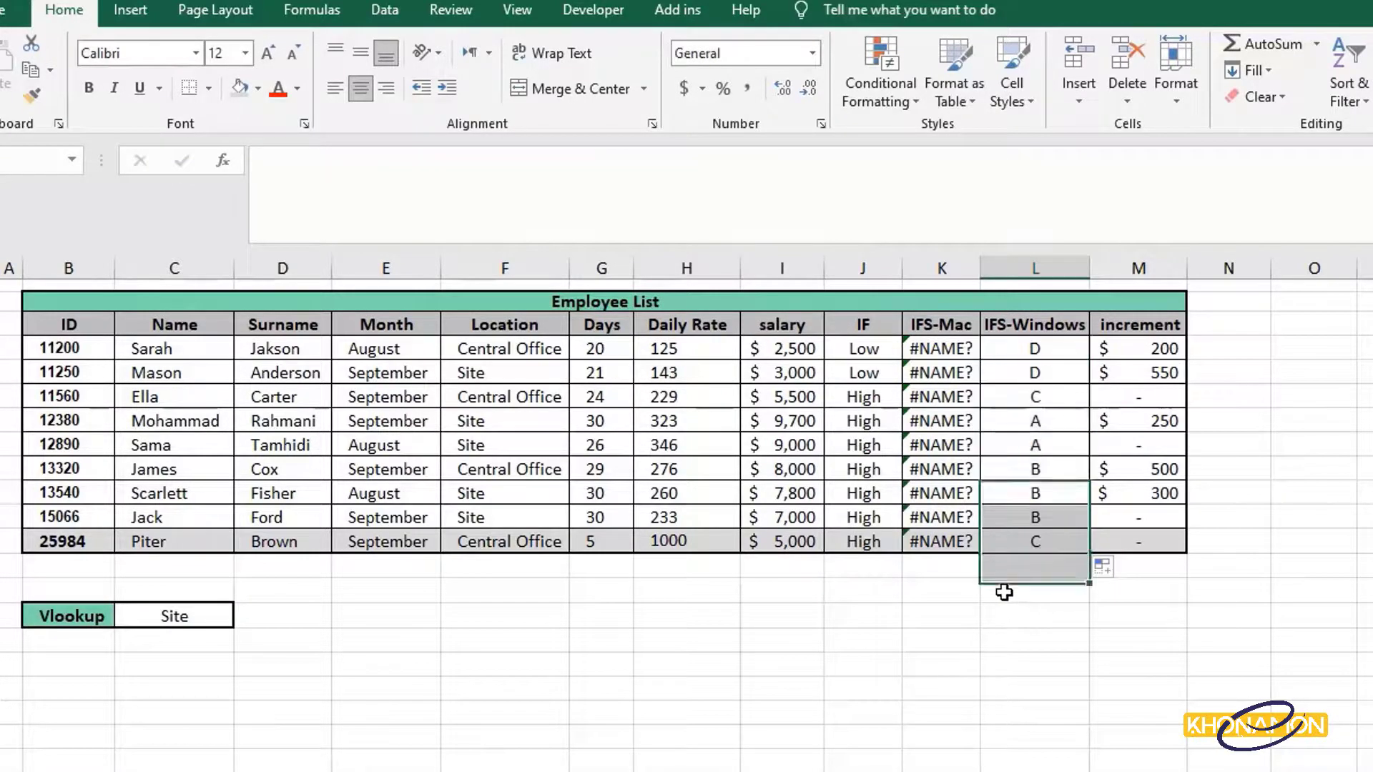
{"action": "left_click", "coordinate": [1049, 543]}
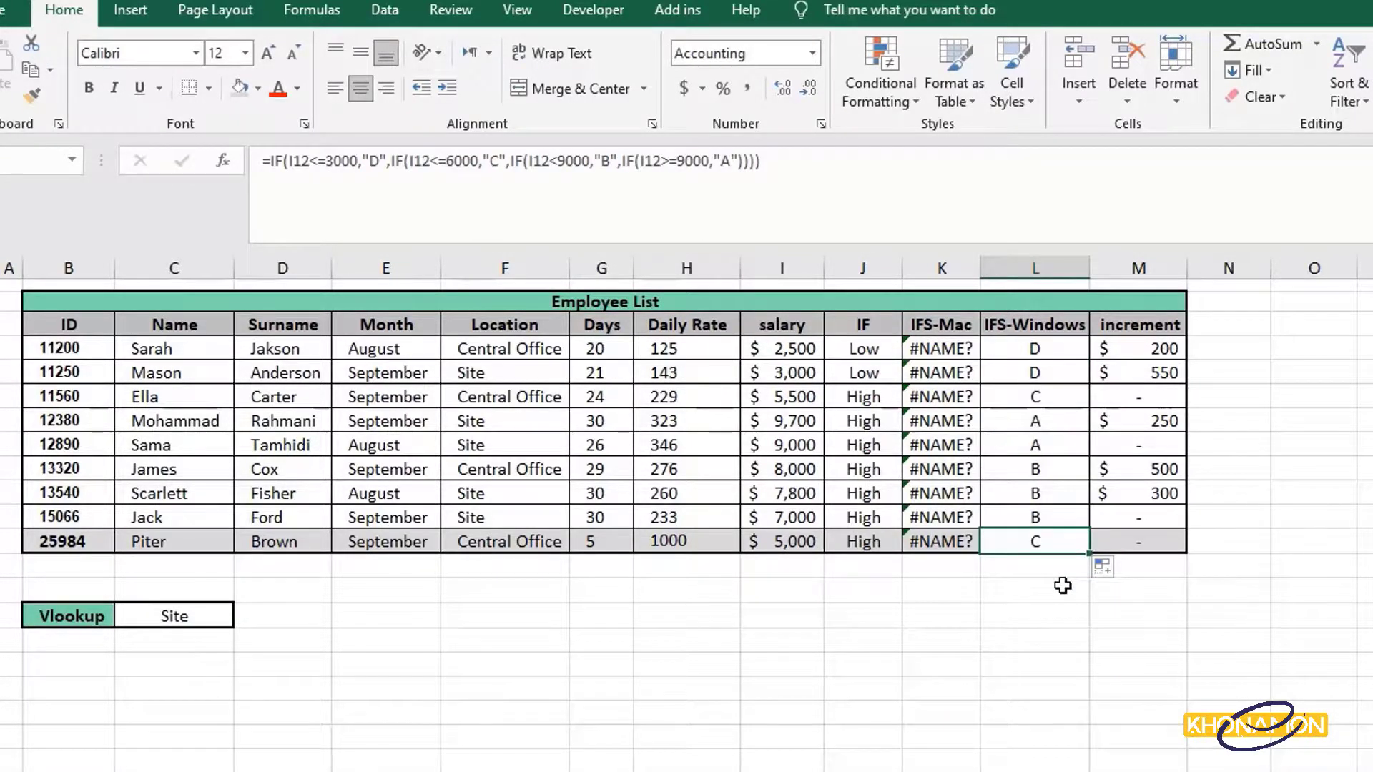